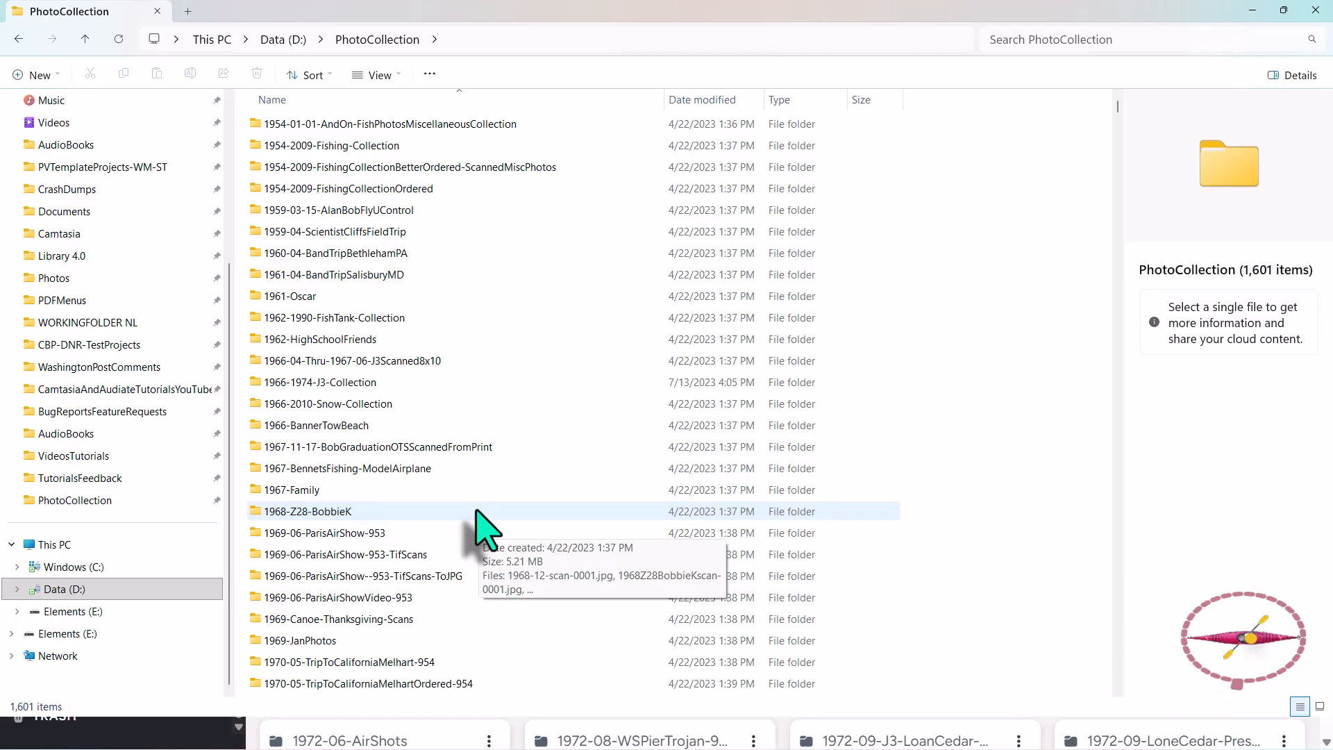
Step: Switch to the Screencast Photos library and start a Panoramic Scrolling Capture with Snagit
key("alt+Tab")
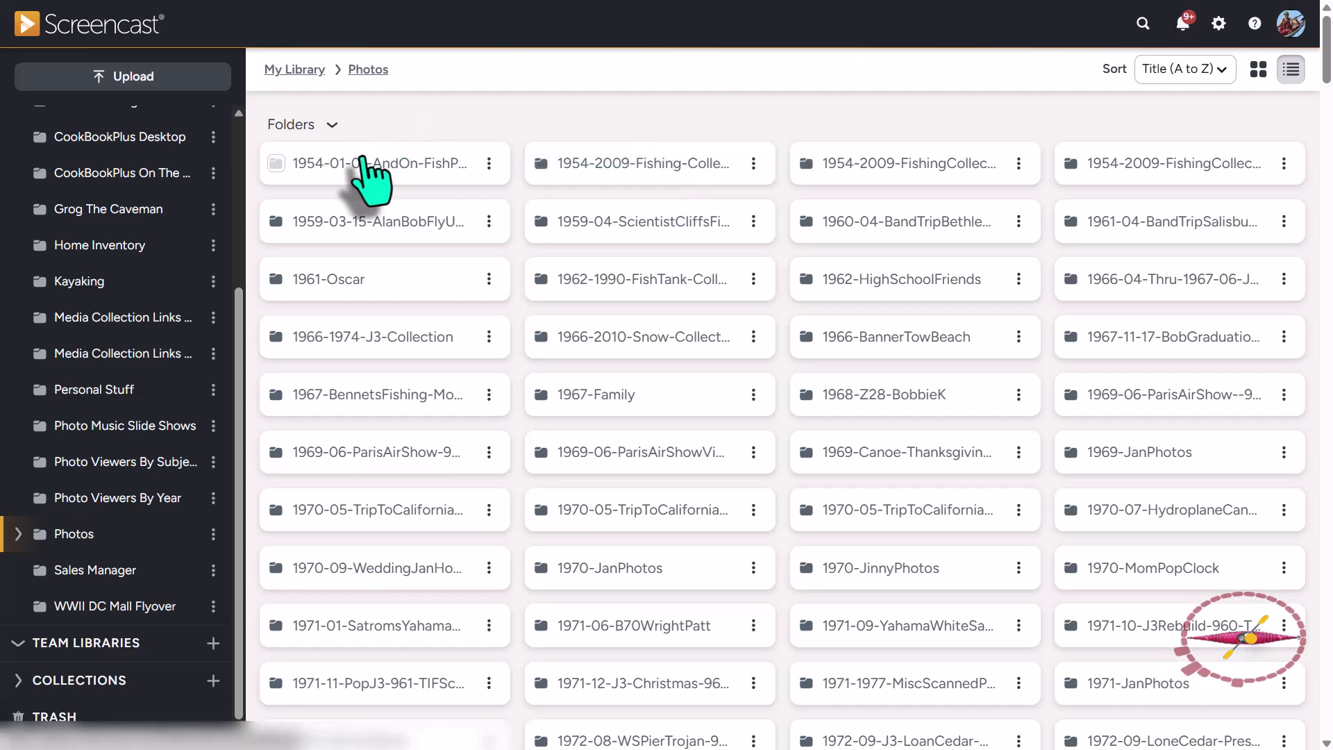
left_click(276, 163)
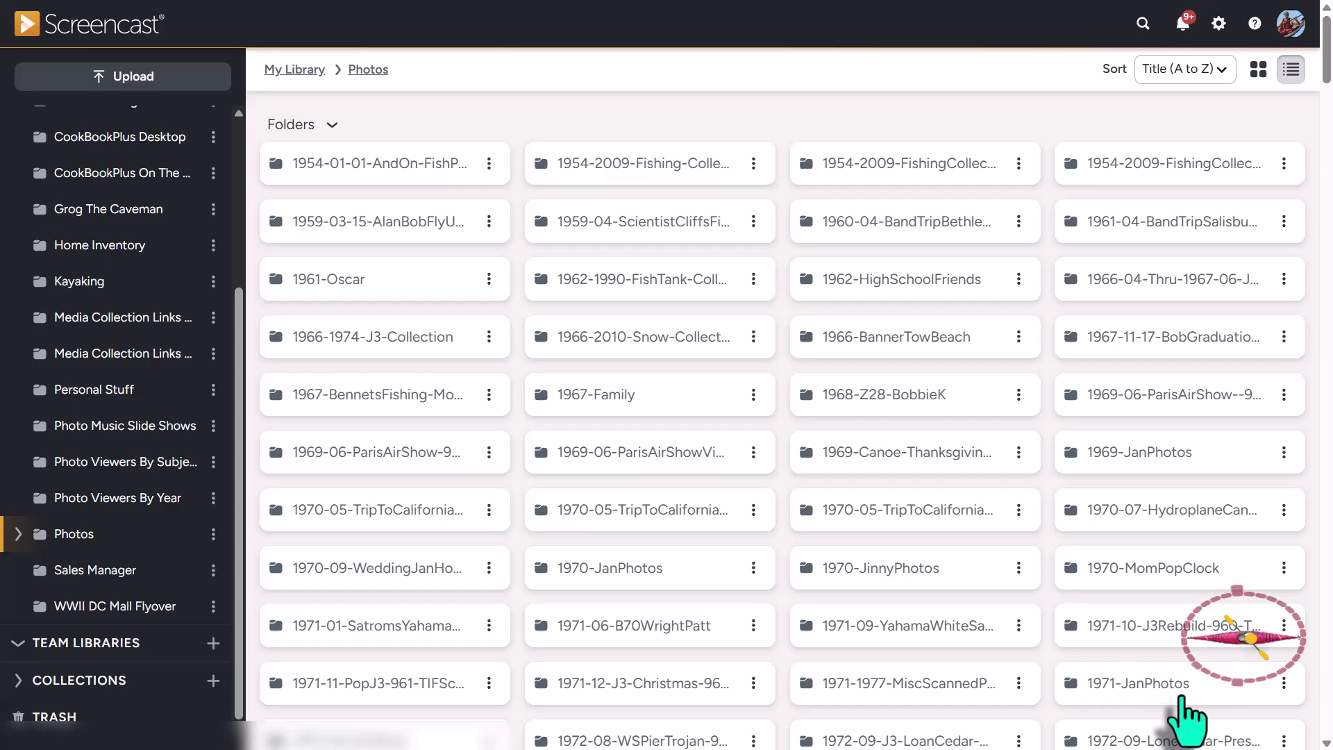
key("alt+Tab")
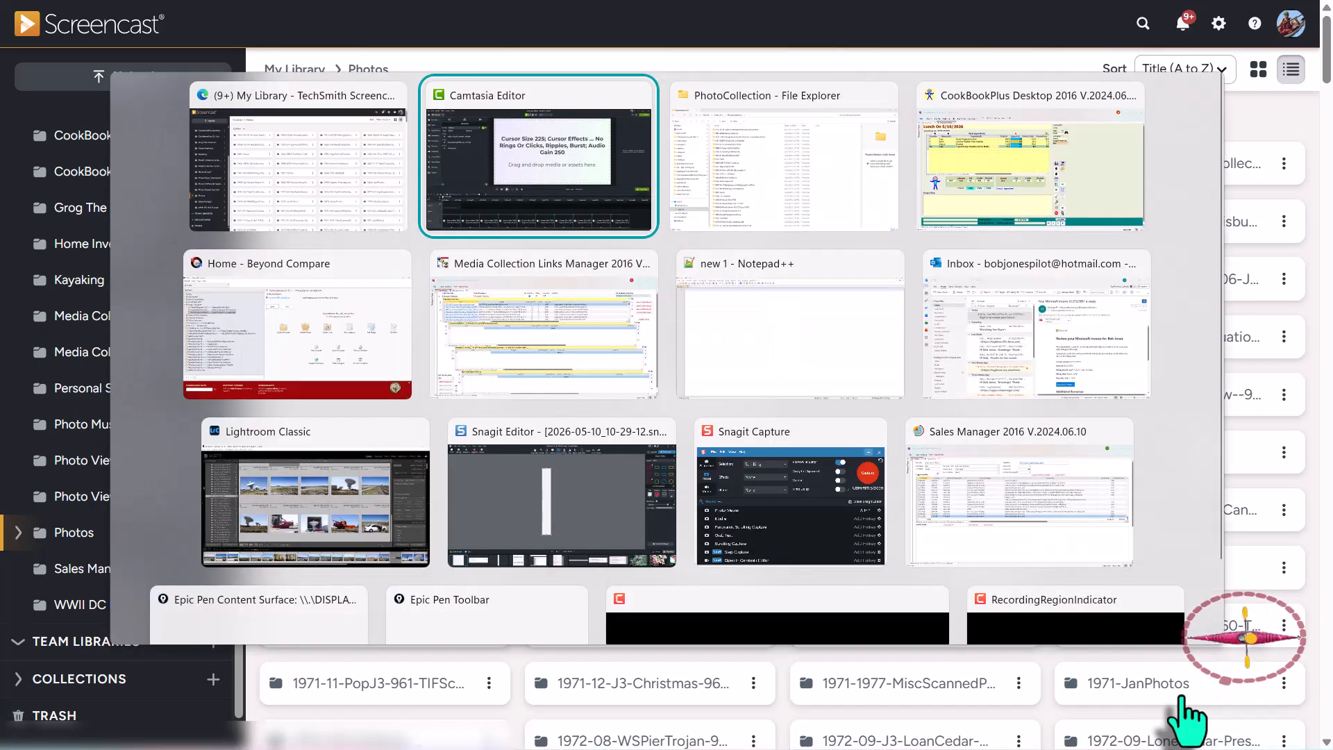
left_click(803, 535)
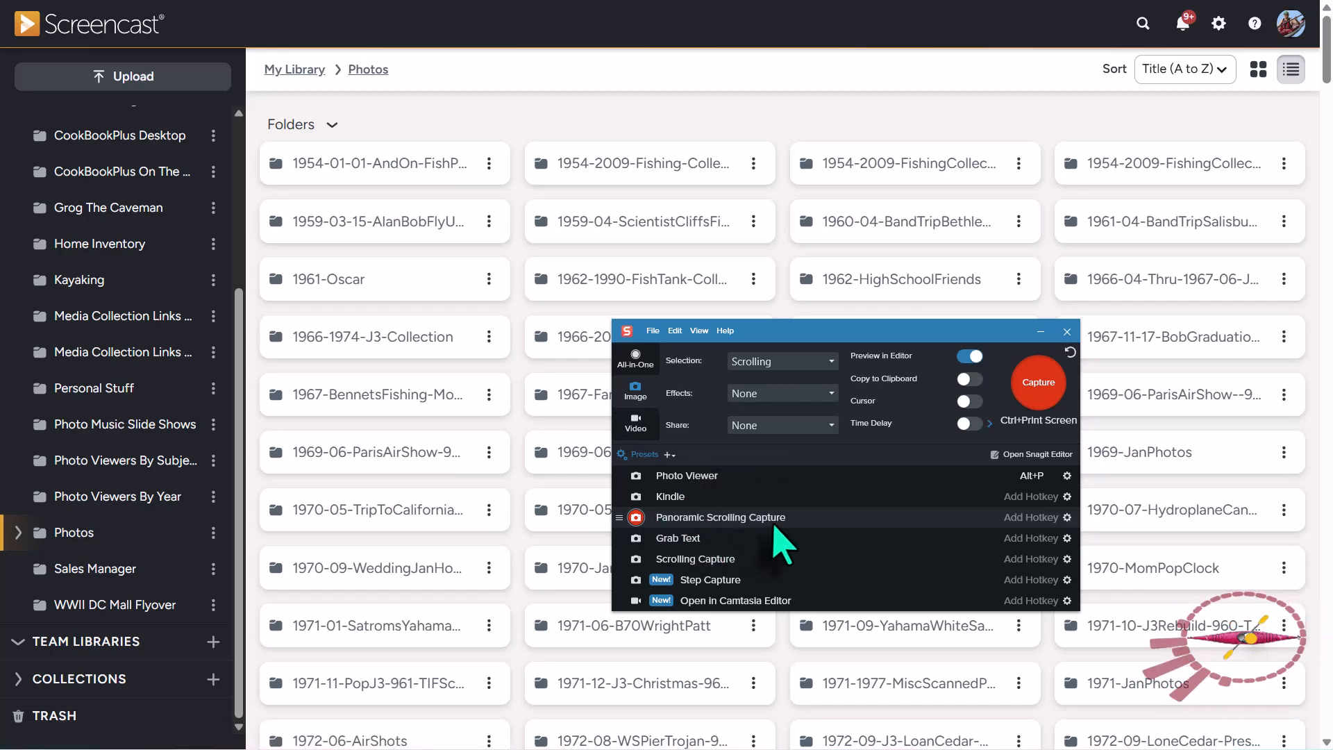
left_click(775, 522)
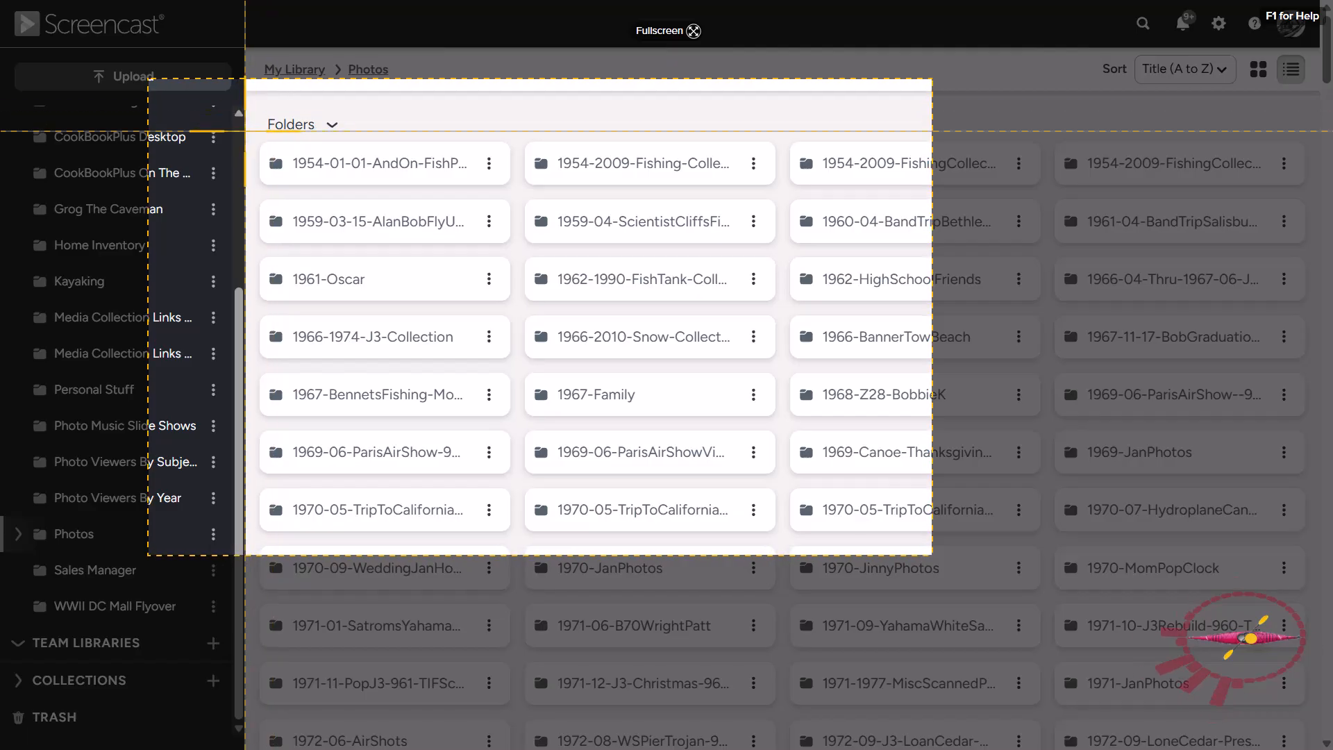
Step: Frame the four-column folder list as the capture area and record it down to the last folder, then finish the capture
mouse_move(251, 130)
left_mouse_down()
mouse_move(264, 427)
mouse_move(295, 649)
mouse_move(487, 719)
mouse_move(1302, 748)
left_mouse_up()
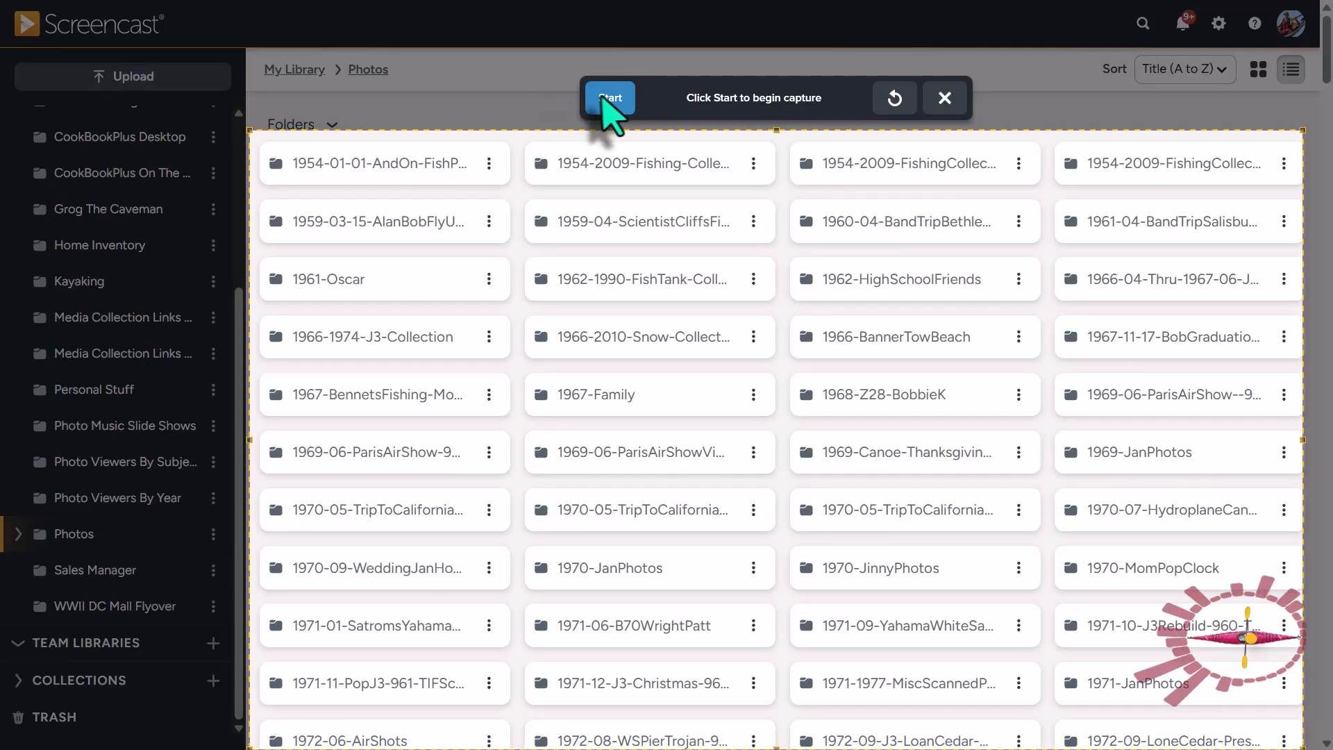
left_click(610, 98)
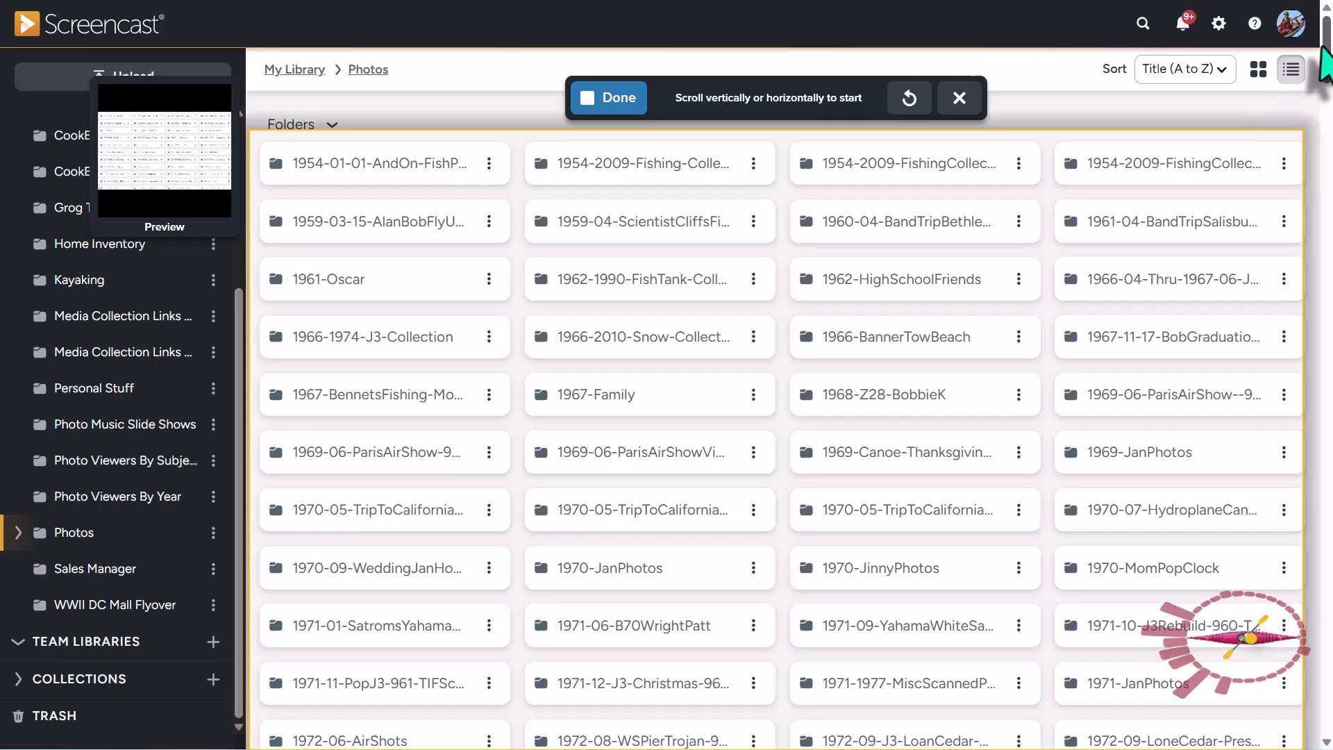
left_click_drag(1326, 66, 1326, 687)
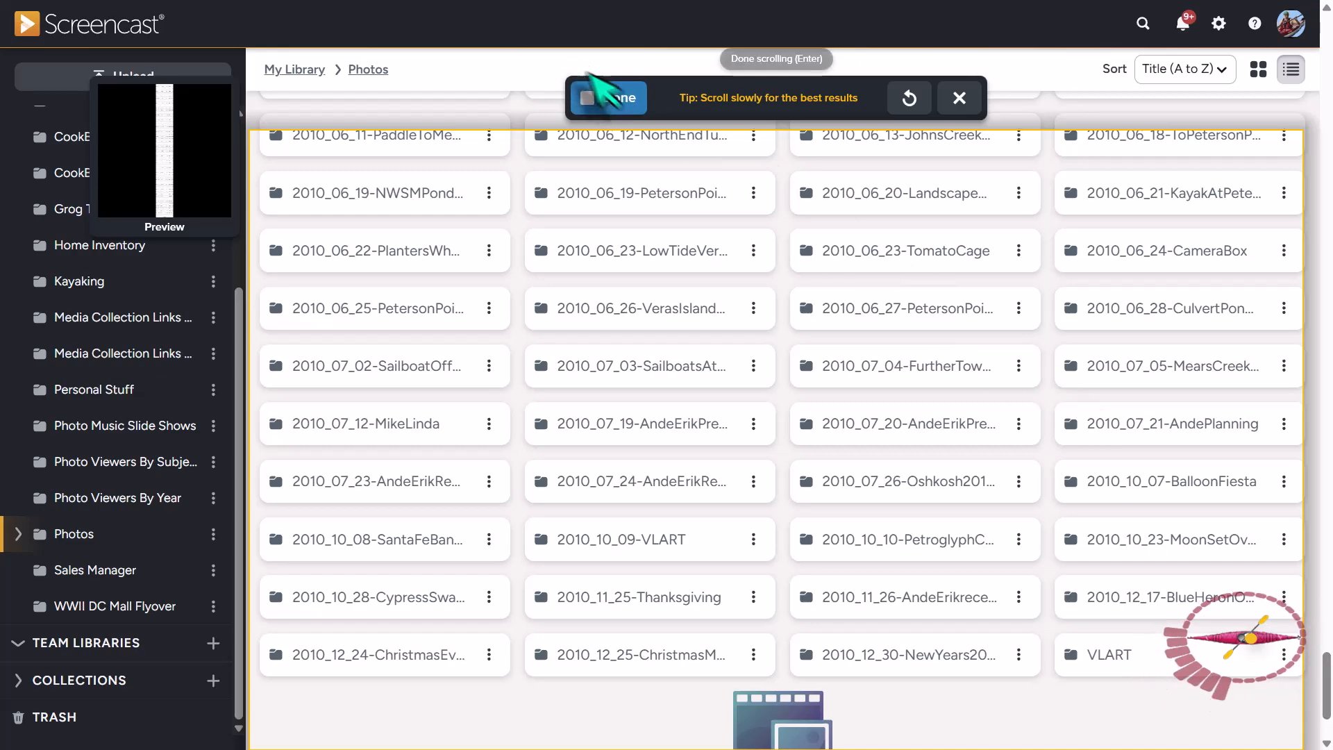
left_click(617, 98)
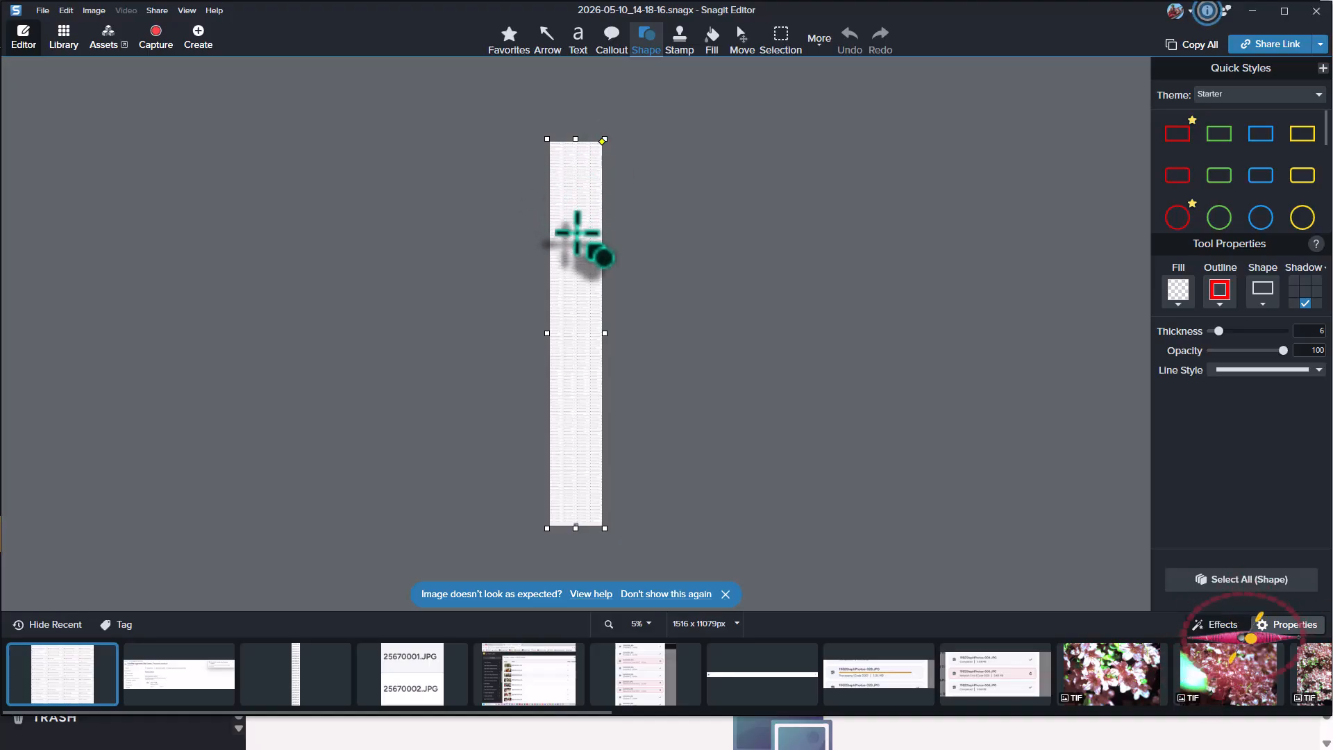
Step: Grab the text from the captured folder list image, copy all of it and close the results
right_click(573, 234)
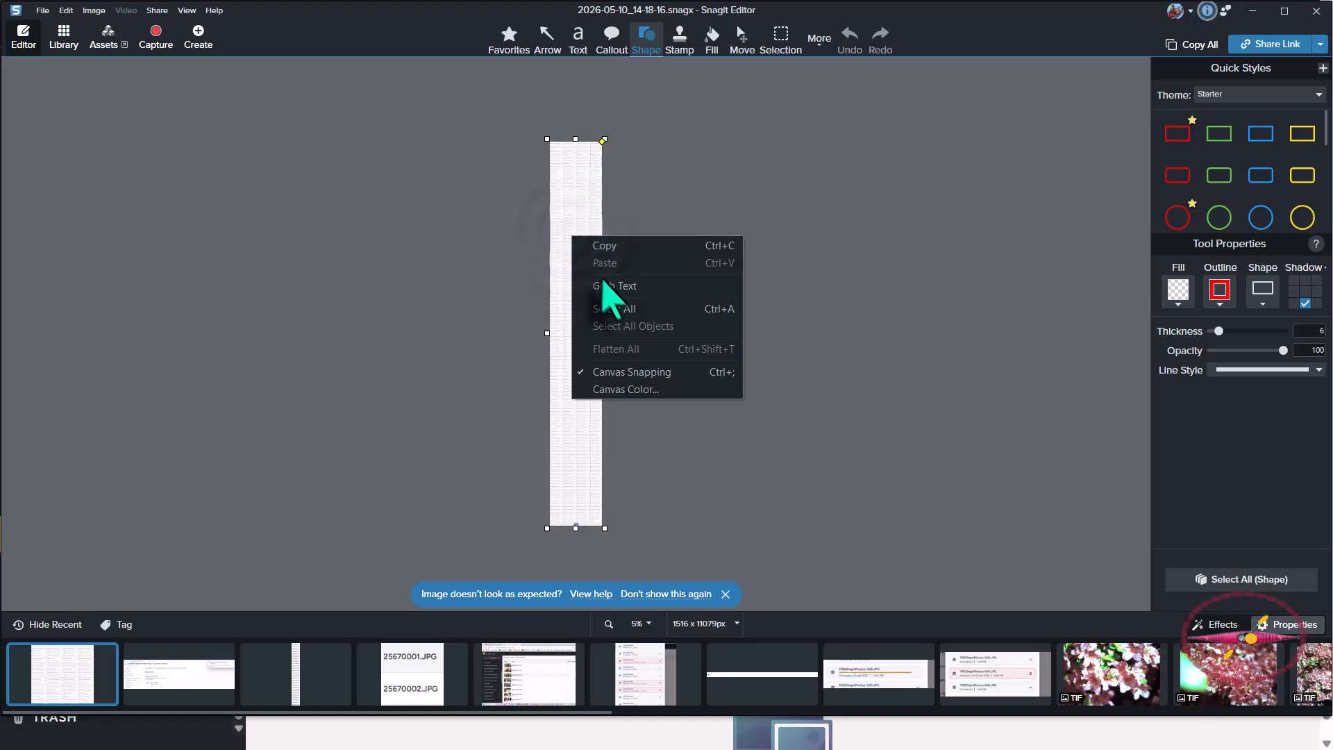
left_click(609, 285)
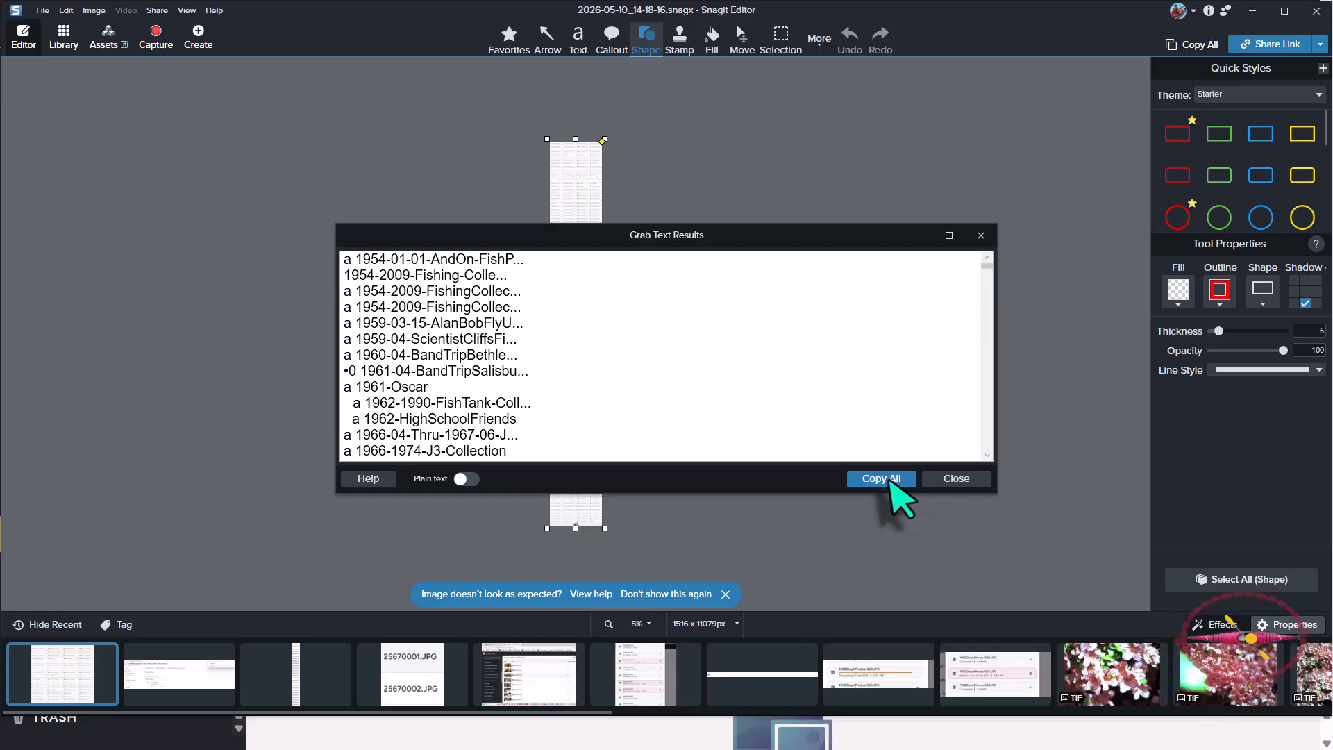
left_click(883, 479)
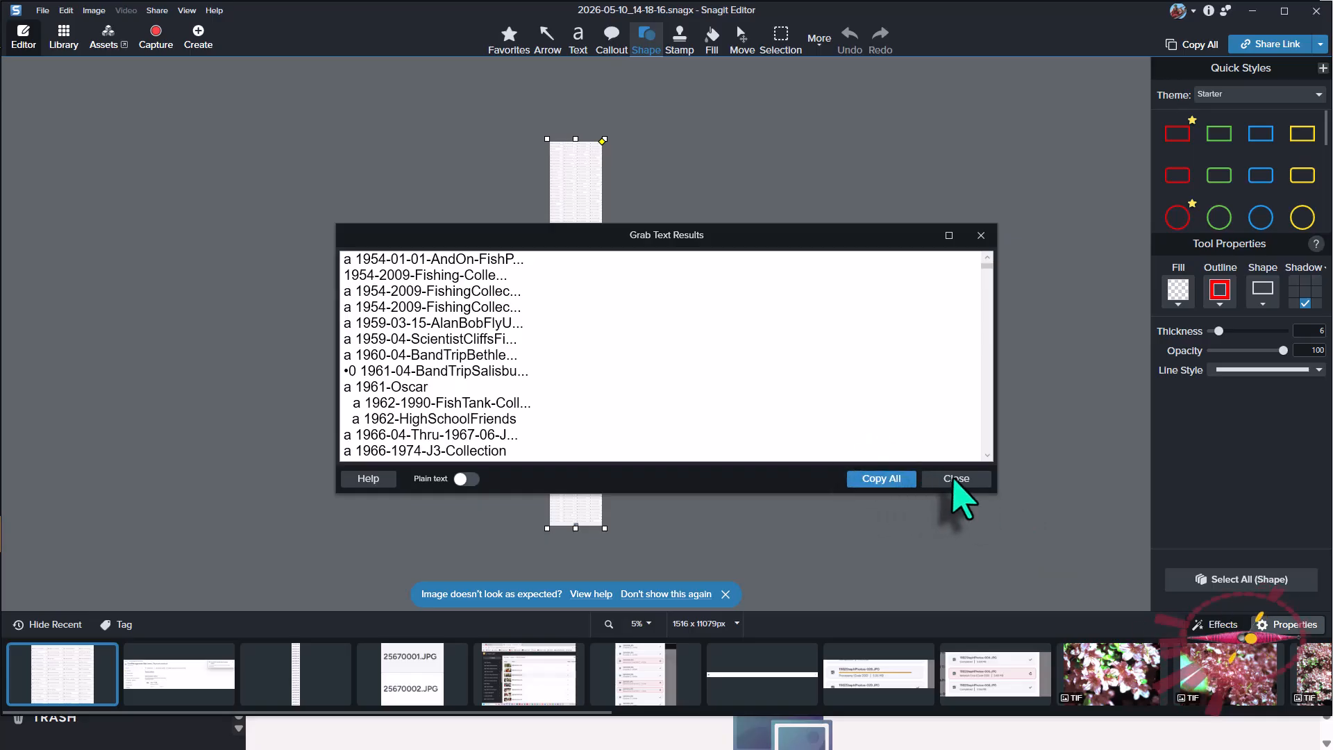
left_click(956, 479)
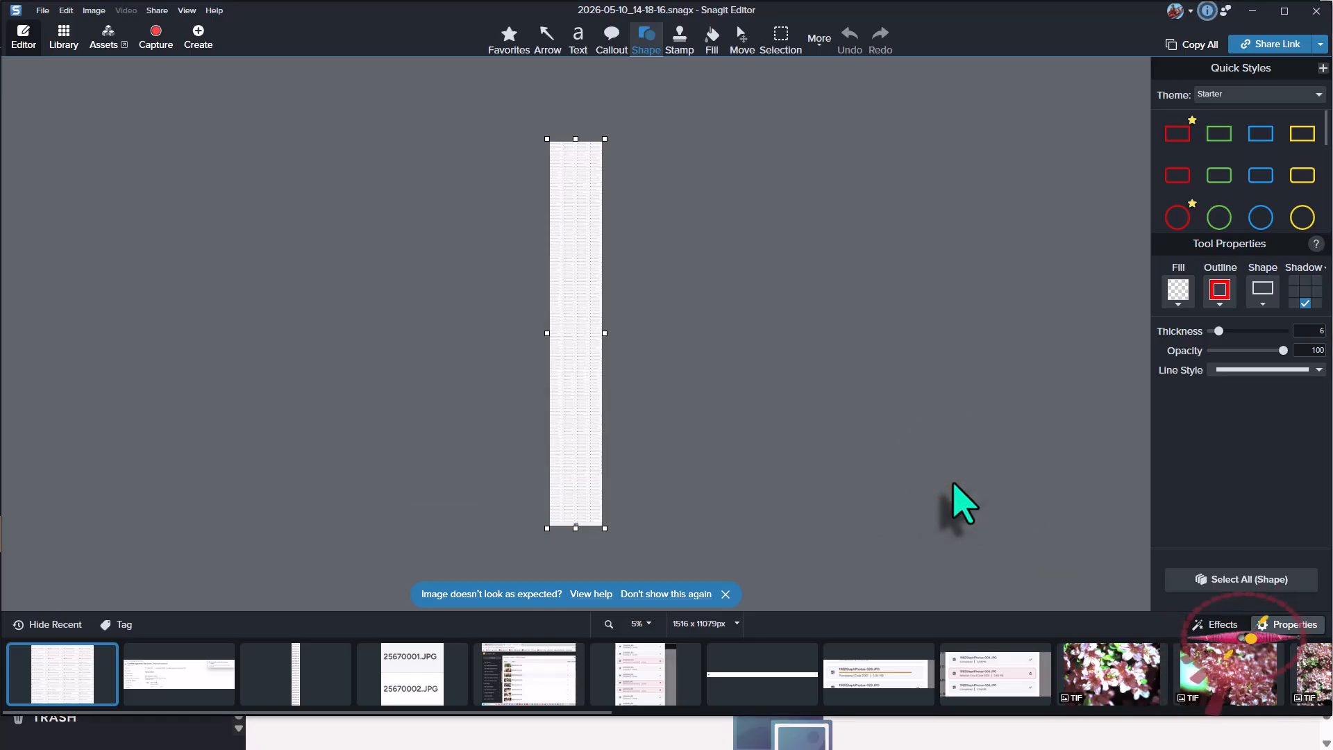
Step: Switch to Notepad++ and paste the grabbed folder names into the empty new 1 document
key("alt+Tab")
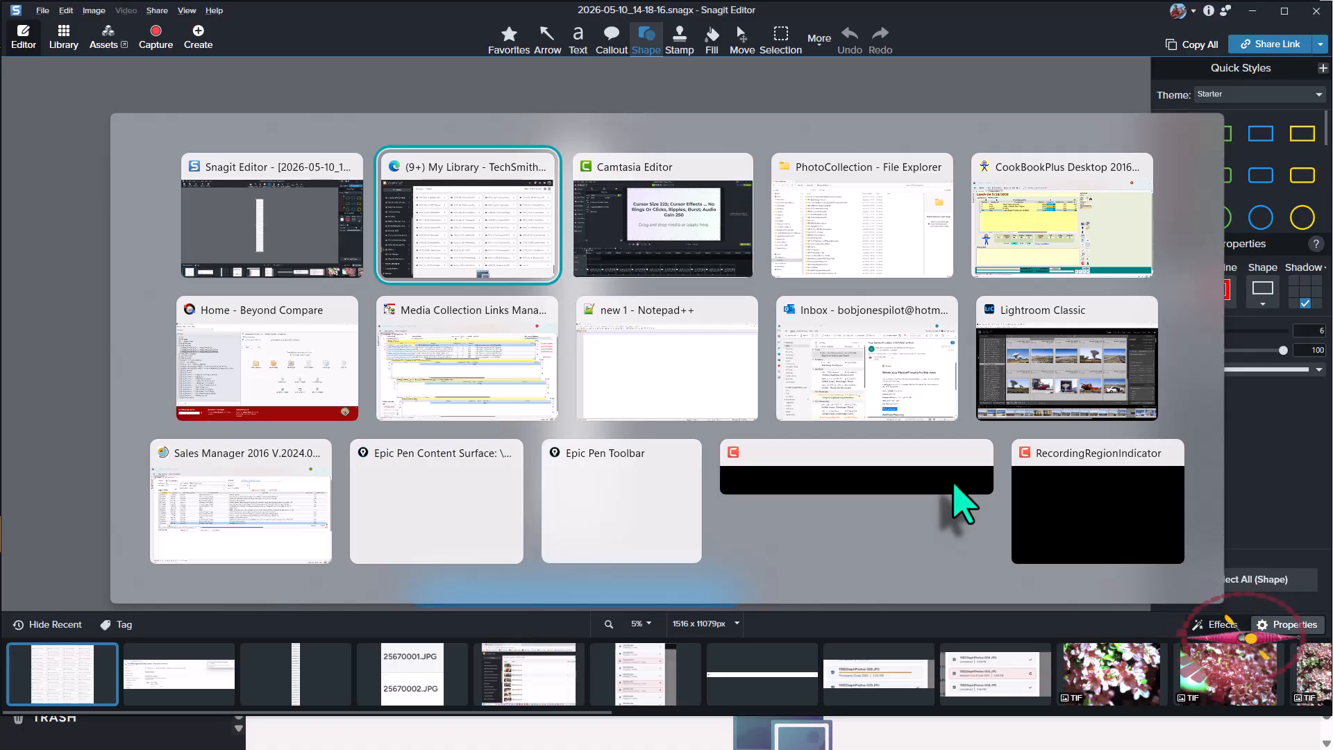
left_click(668, 375)
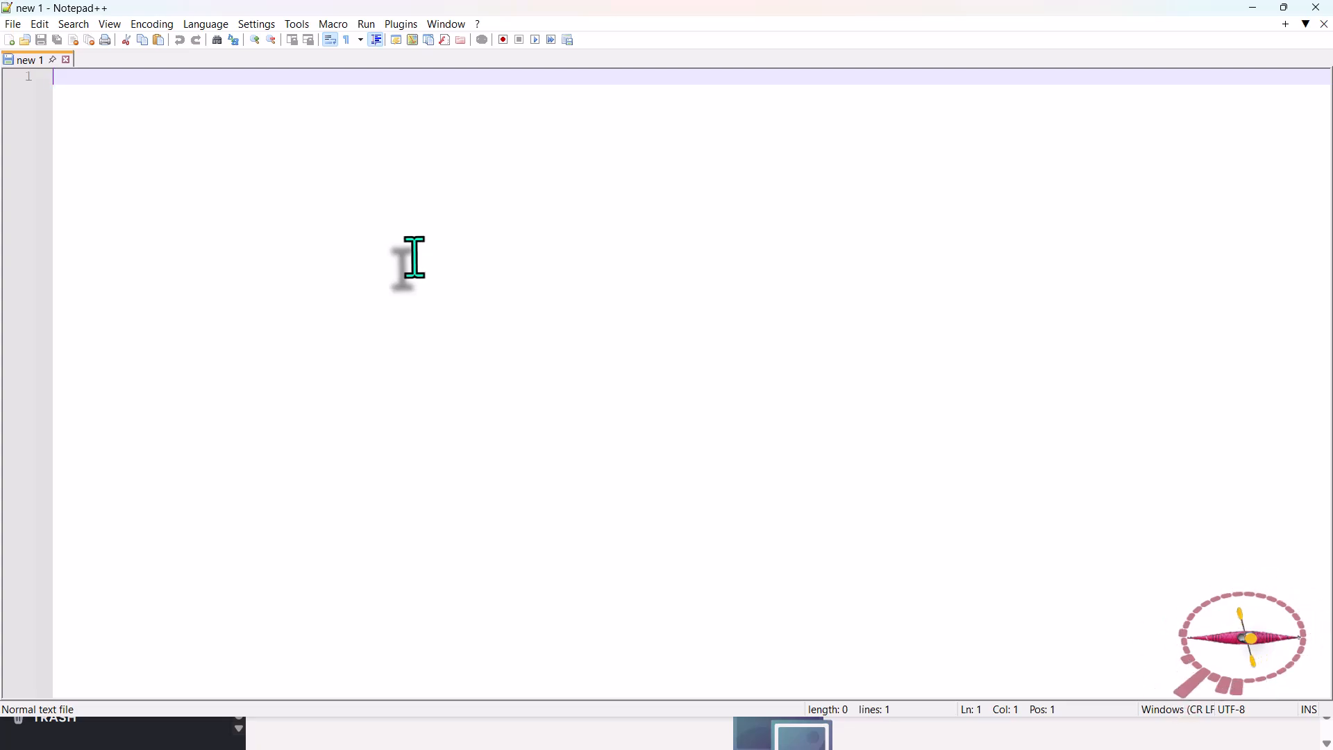
key("ctrl+v")
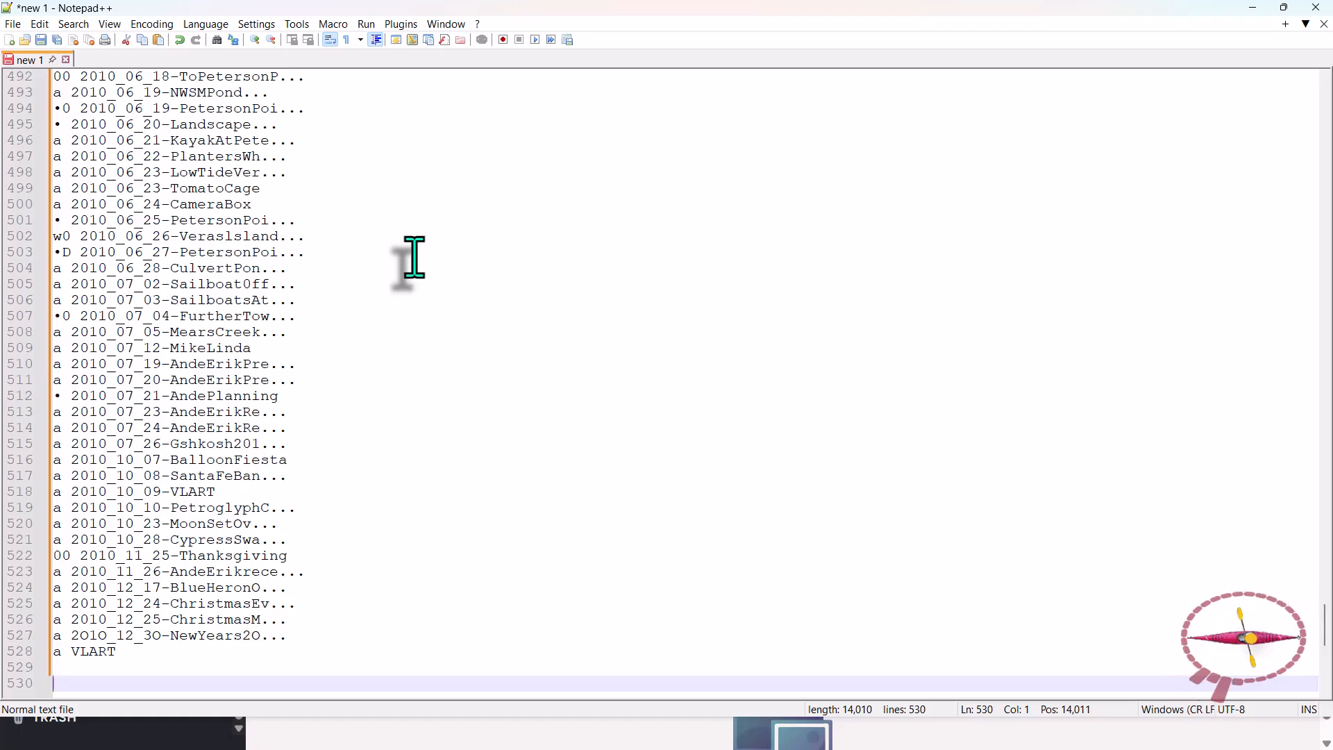
Step: Record a macro from the first line that deletes the stray "a " before the folder name and moves down one line
key("ctrl+Home")
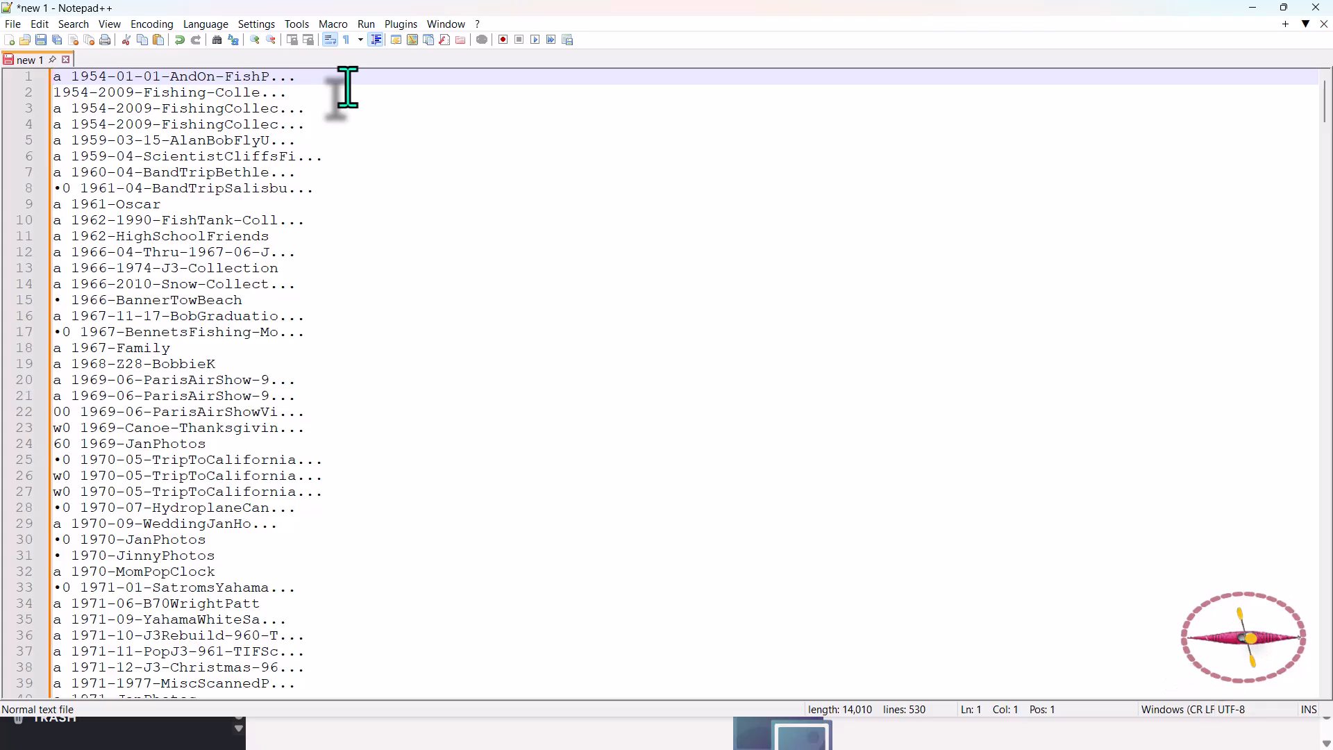
left_click(332, 24)
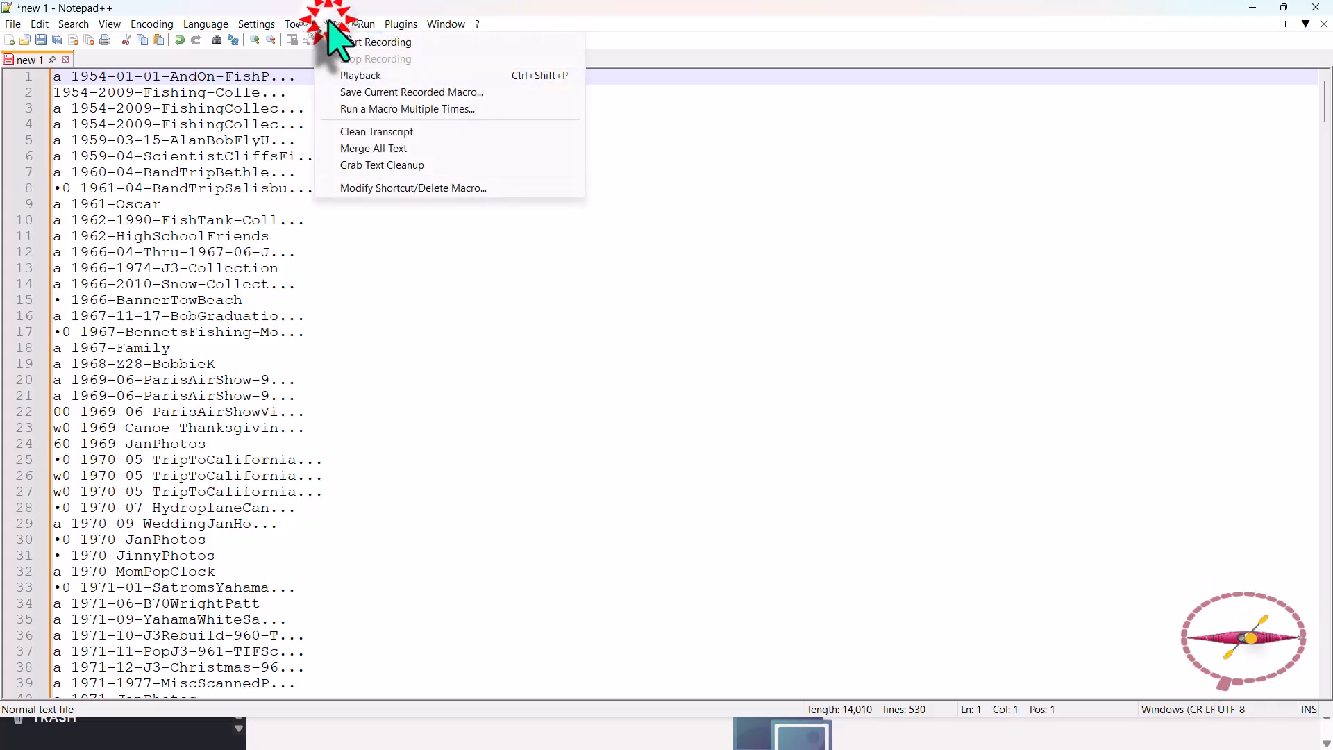
left_click(357, 39)
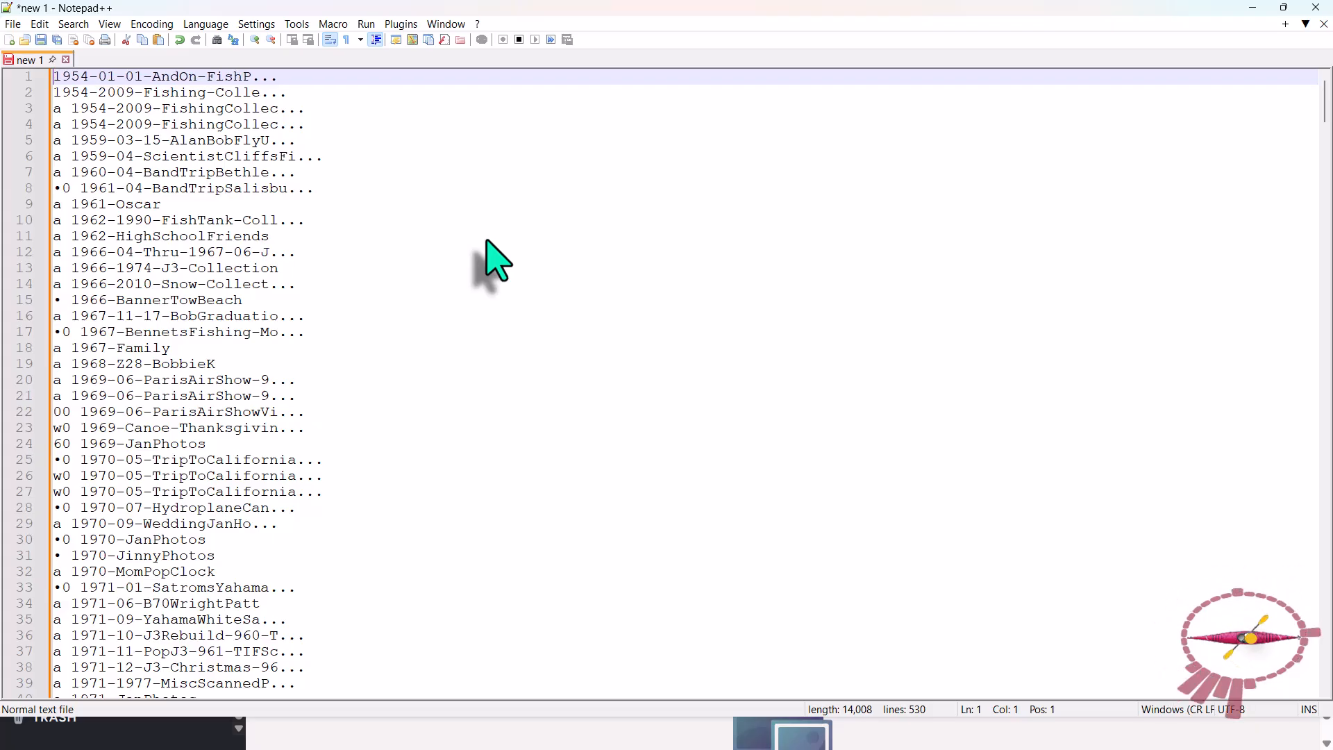
key("Down")
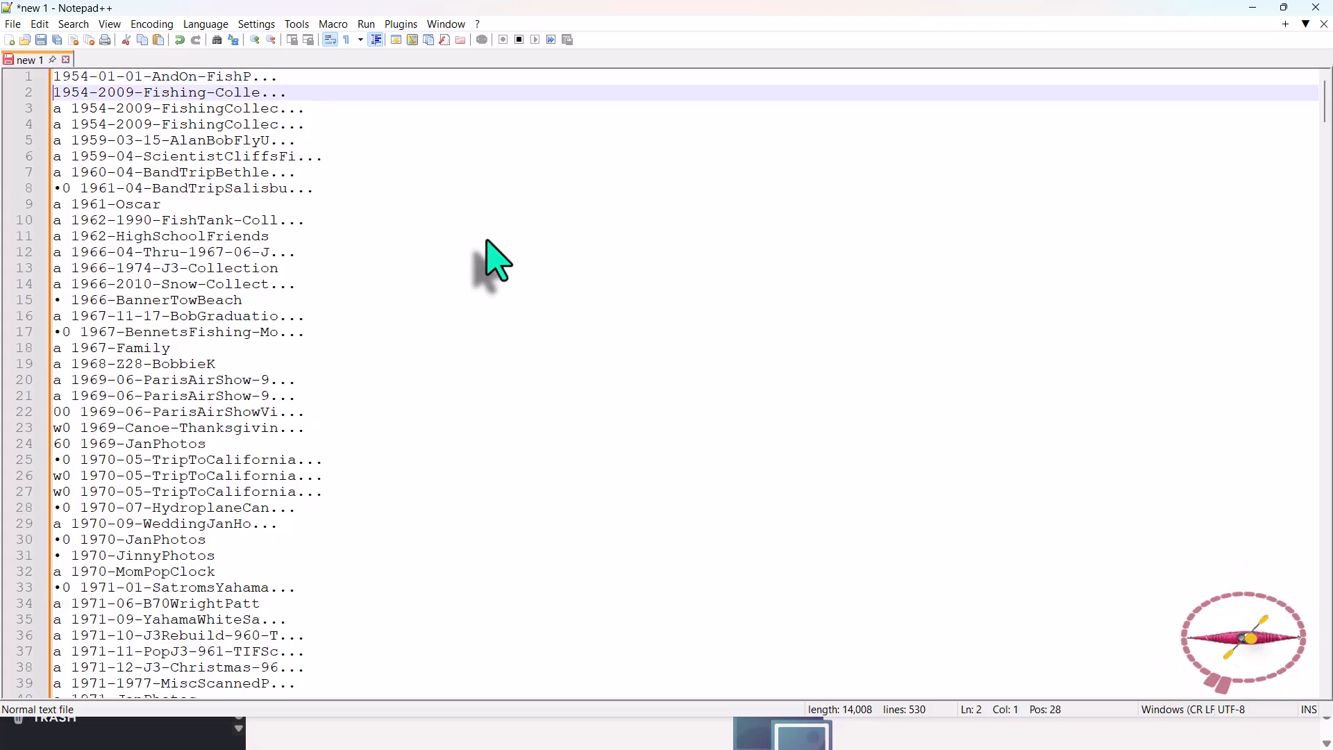
left_click(336, 25)
left_click(351, 55)
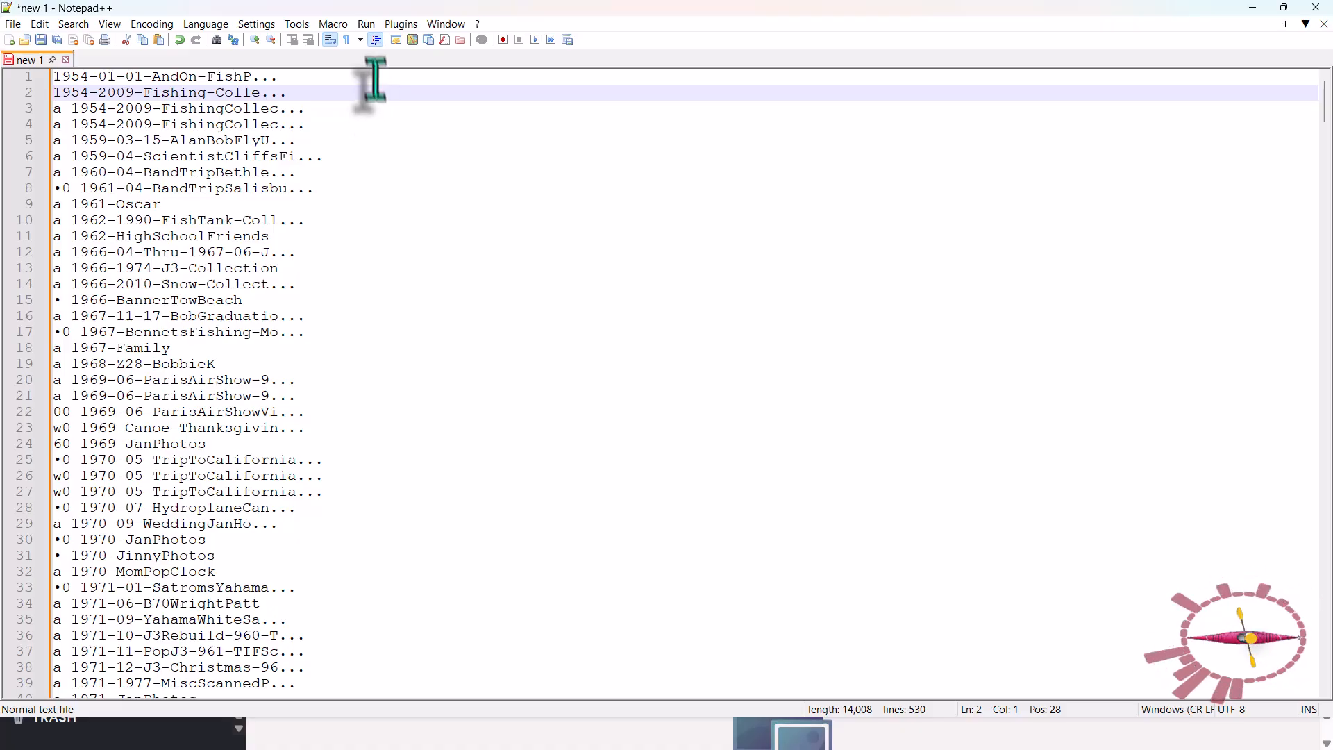
Step: Run the current recorded macro until the end of the file and close its dialog
left_click(332, 25)
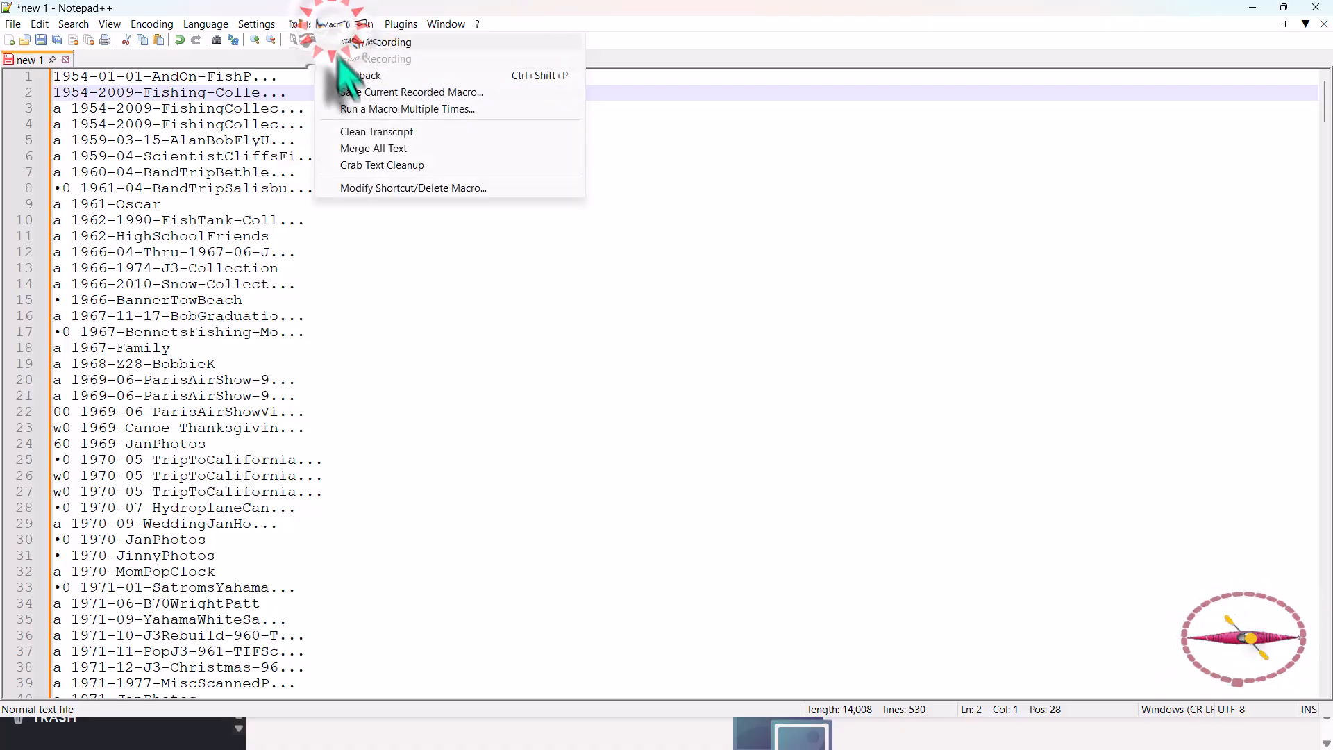
left_click(375, 110)
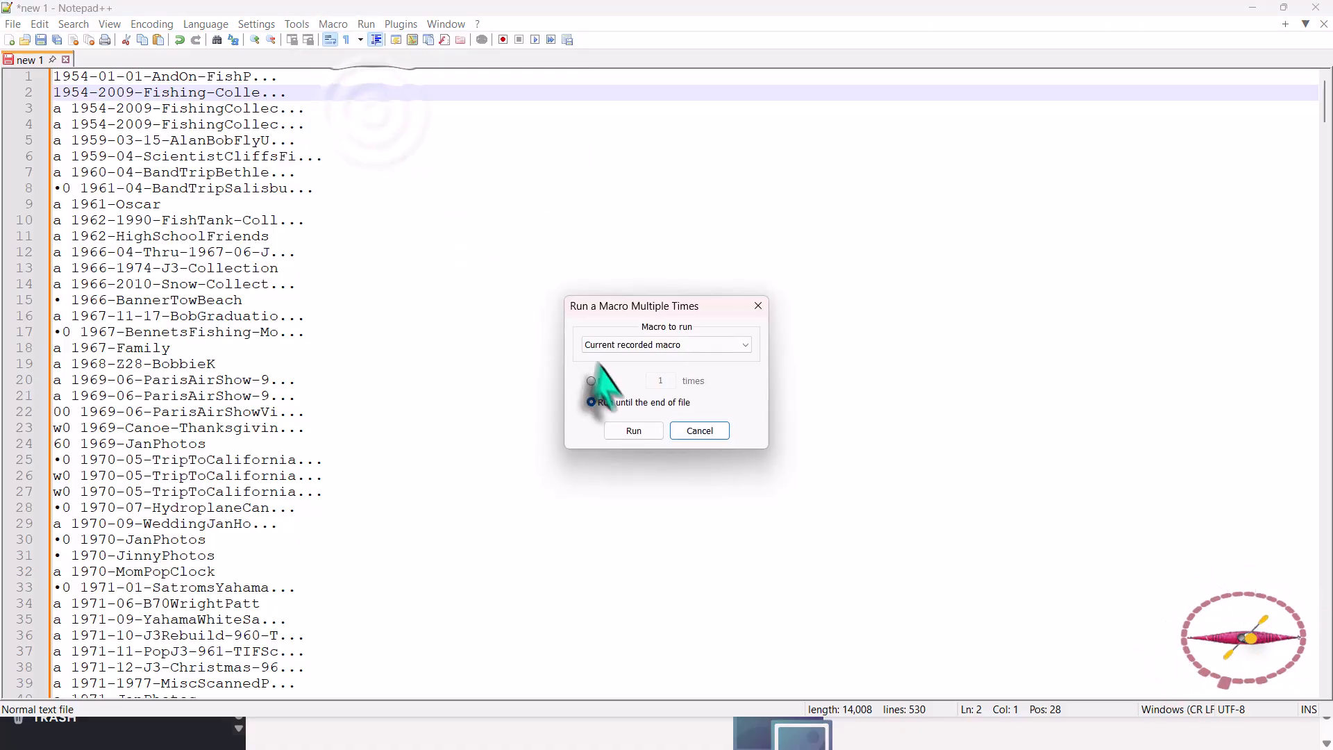
left_click(637, 432)
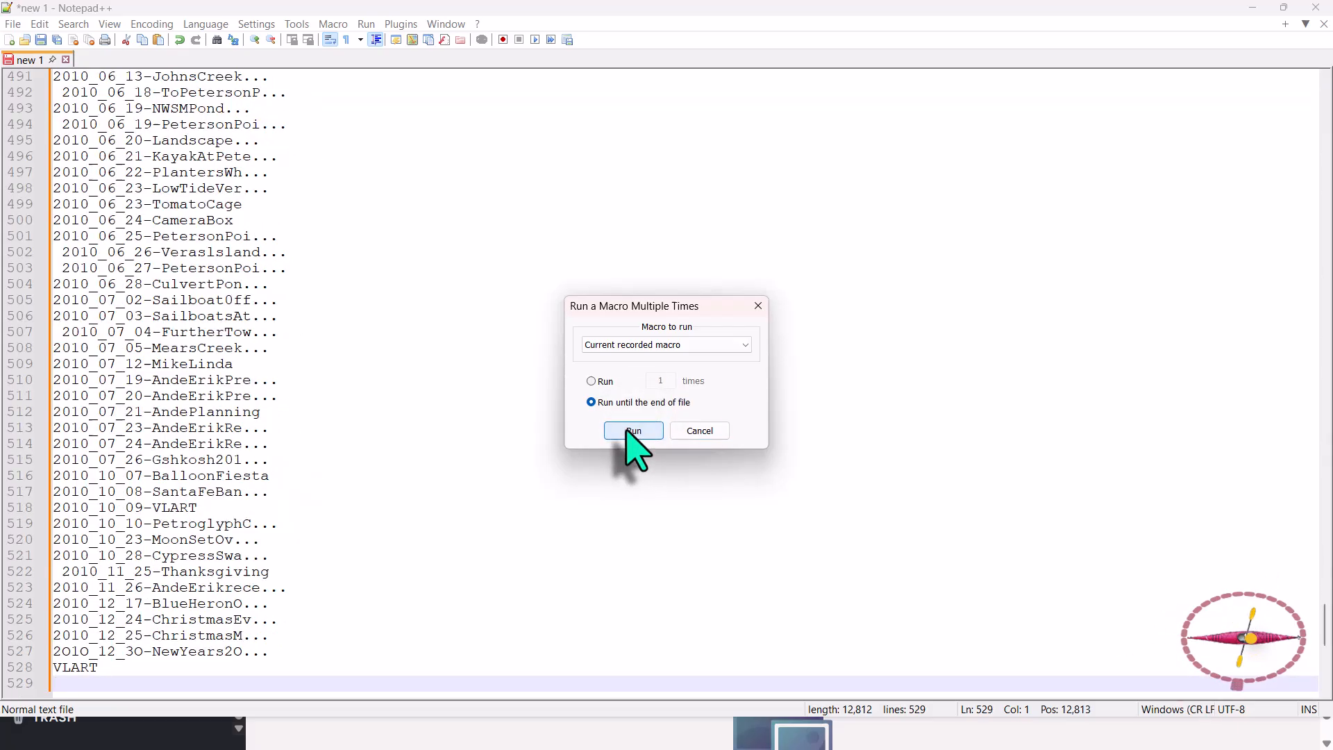
left_click(699, 430)
left_click(706, 427)
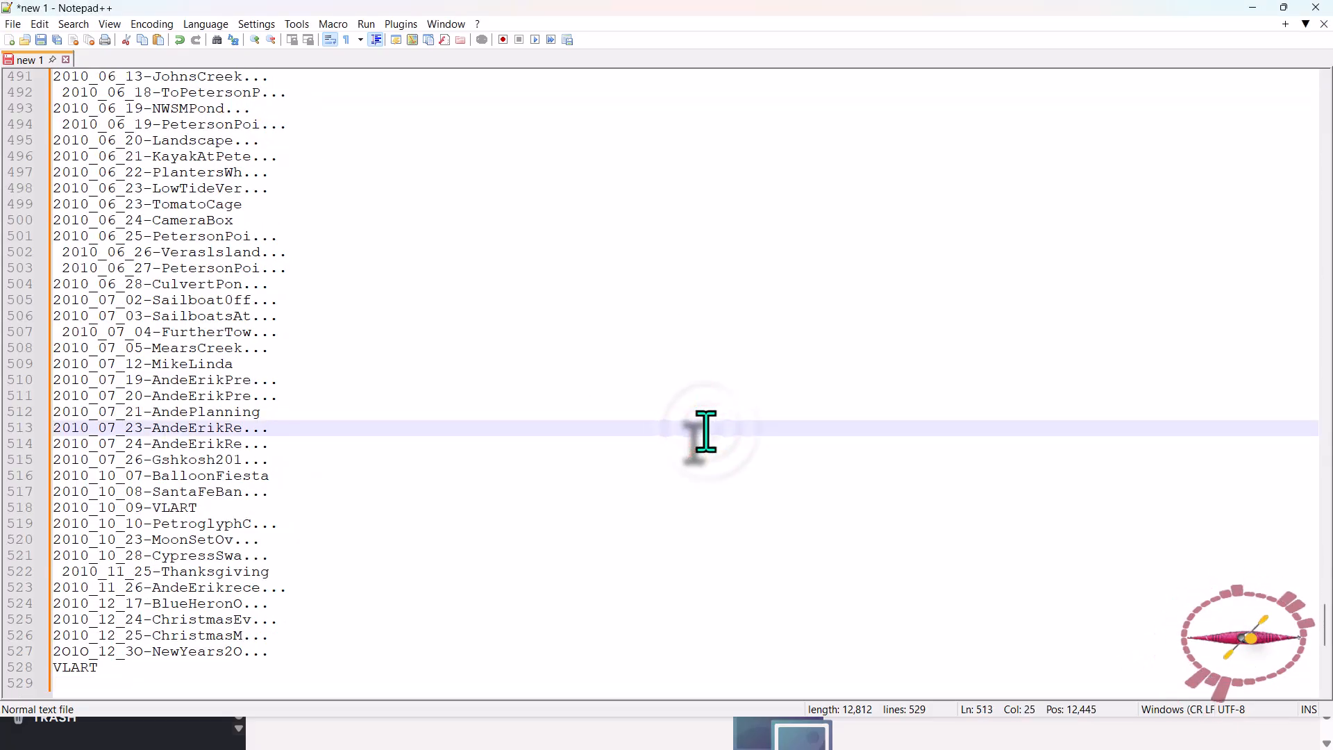
Step: Check the cleaned folder names throughout the list and select the entire text
key("ctrl+Home")
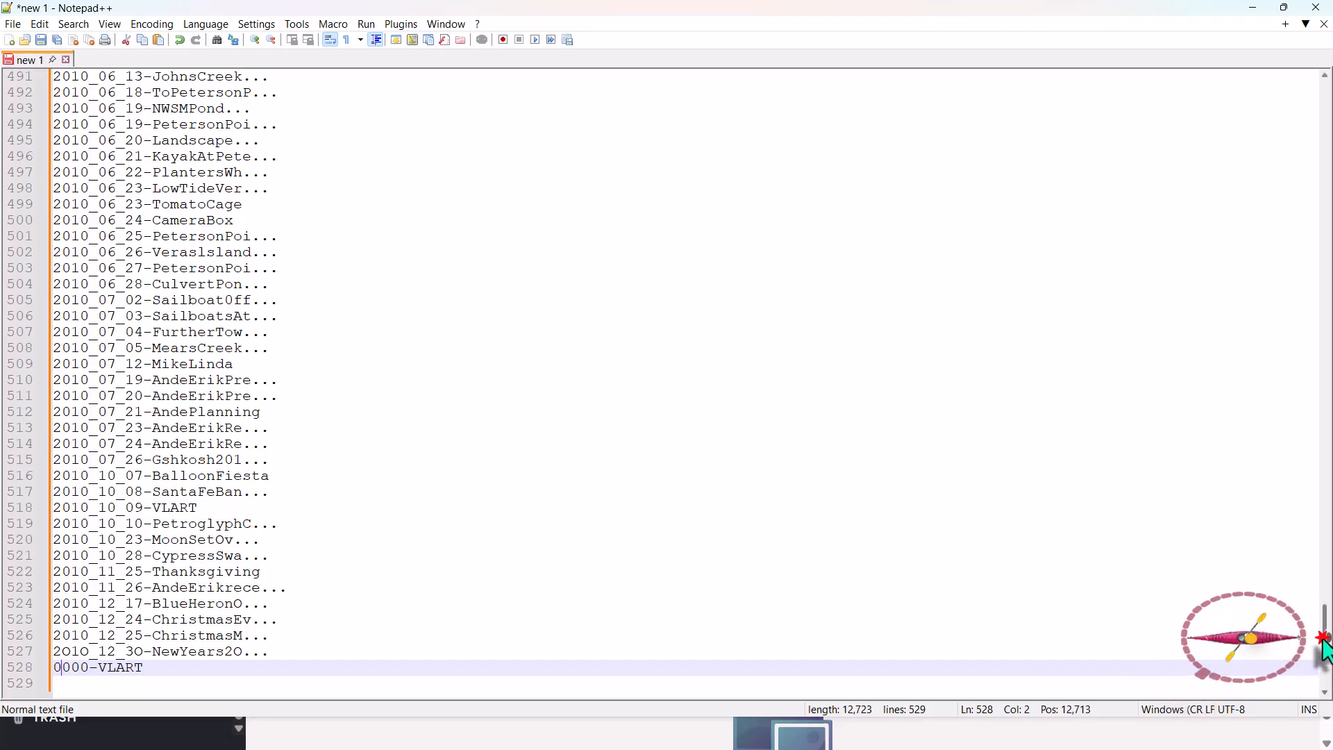
left_click_drag(1324, 652, 1327, 434)
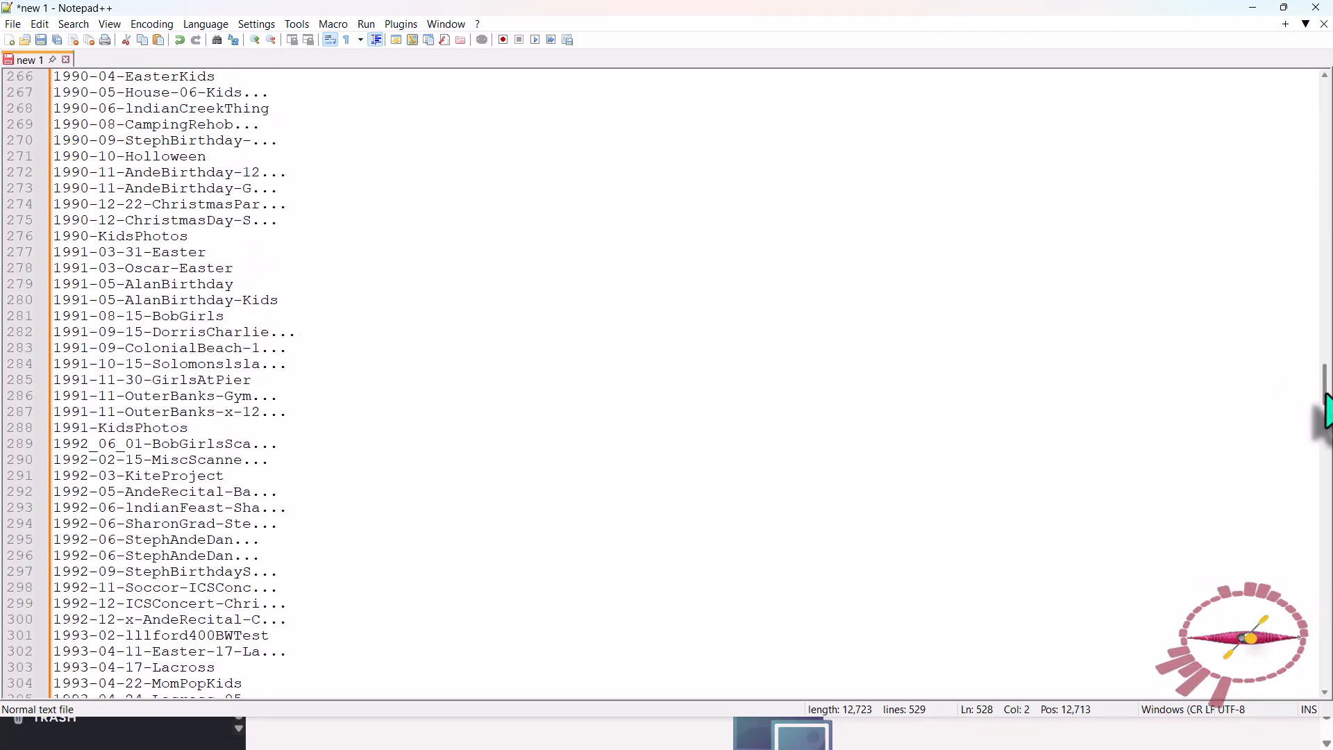
left_click_drag(1325, 392, 1329, 368)
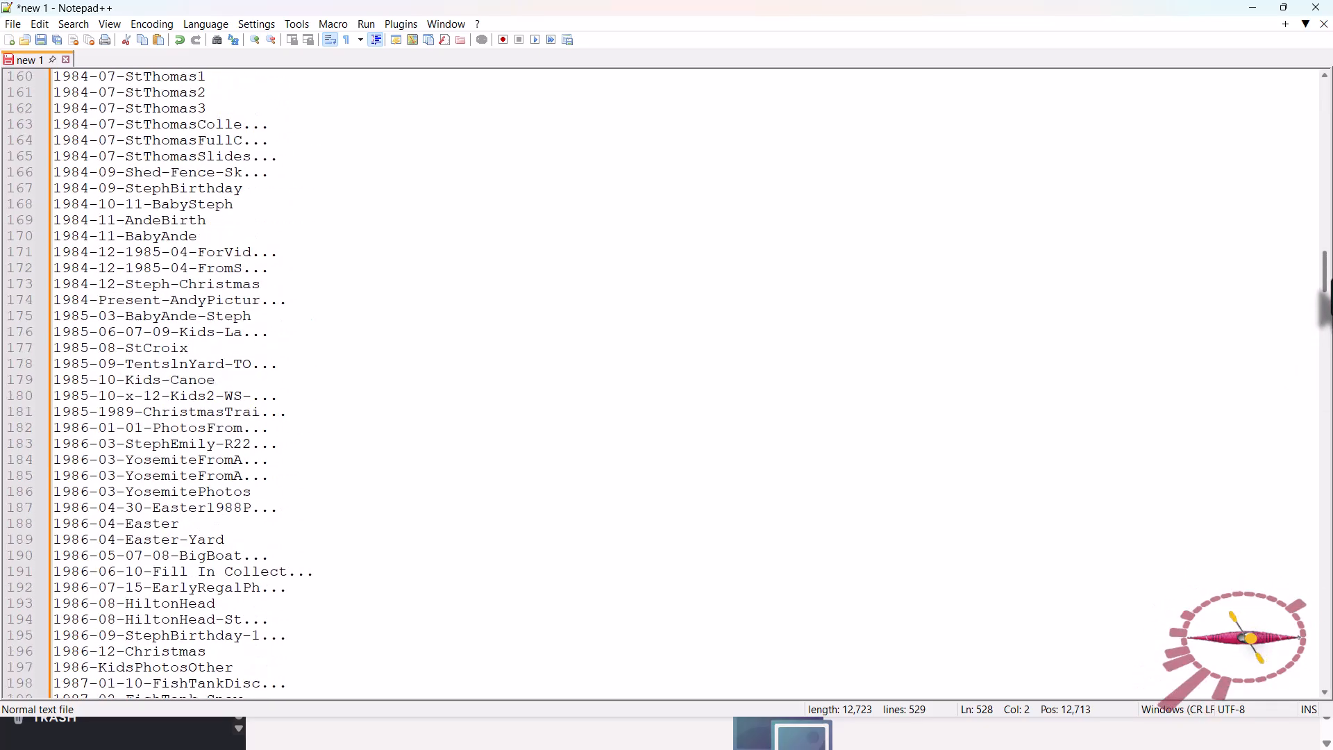
left_click_drag(1328, 276, 1328, 111)
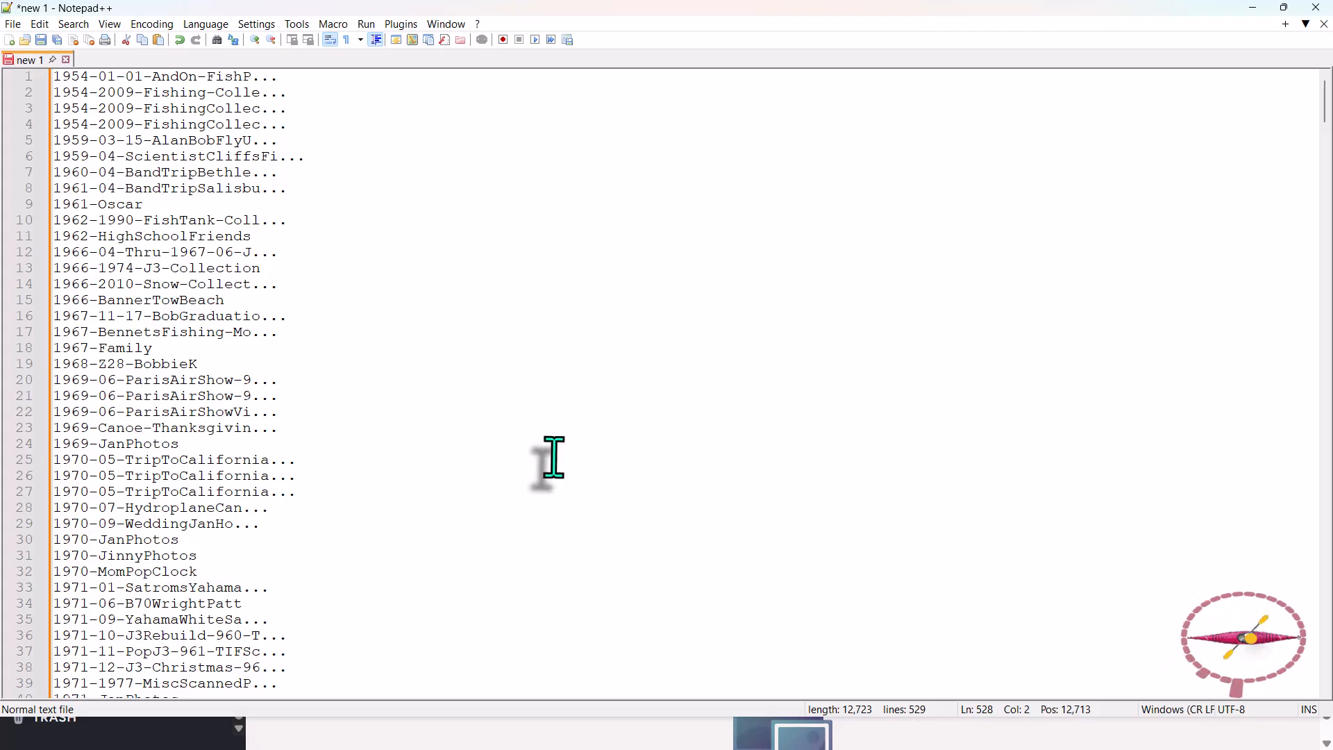
key("ctrl+a")
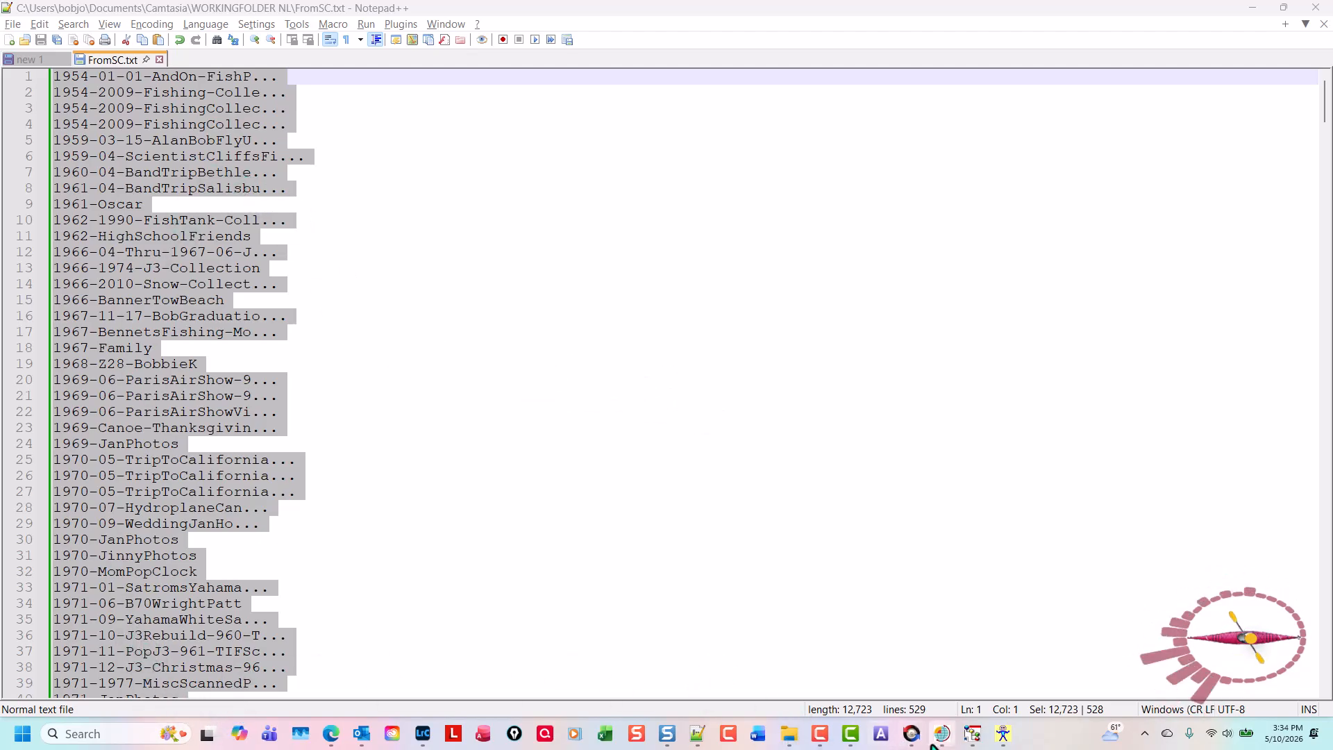
Step: Switch to Media Collection Links Manager and paste the folder names into the level 3 Subject column of Z Example Collection, ending on the last record
left_click(972, 733)
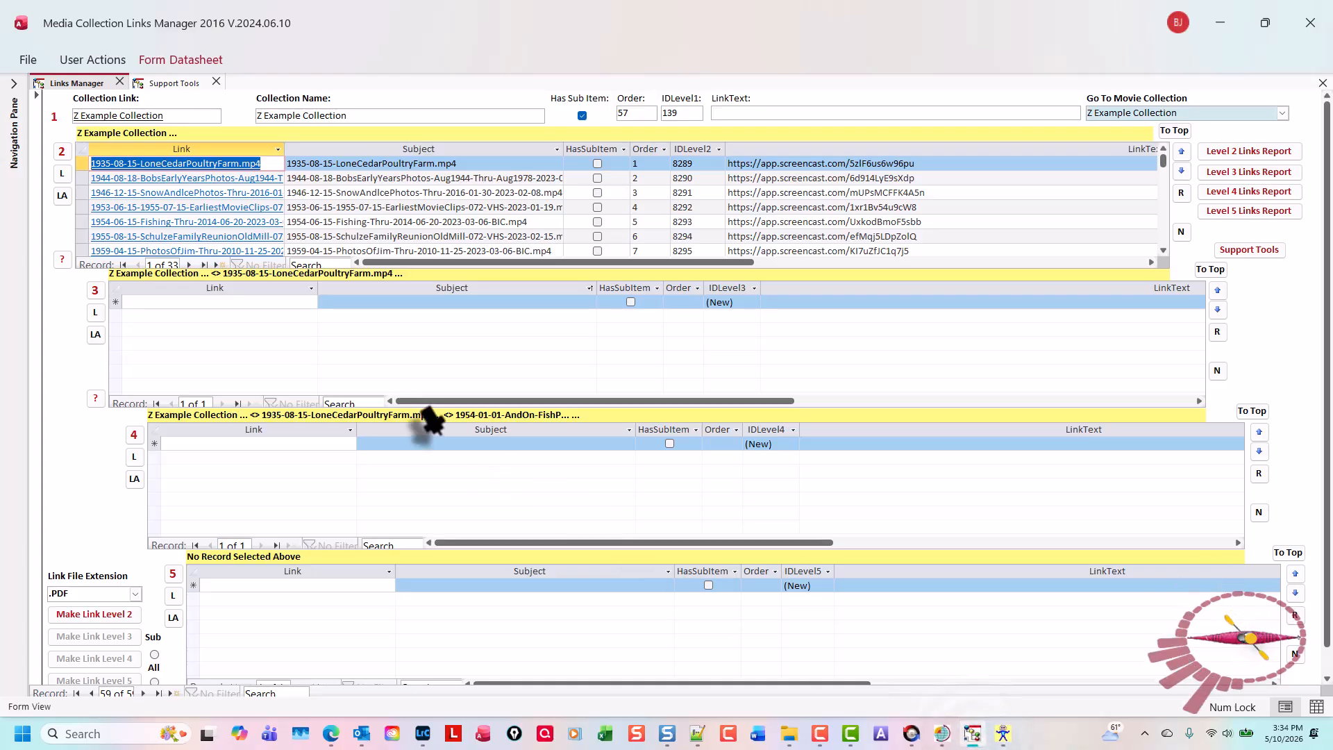
left_click(391, 298)
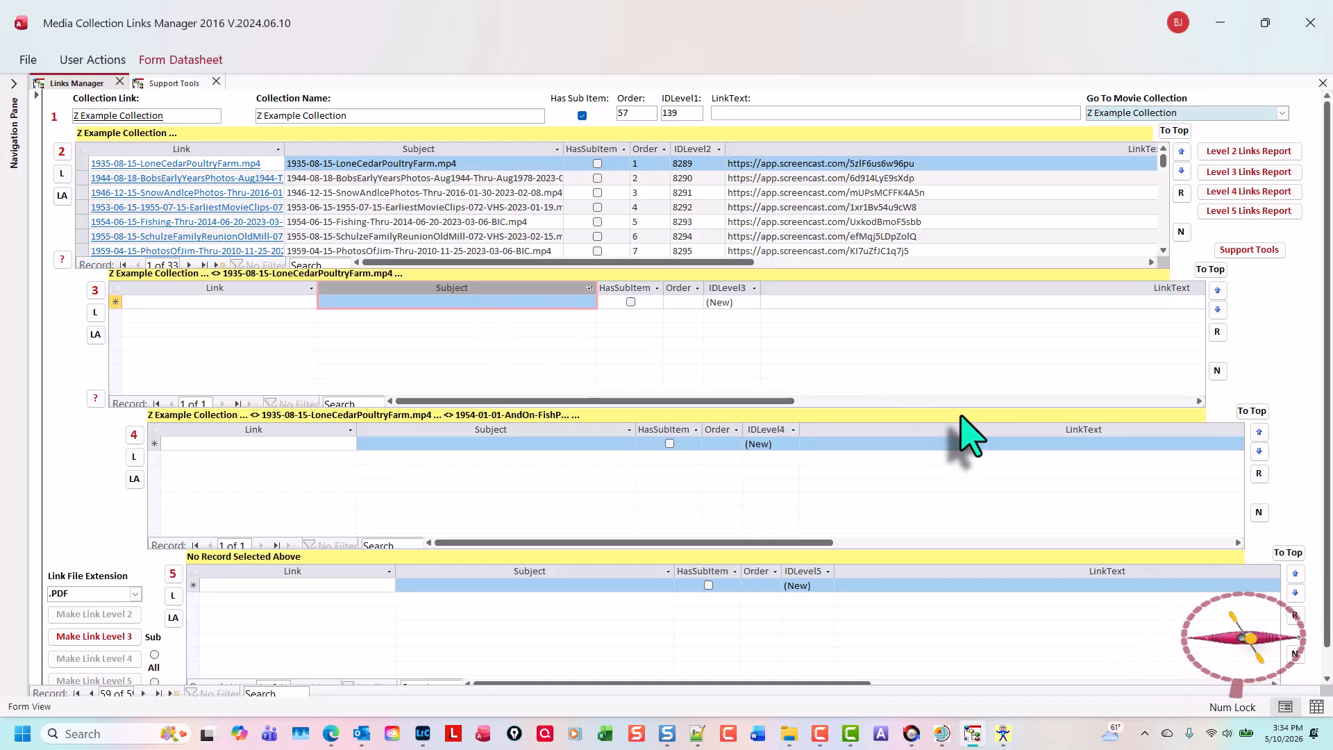
key("ctrl+v")
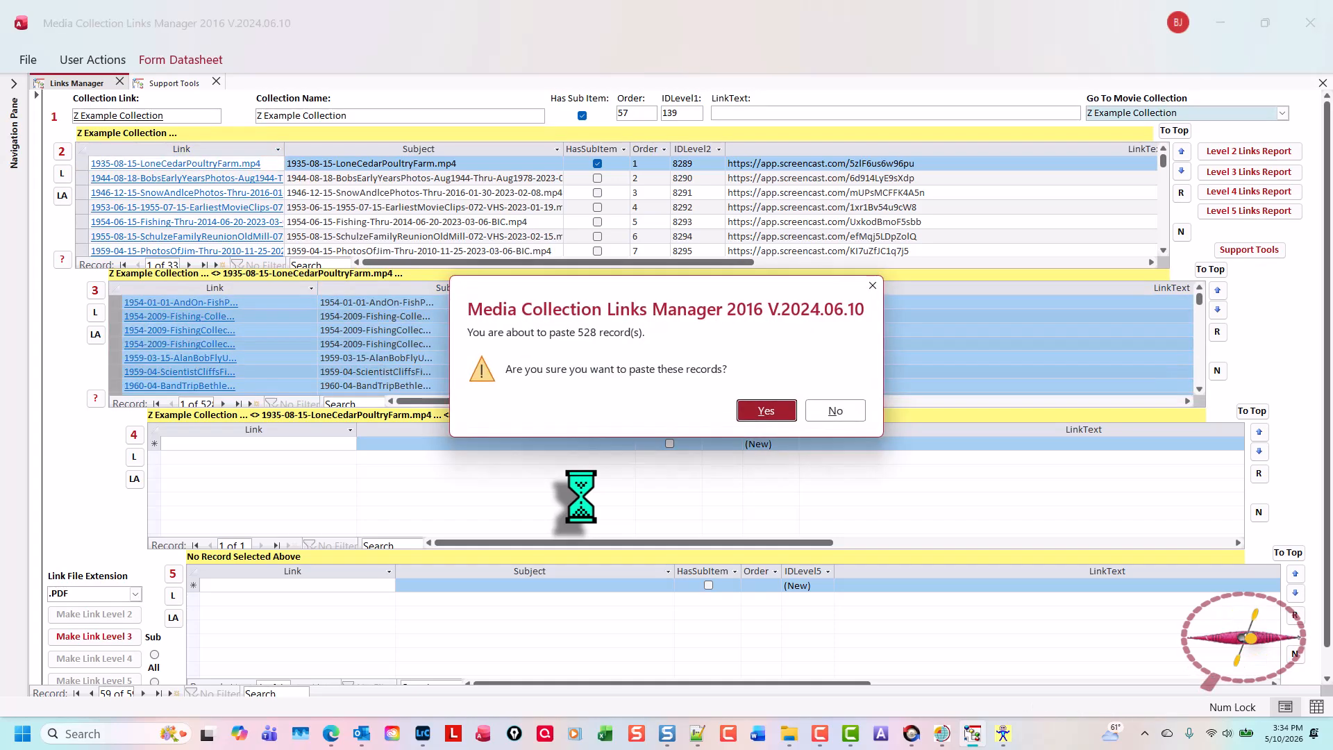
left_click(765, 411)
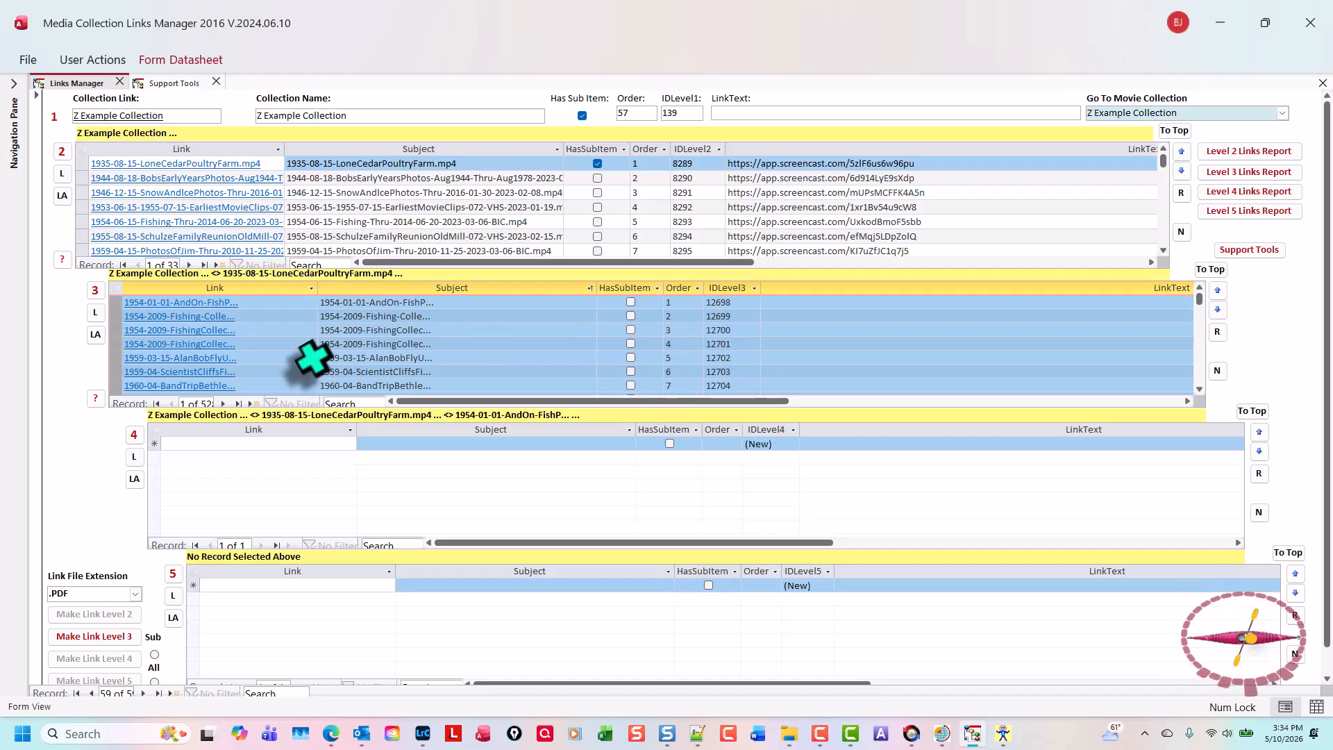
left_click(237, 401)
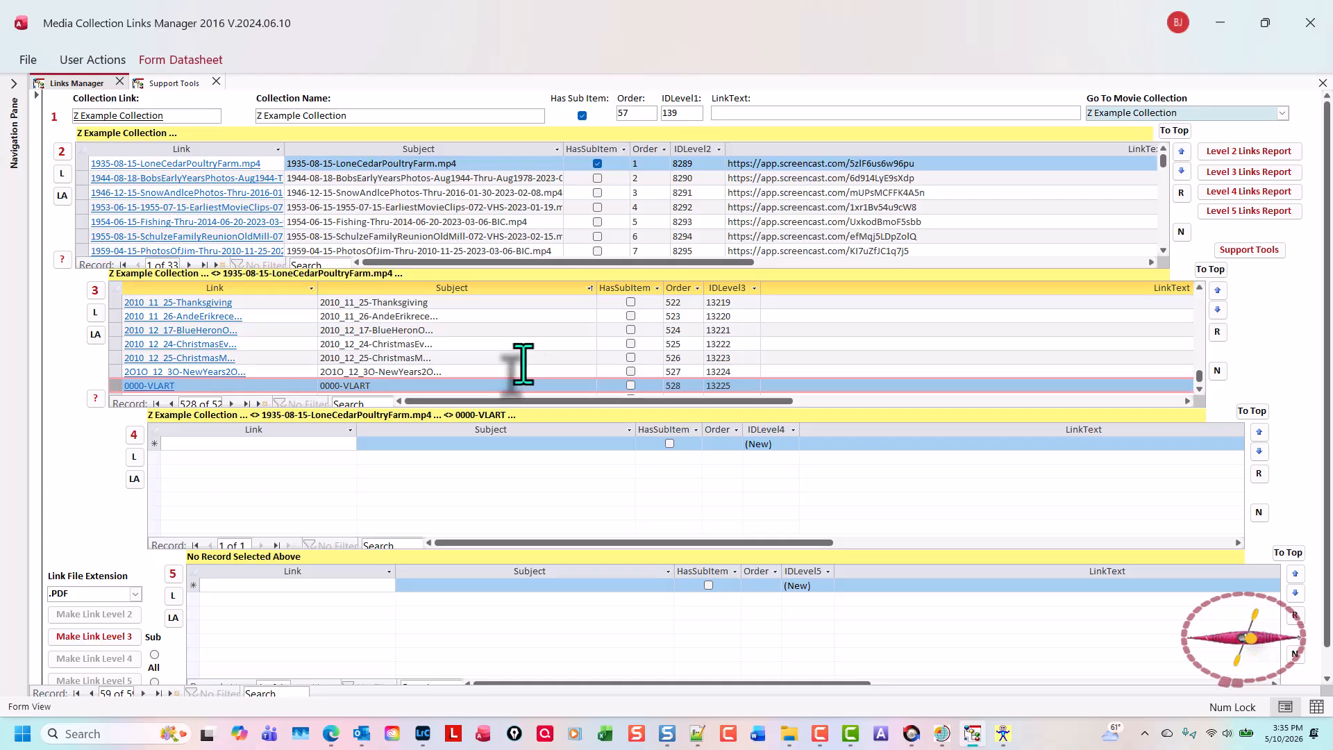
Step: Sort the level 3 records by Subject from A to Z and fix their order numbering without reordering the list first
left_click(589, 287)
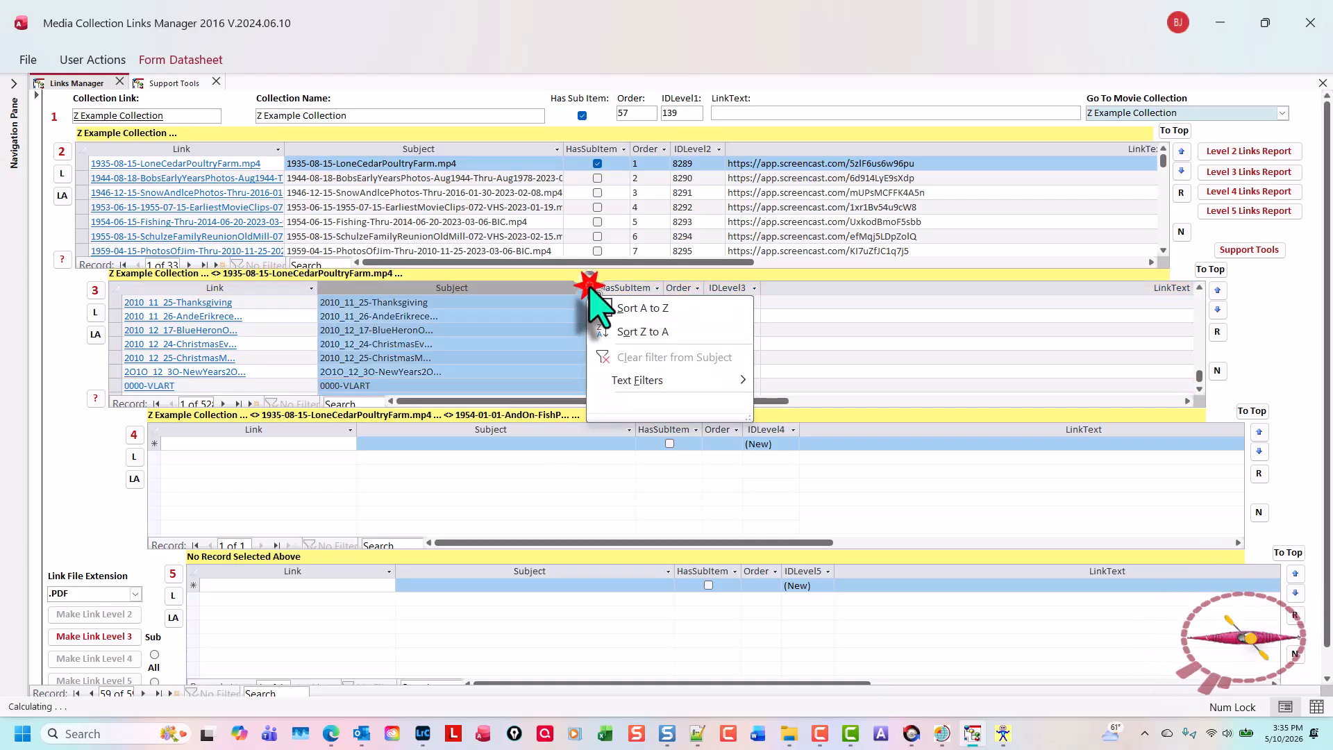
left_click(617, 310)
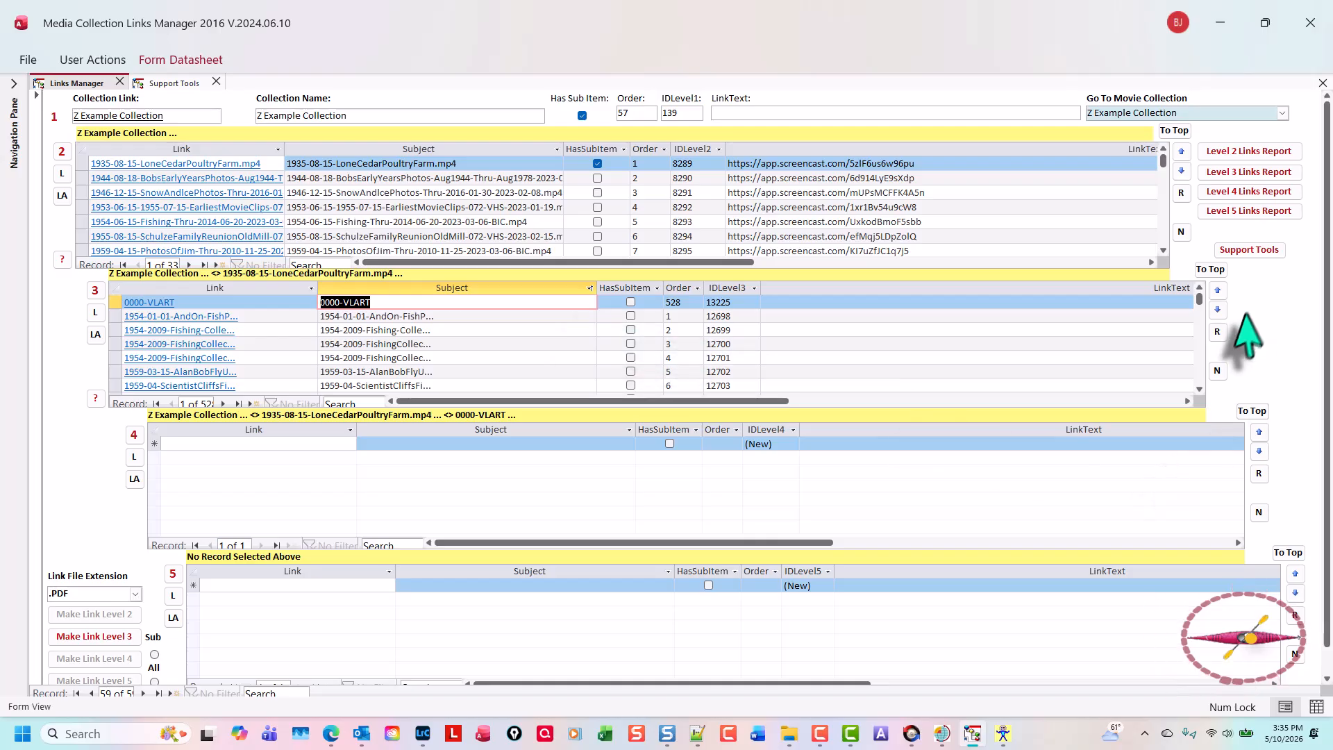
left_click(1217, 332)
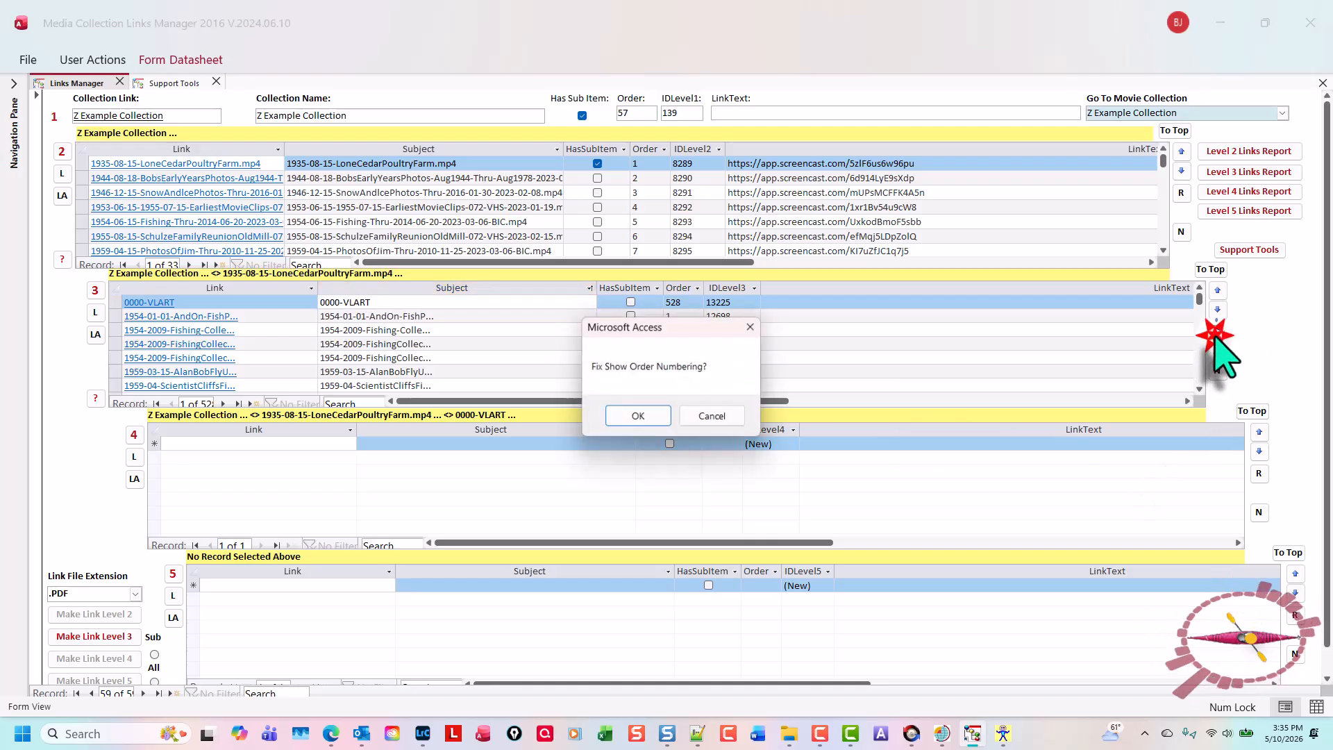
left_click(647, 419)
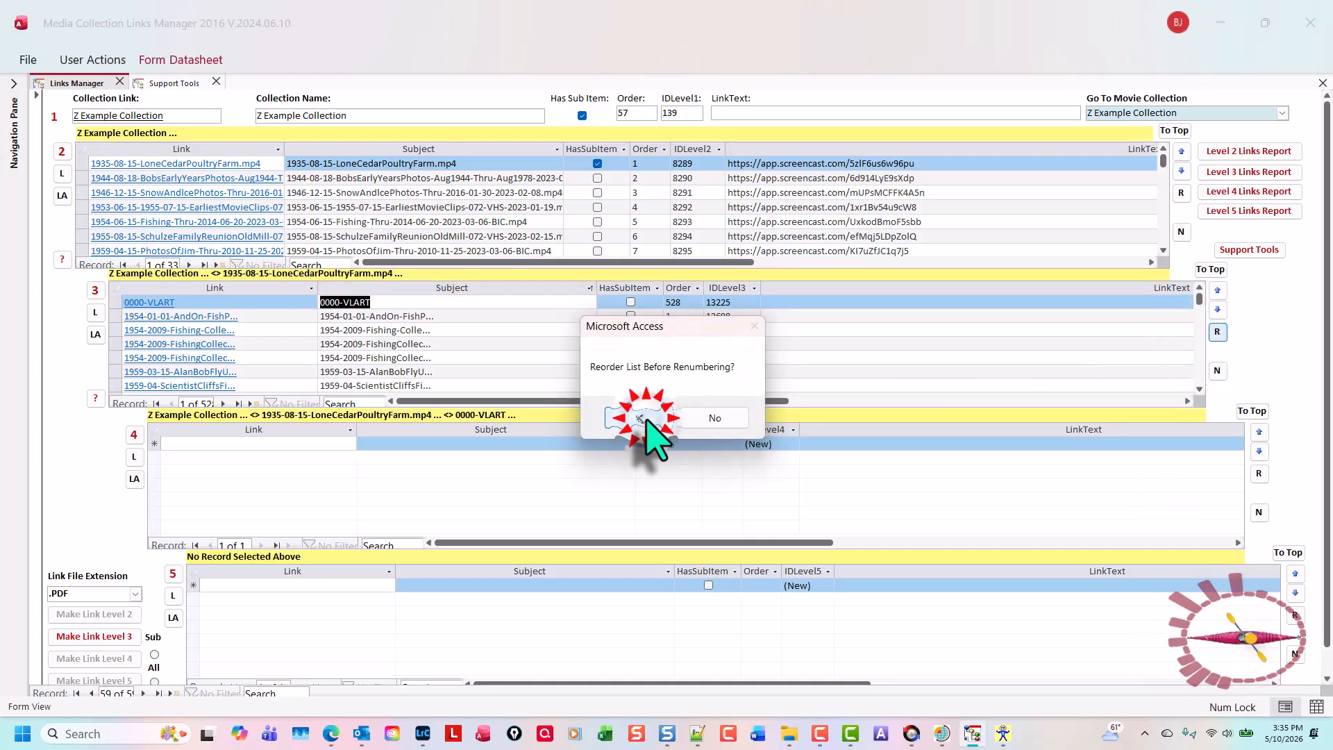
left_click(715, 419)
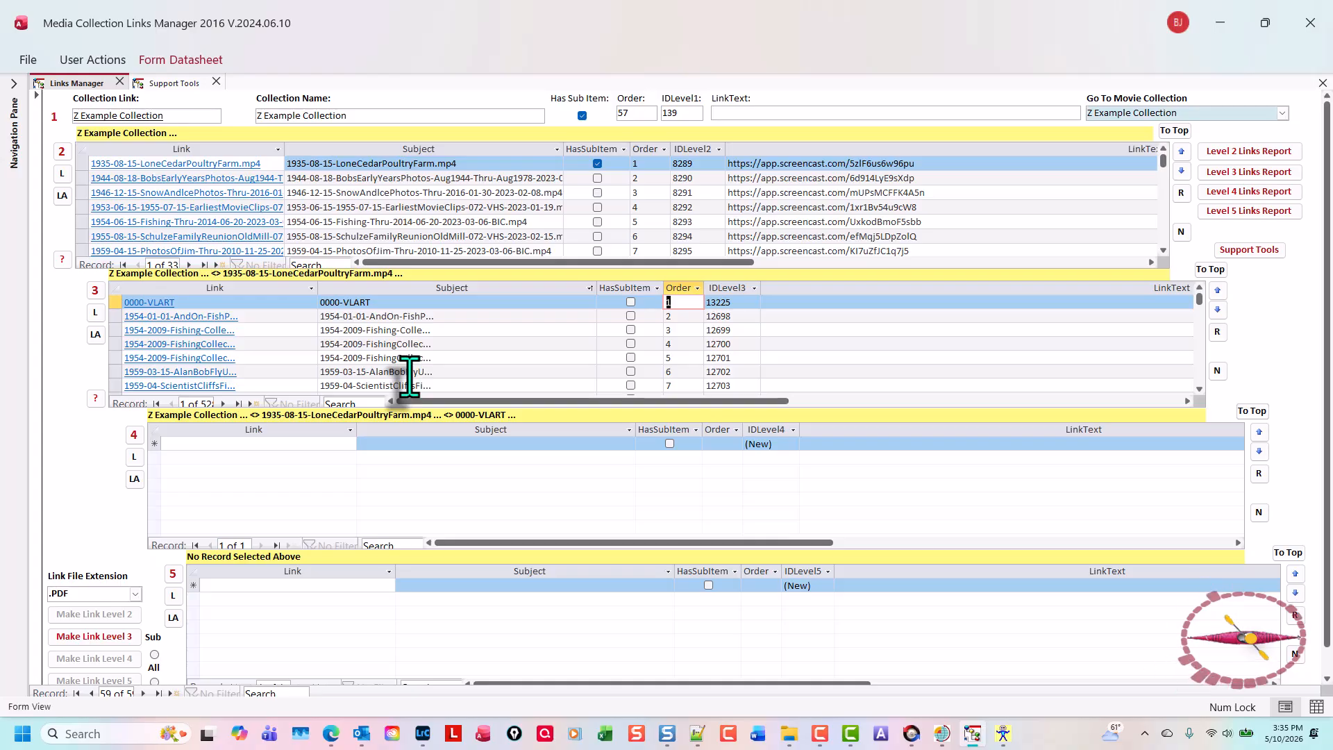
Step: Copy the sorted level 3 Subject column into a new Notepad++ document and save it over FromSC.txt
left_click(495, 286)
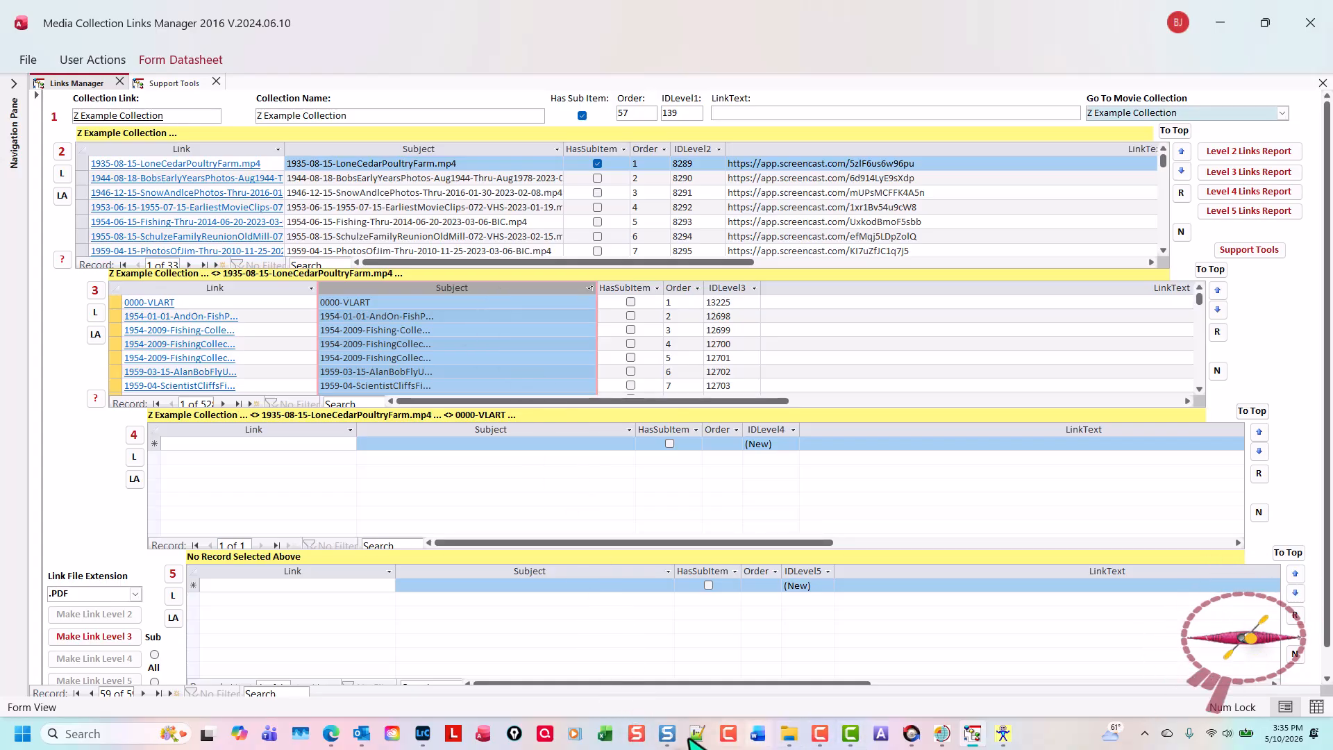
left_click(694, 734)
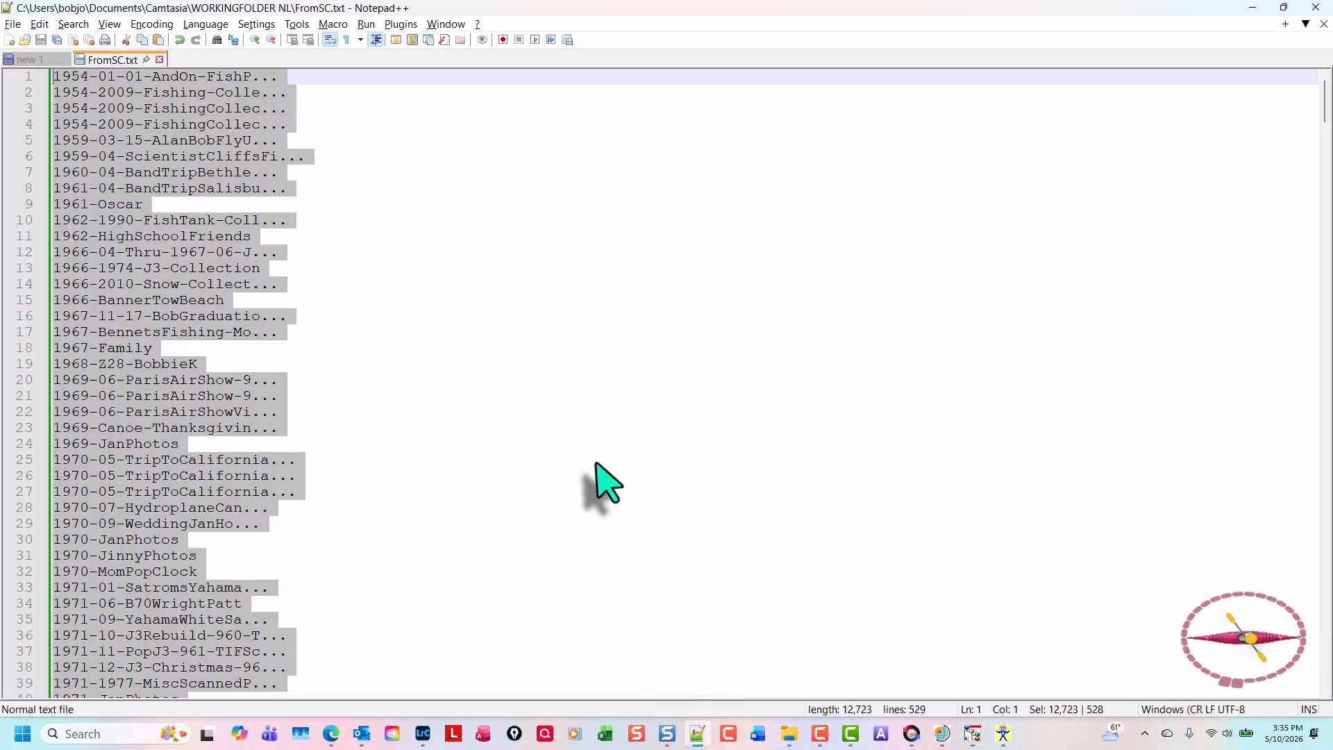
left_click(541, 351)
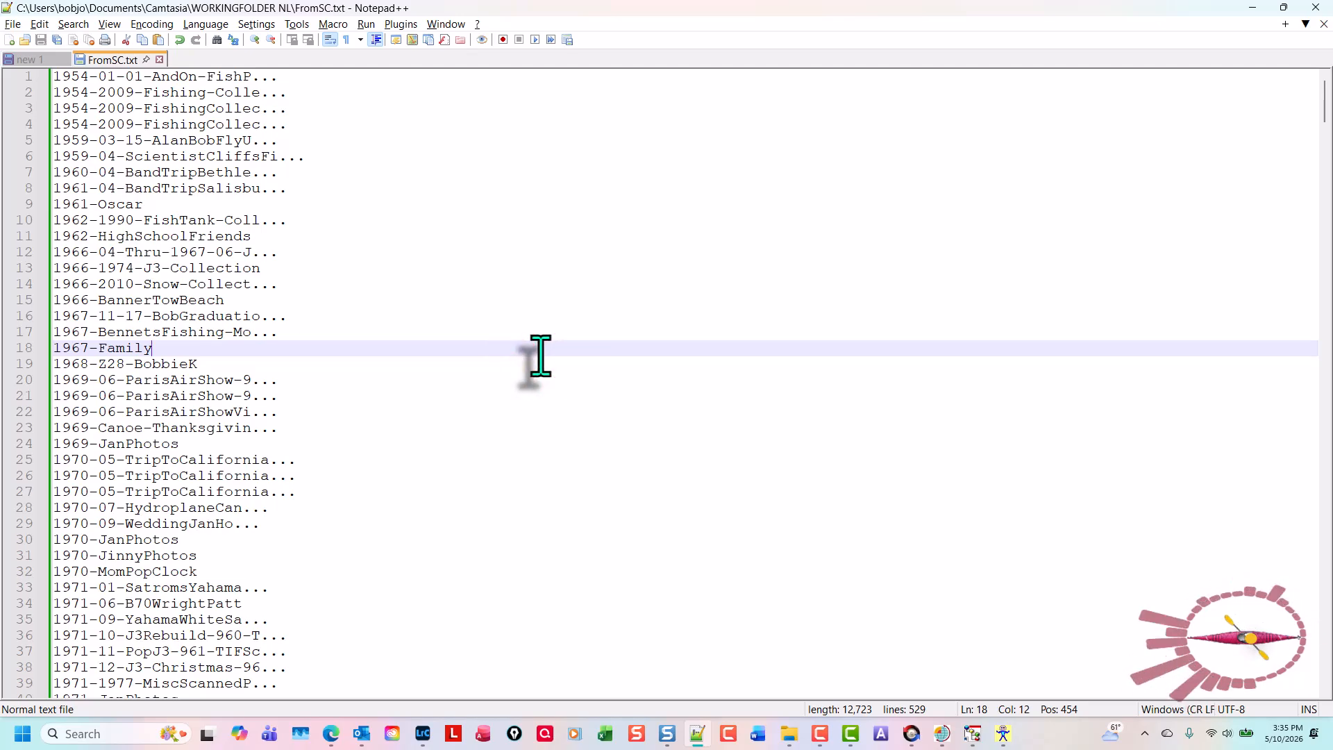
key("ctrl+n")
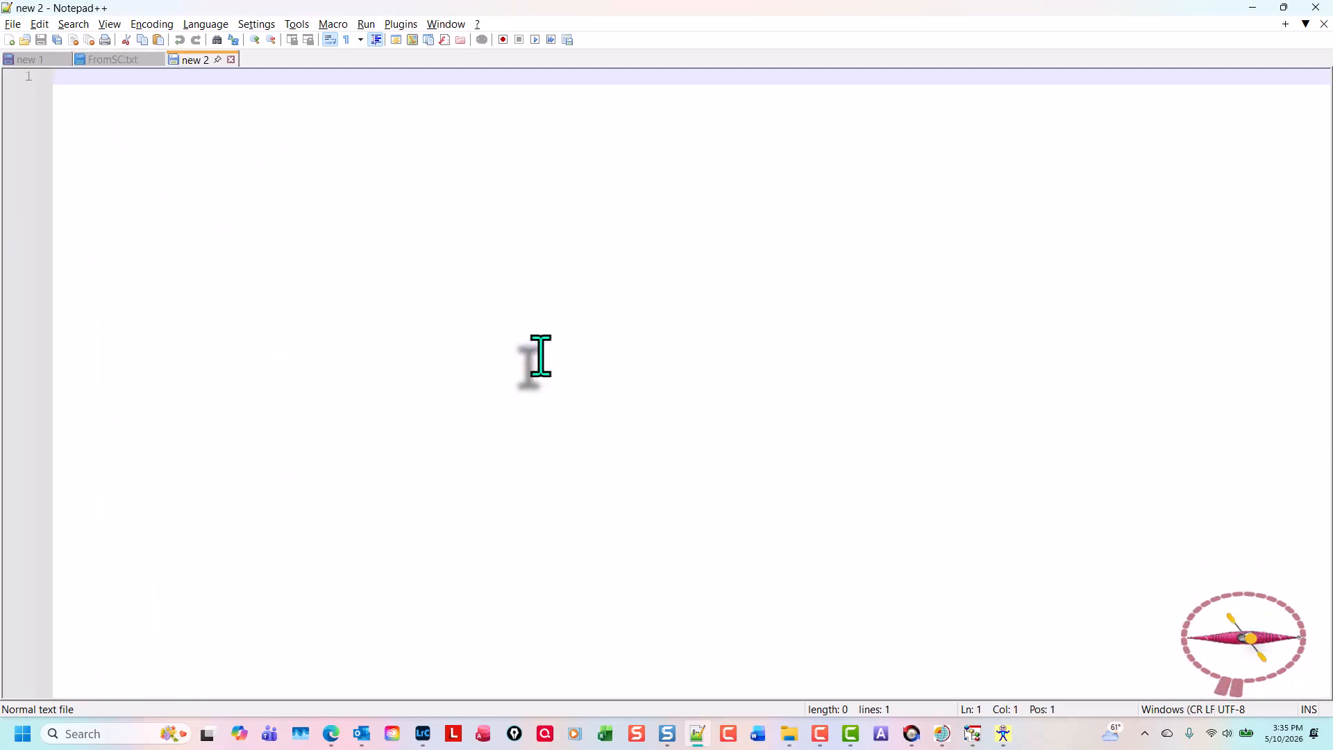
left_click(415, 319)
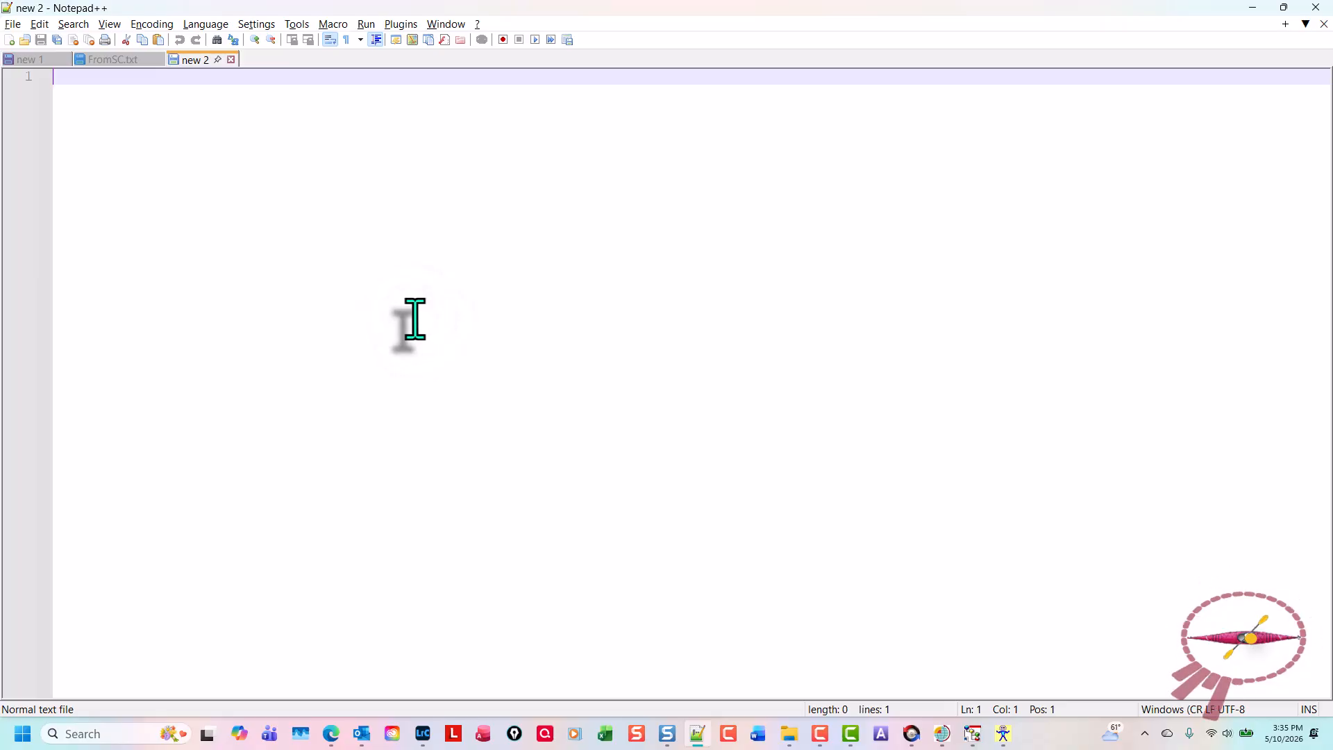
key("ctrl+v")
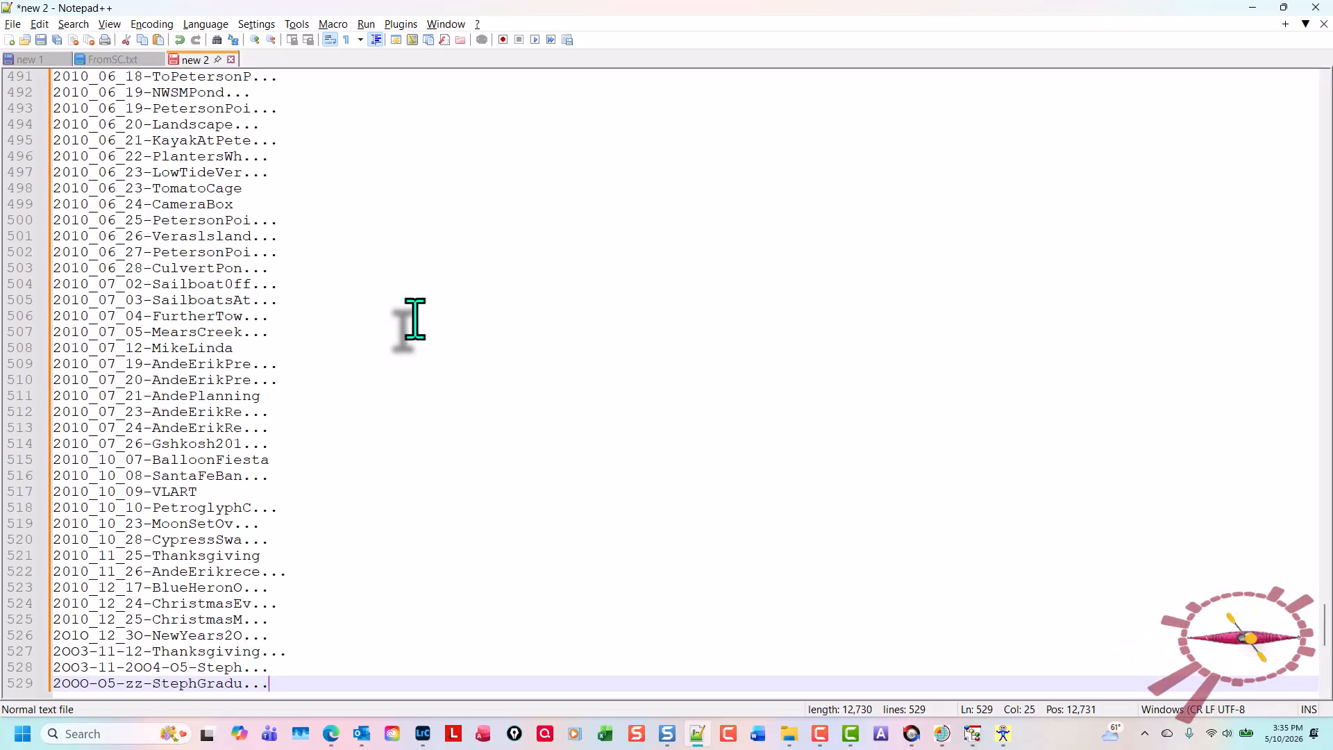
key("ctrl+s")
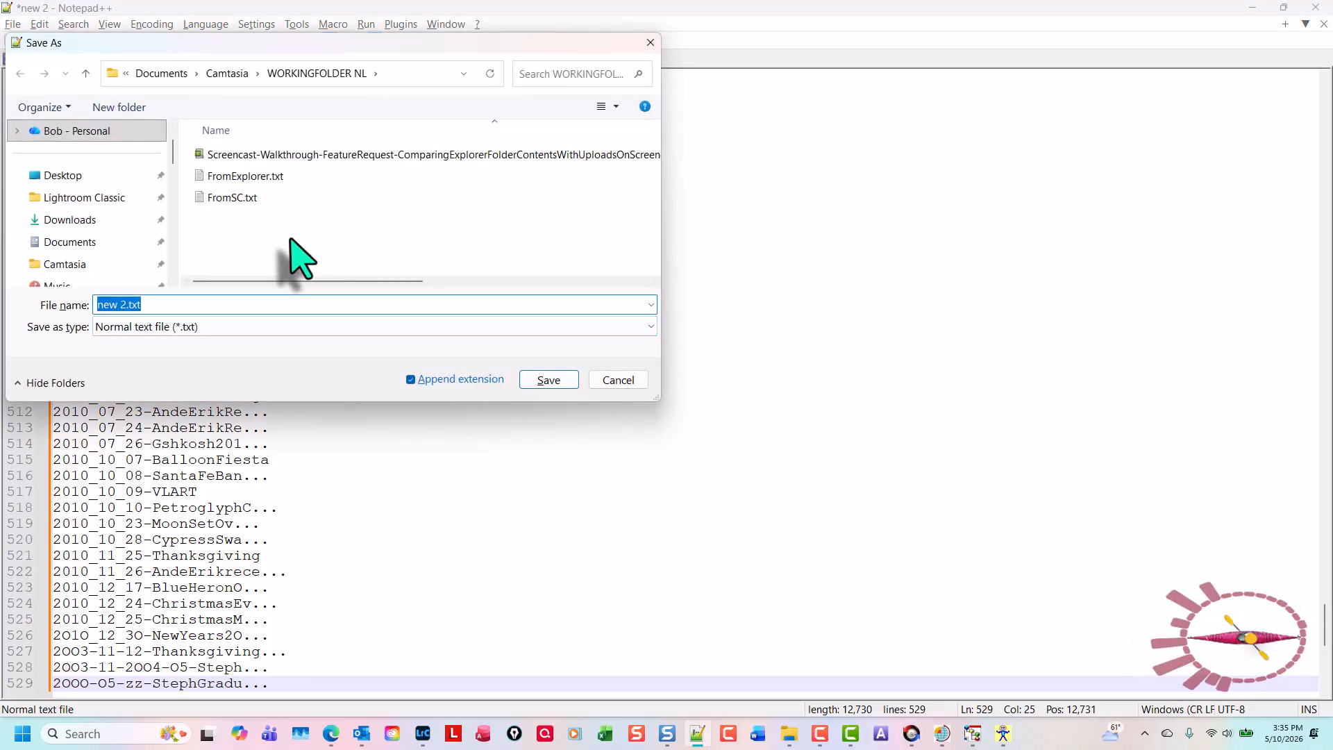
left_click(244, 197)
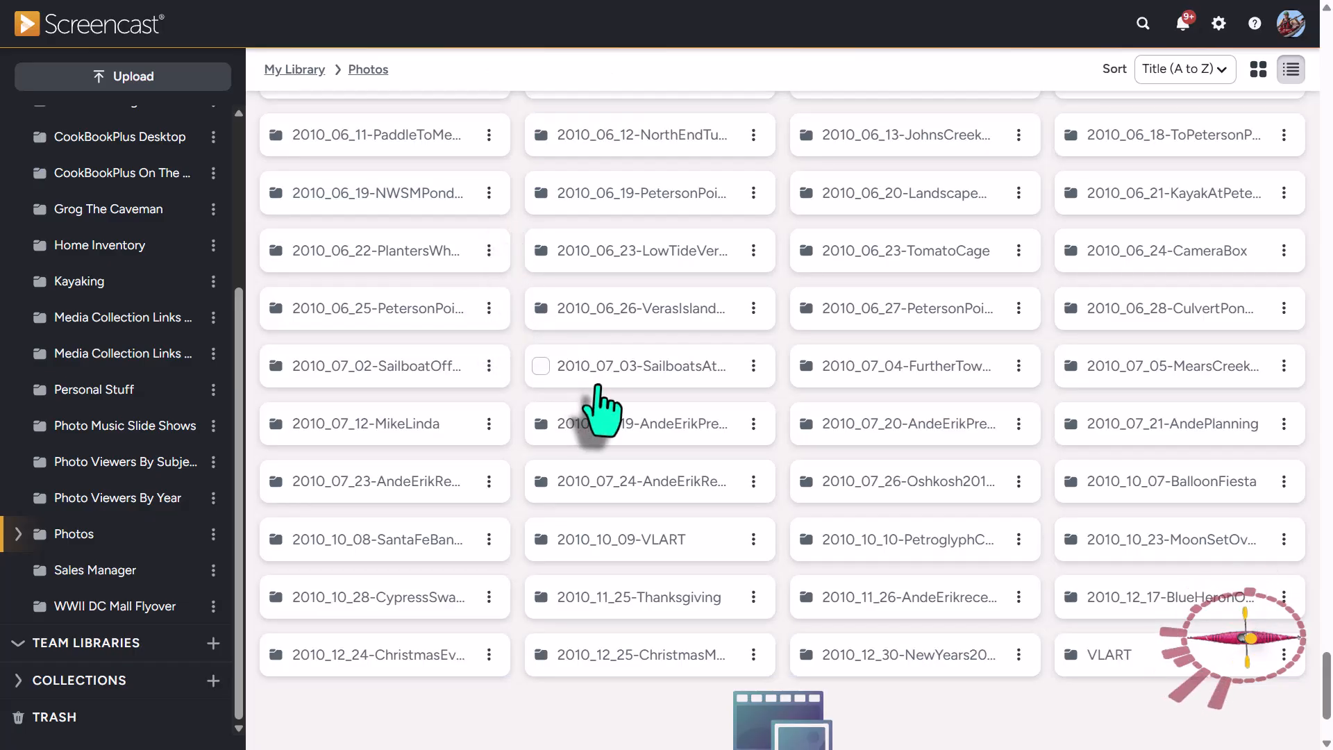
Step: Switch to File Explorer, go up to Data (D:) and open the PhotoCollection folder for compare in Beyond Compare 5
key("alt+Tab")
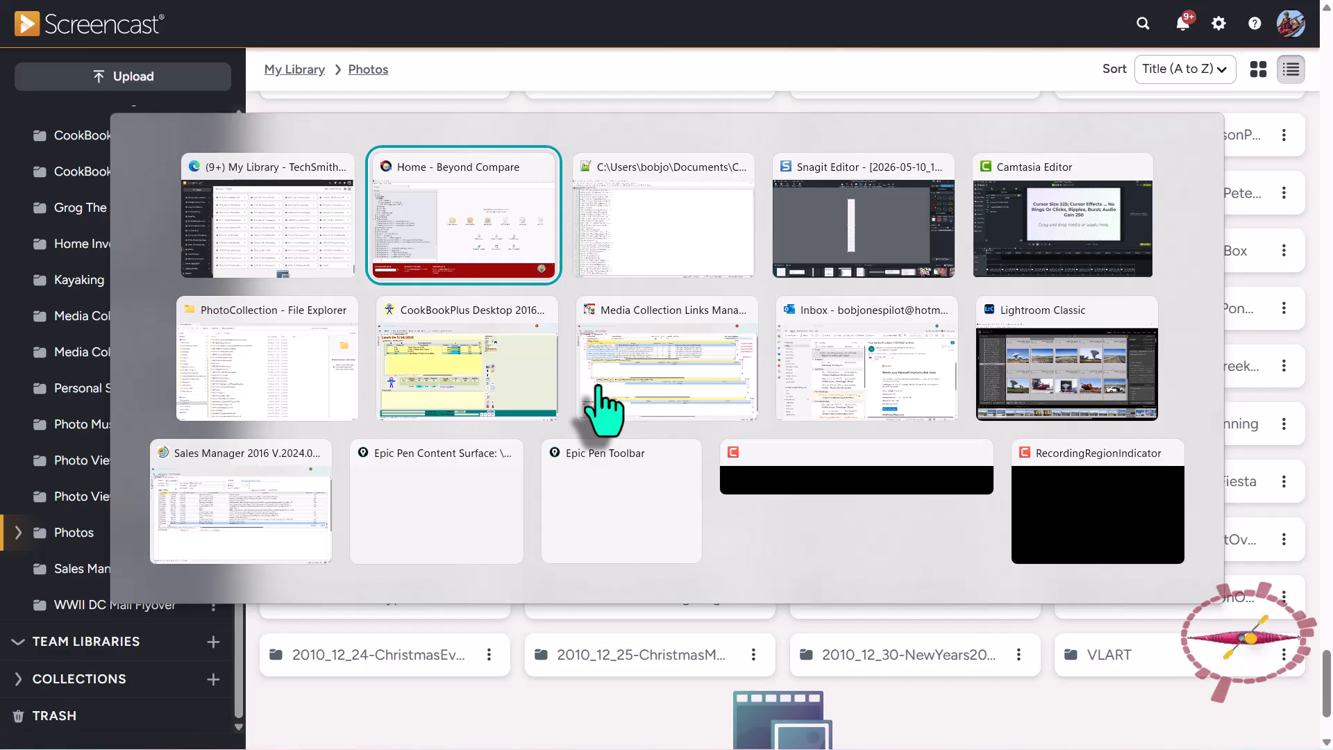
left_click(305, 371)
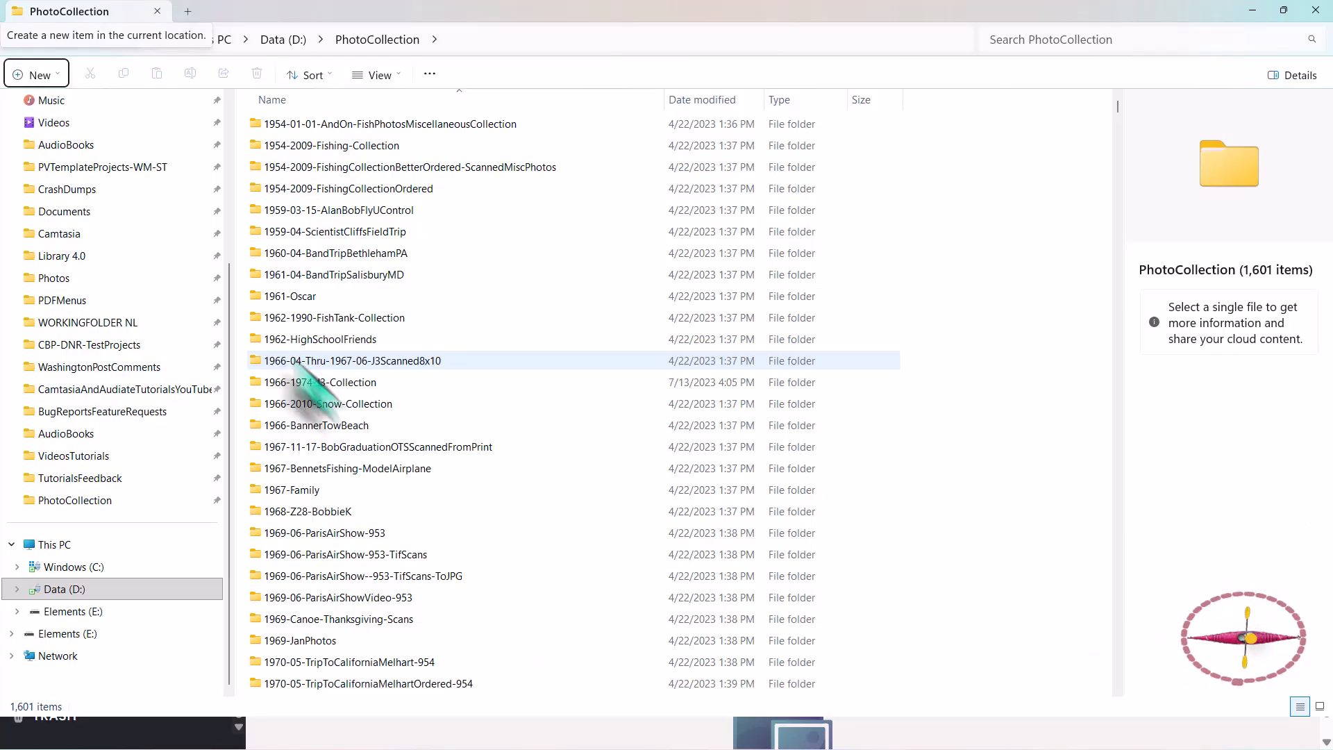
key("alt+Up")
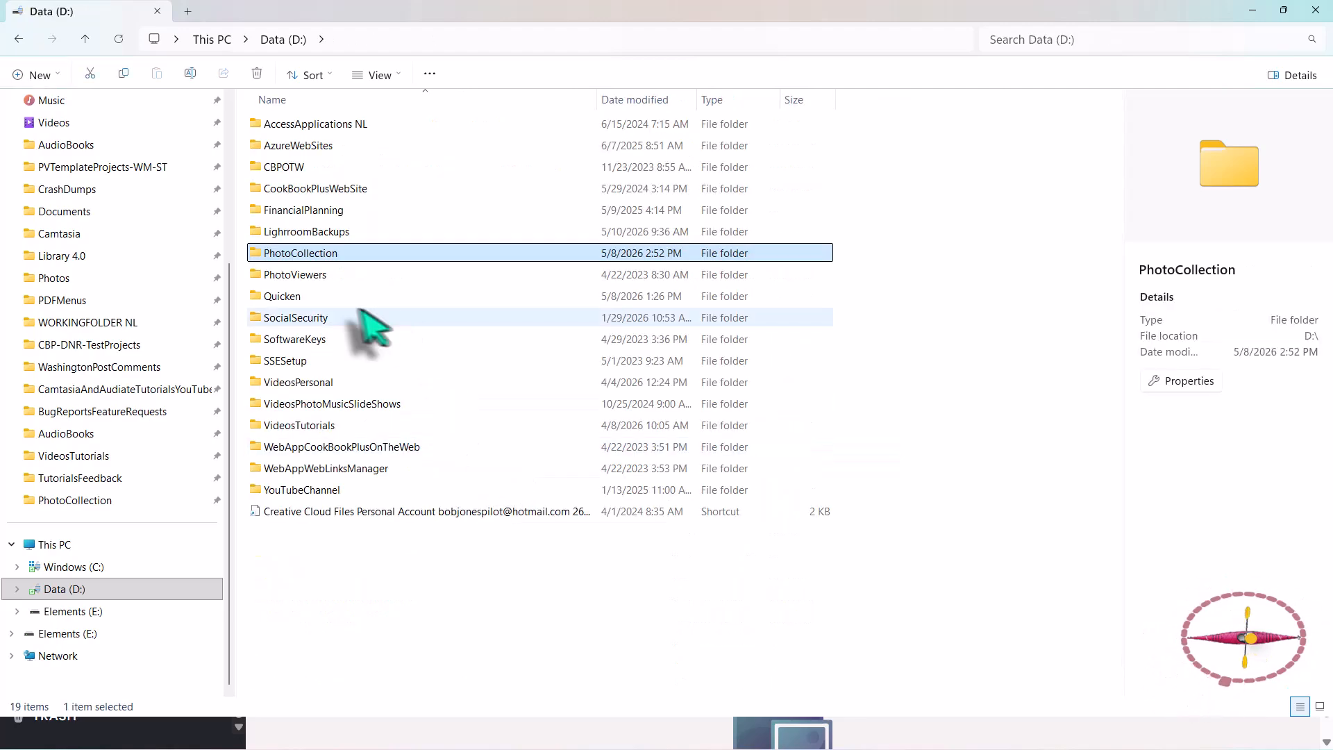
right_click(252, 256)
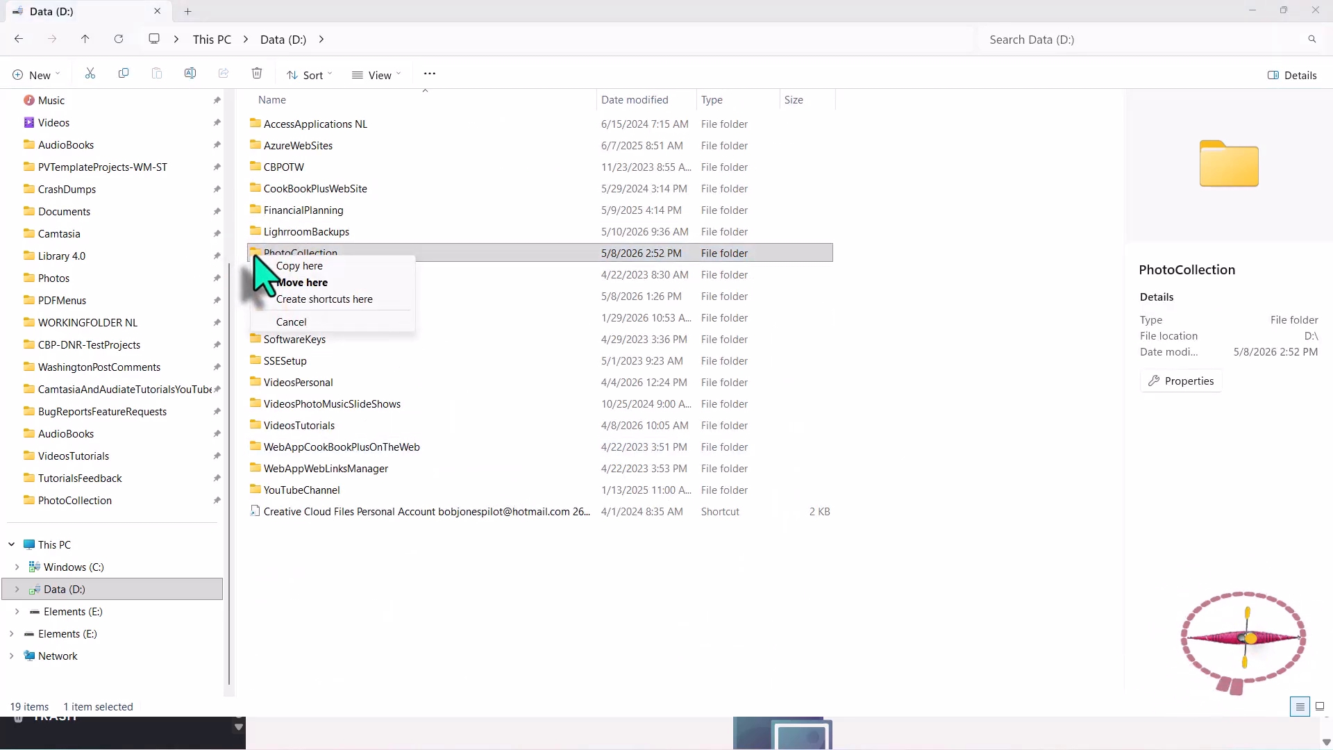
left_click(253, 255)
right_click(253, 256)
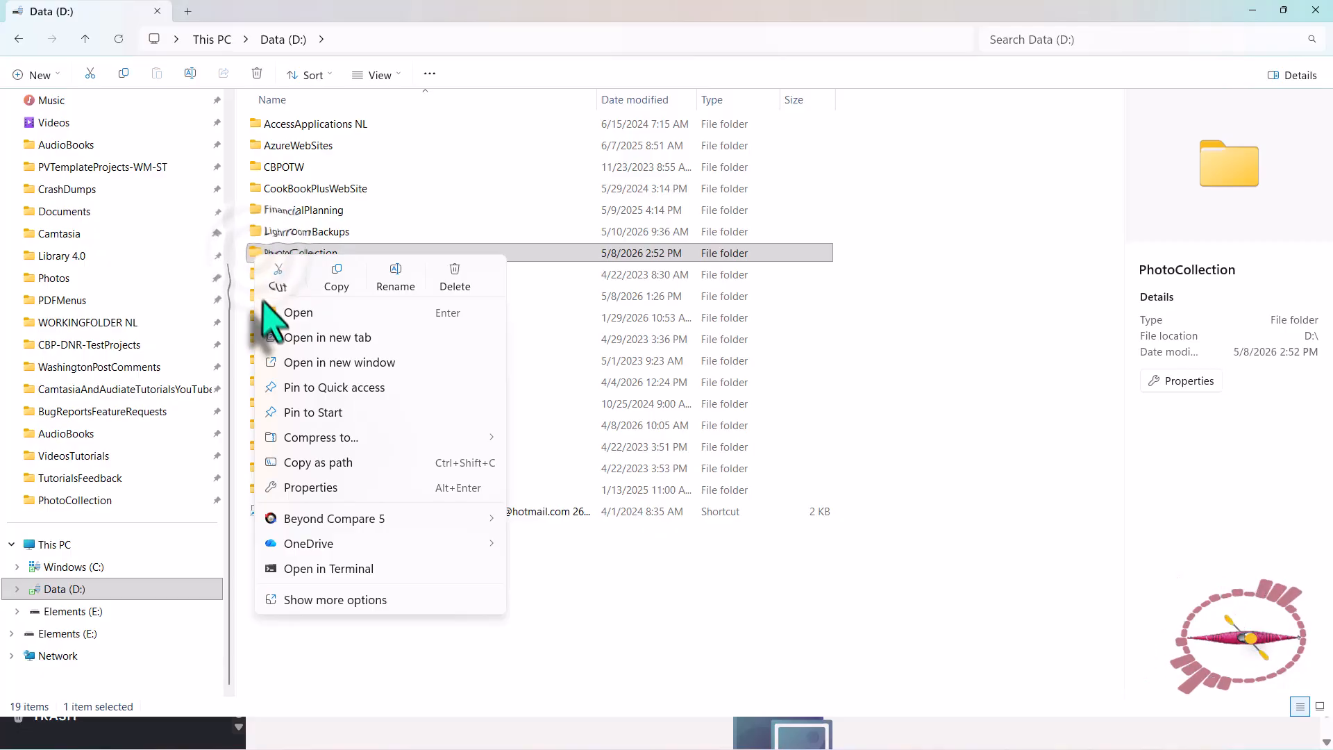
mouse_move(347, 521)
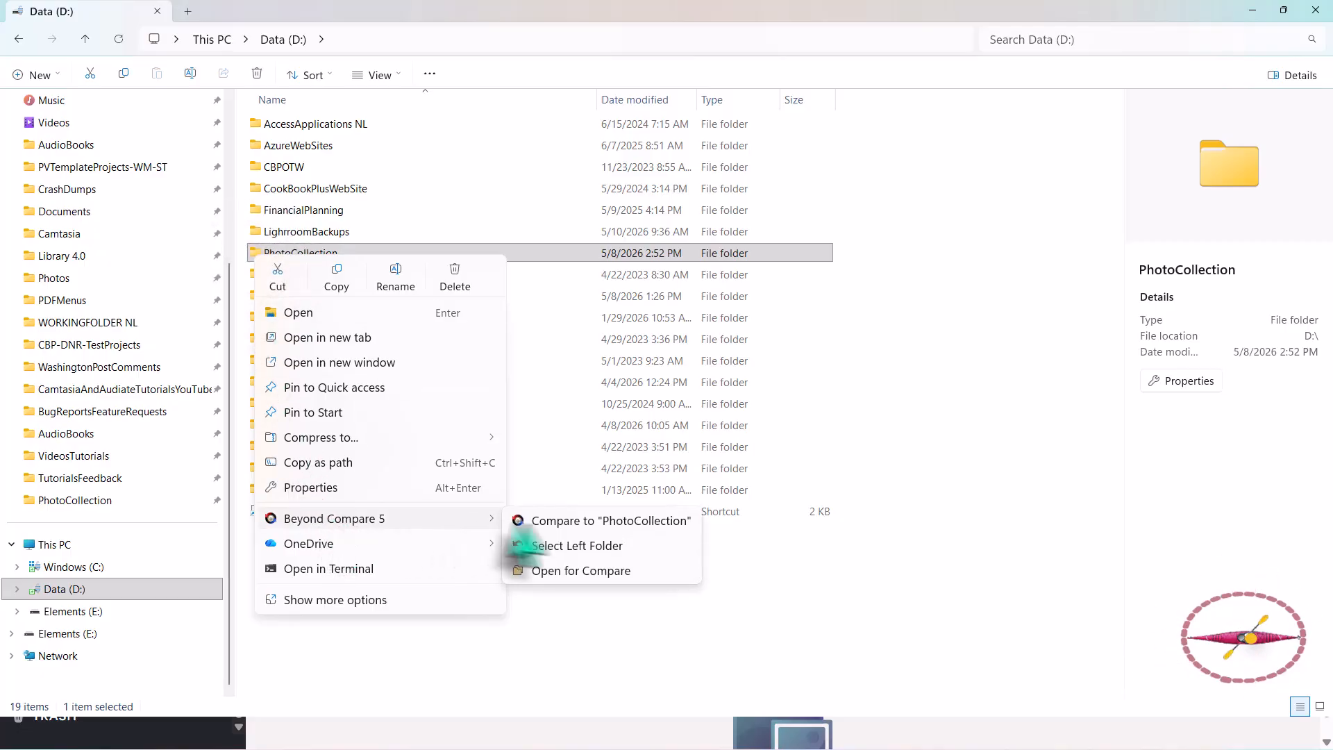
left_click(564, 571)
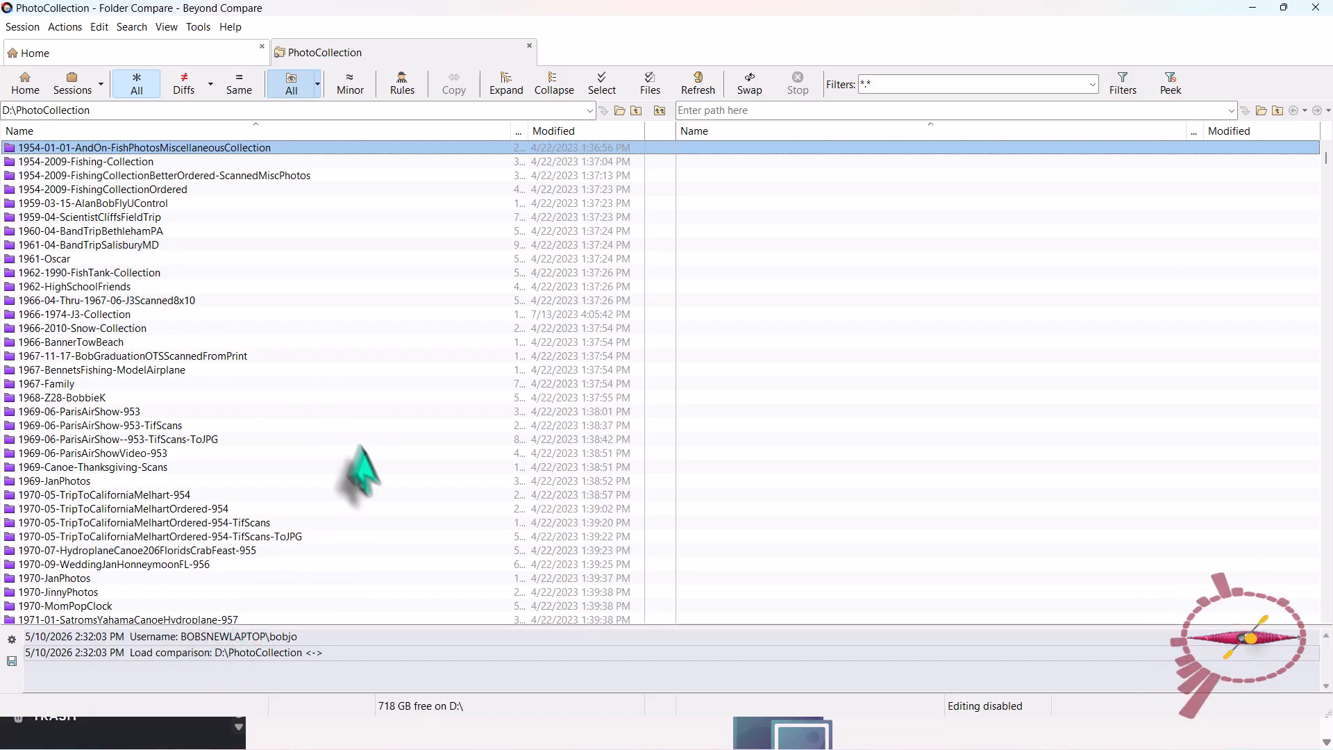
Step: Copy a side-by-side, plain text Folder Compare Report to the clipboard with the Size and Modified columns excluded
left_click(23, 26)
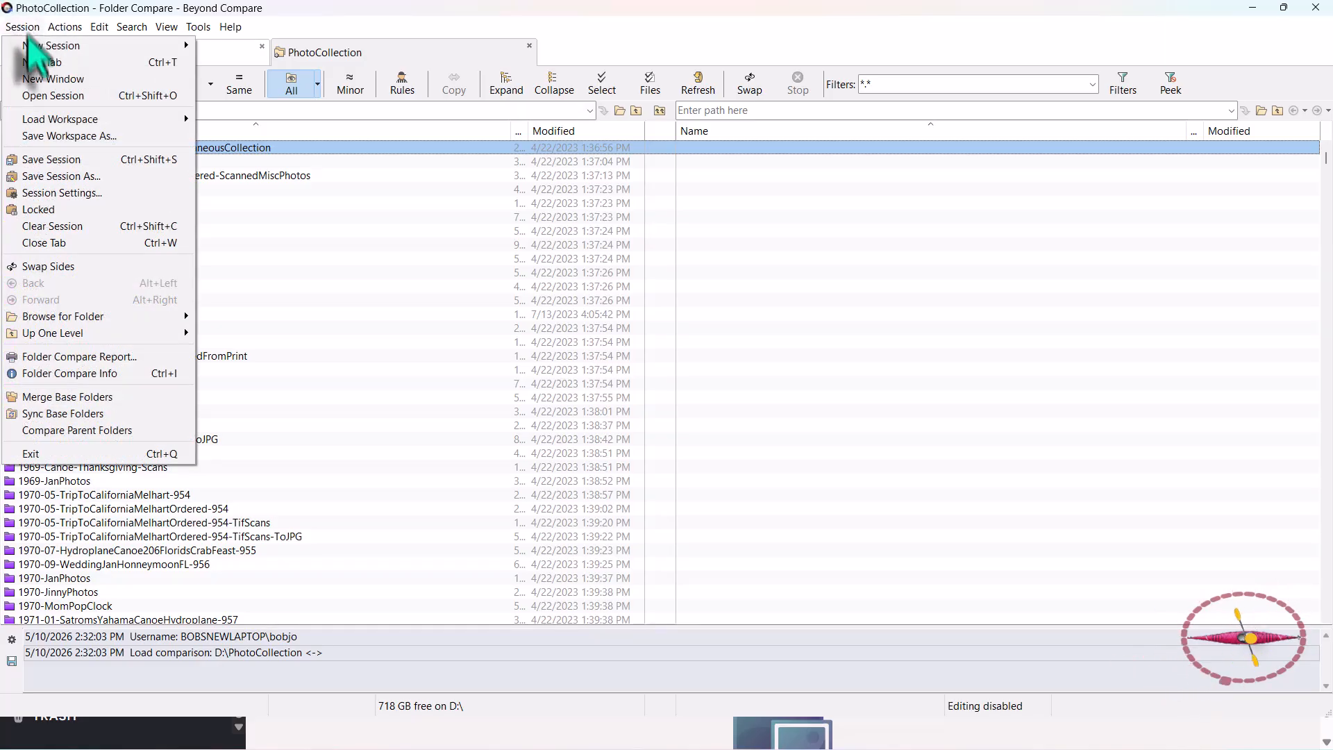
left_click(94, 357)
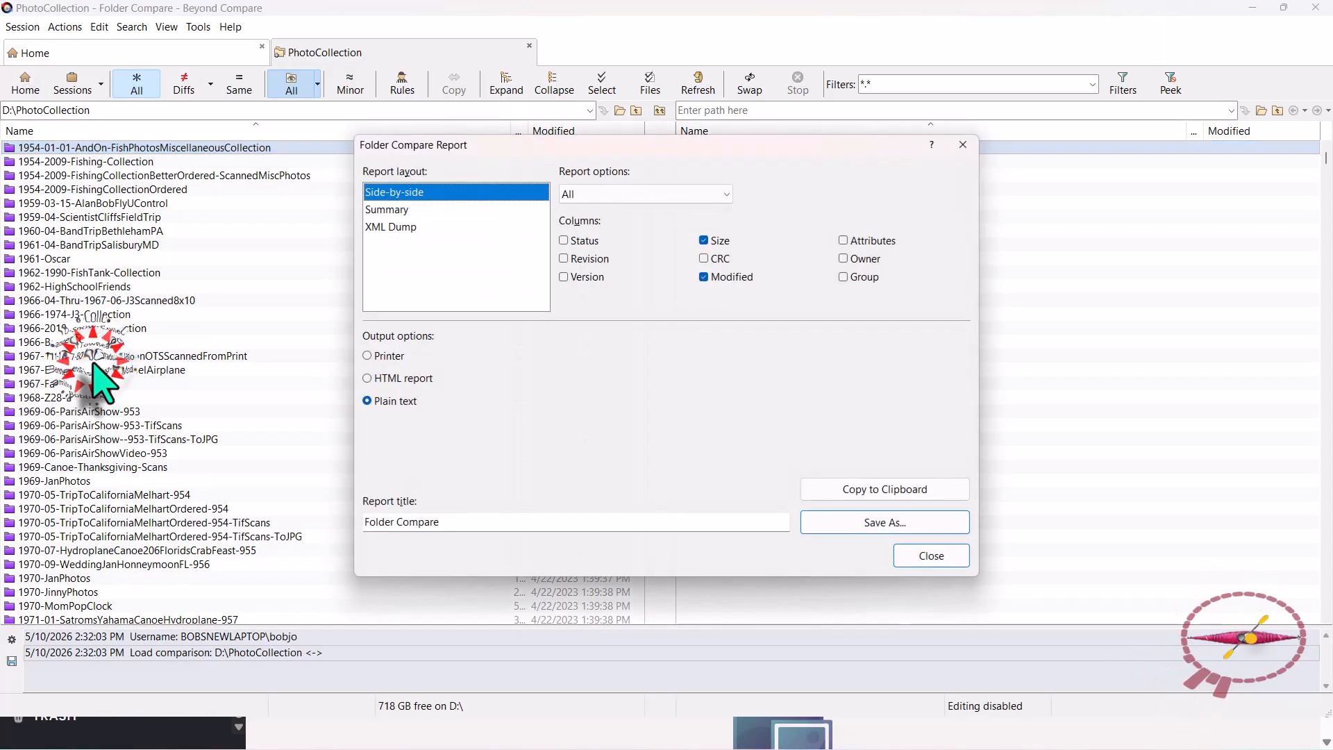
left_click(703, 240)
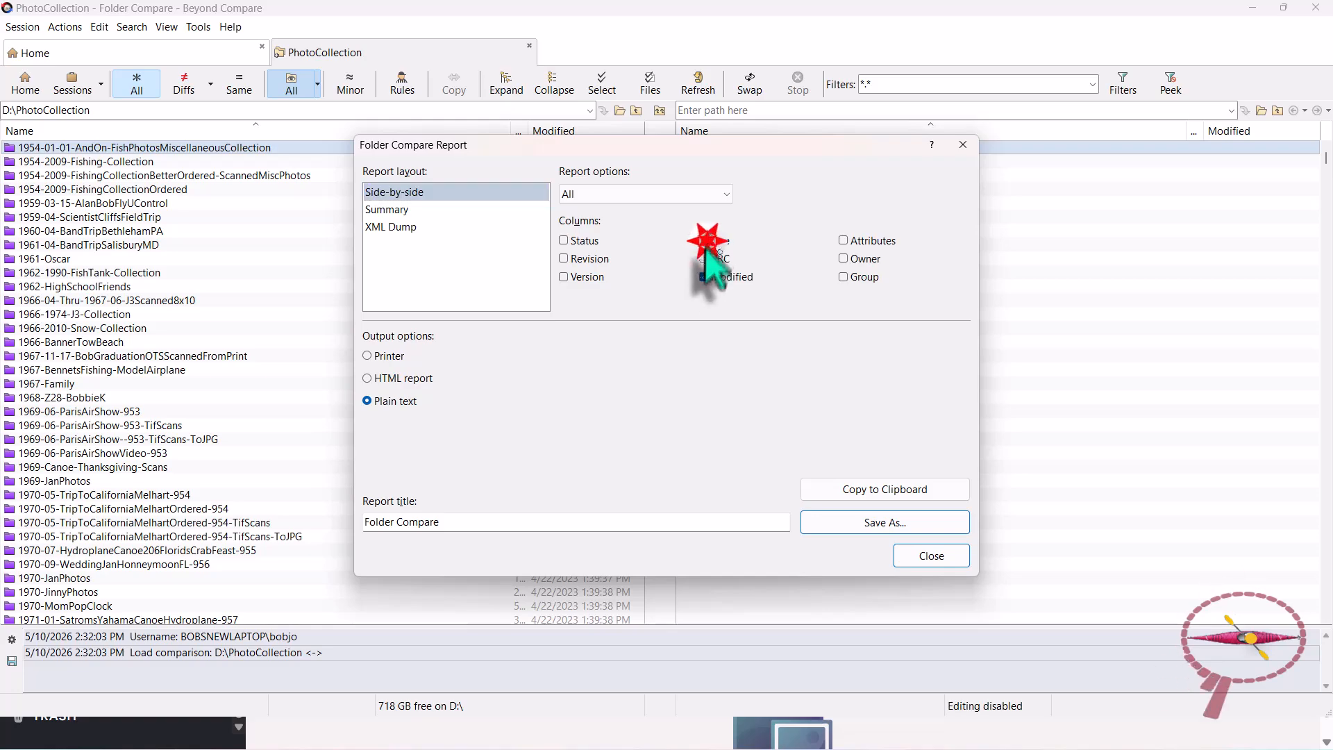
left_click(703, 276)
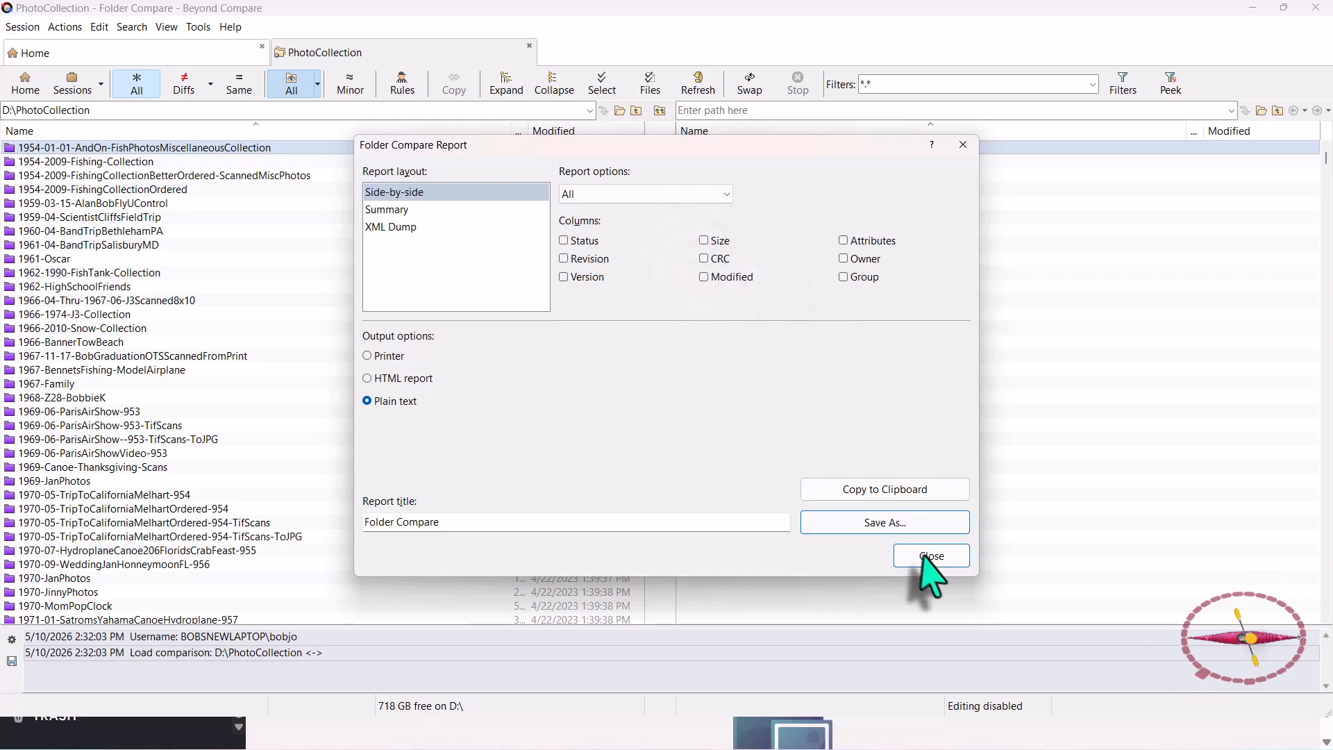
left_click(902, 493)
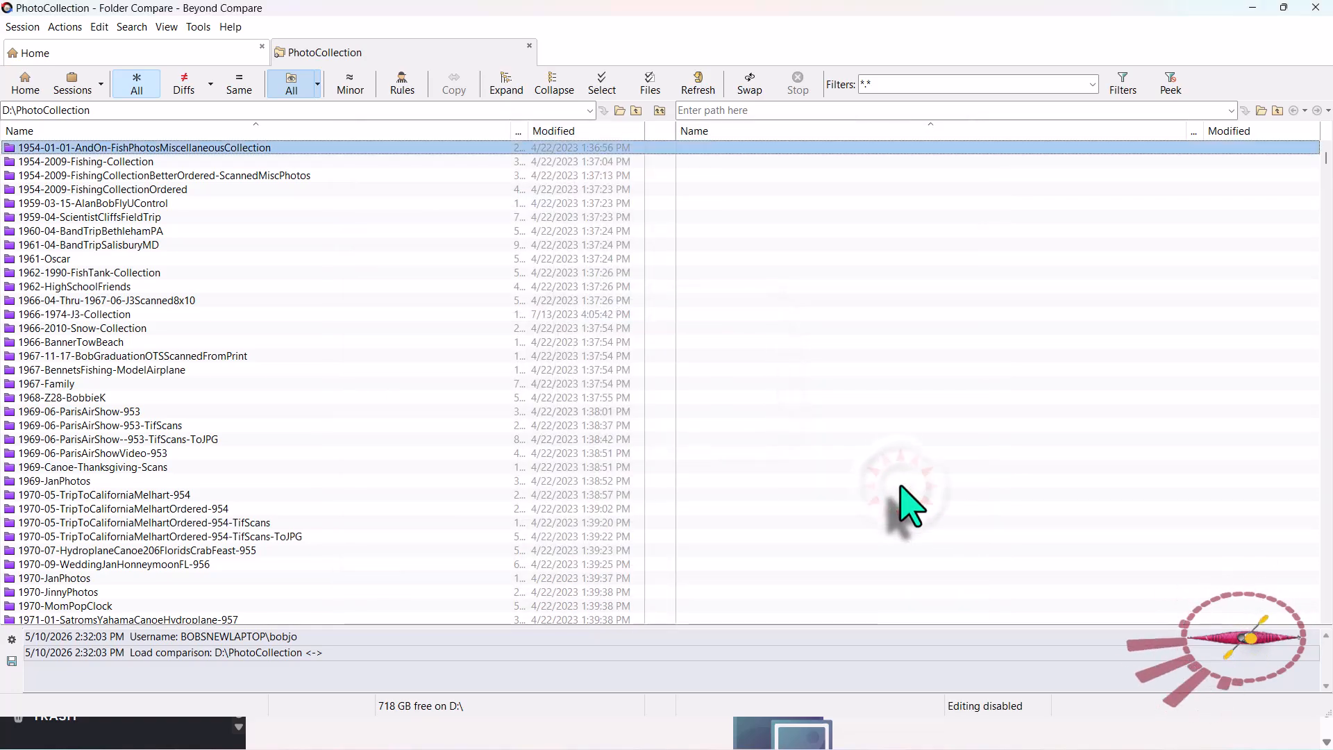
Step: Switch to Notepad++ and paste the folder report into a new document
key("alt+Tab")
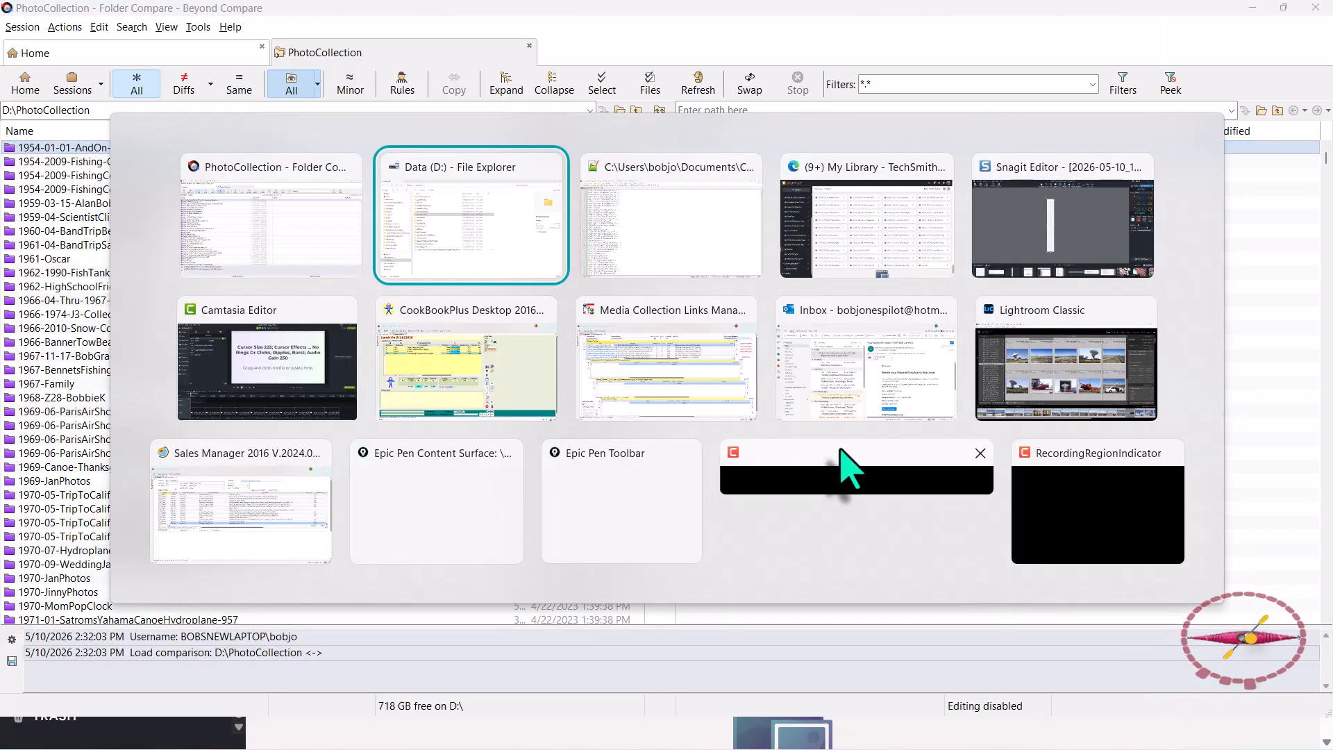
key("alt+Tab")
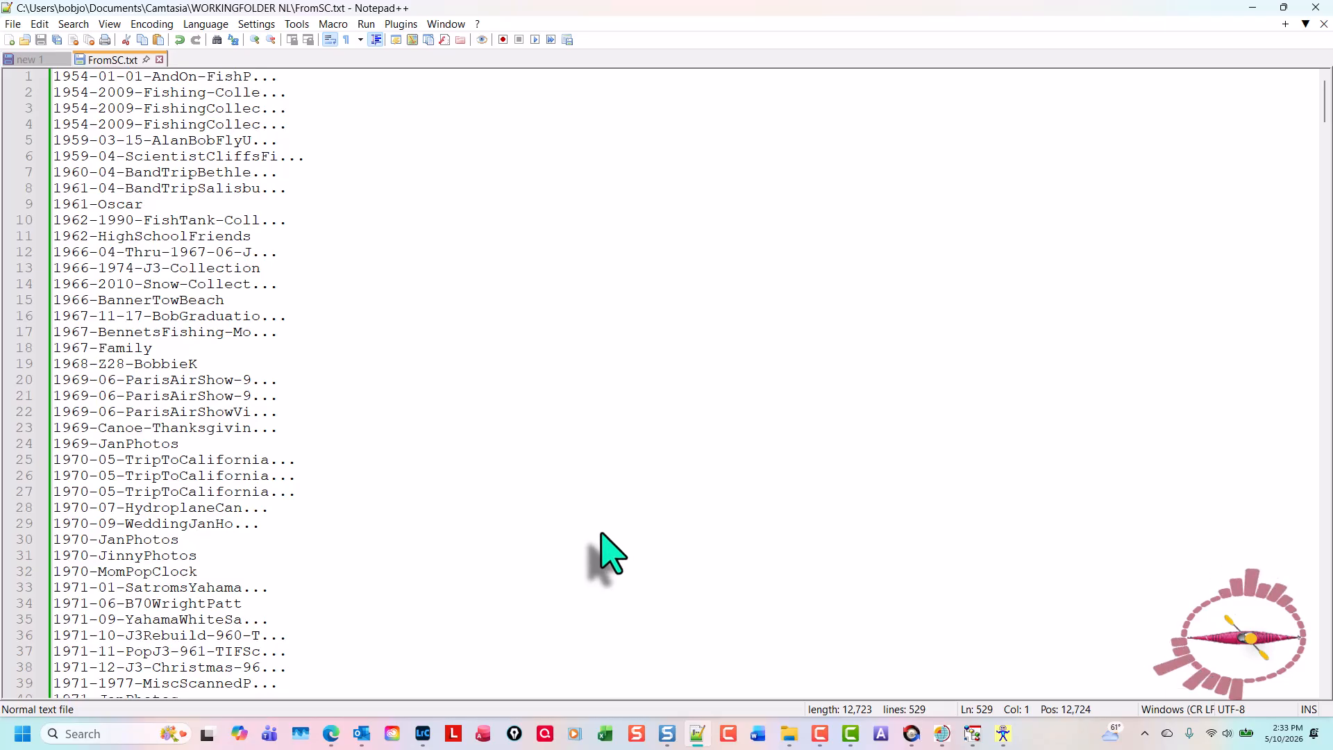
double_click(220, 59)
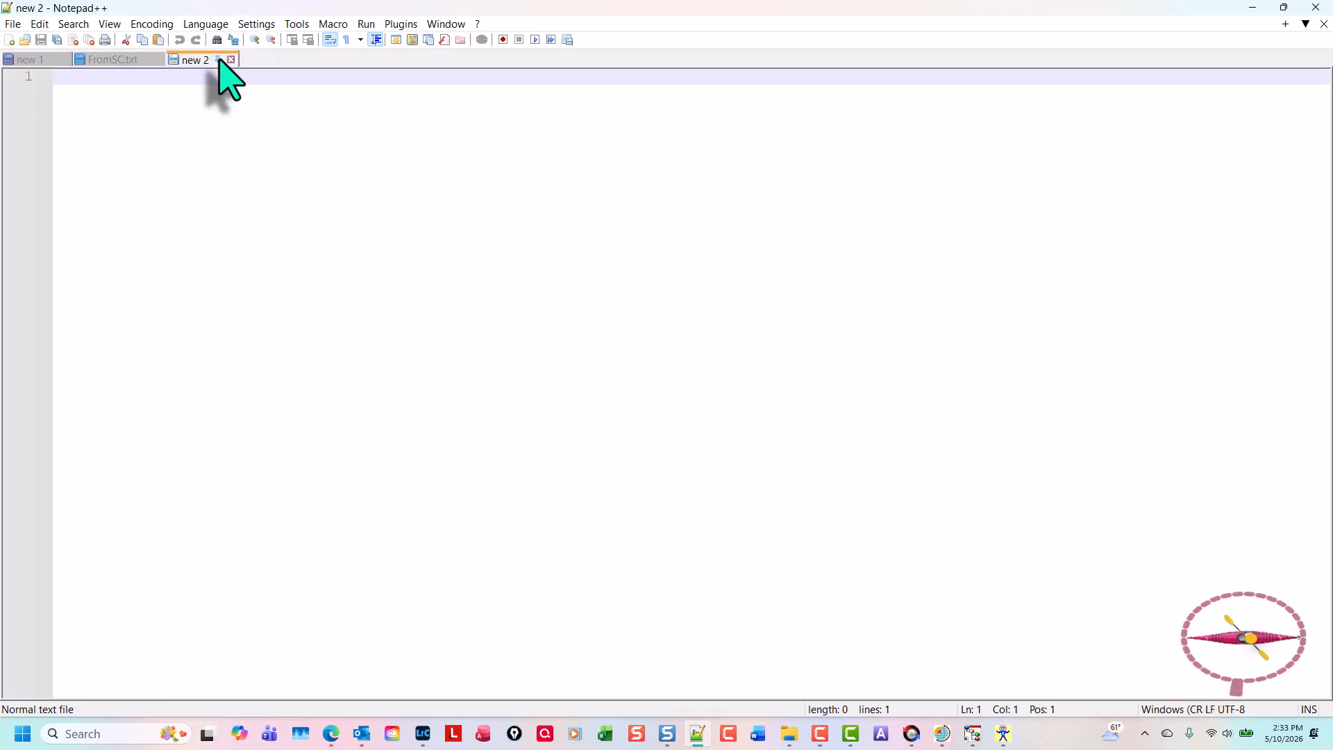
key("ctrl+v")
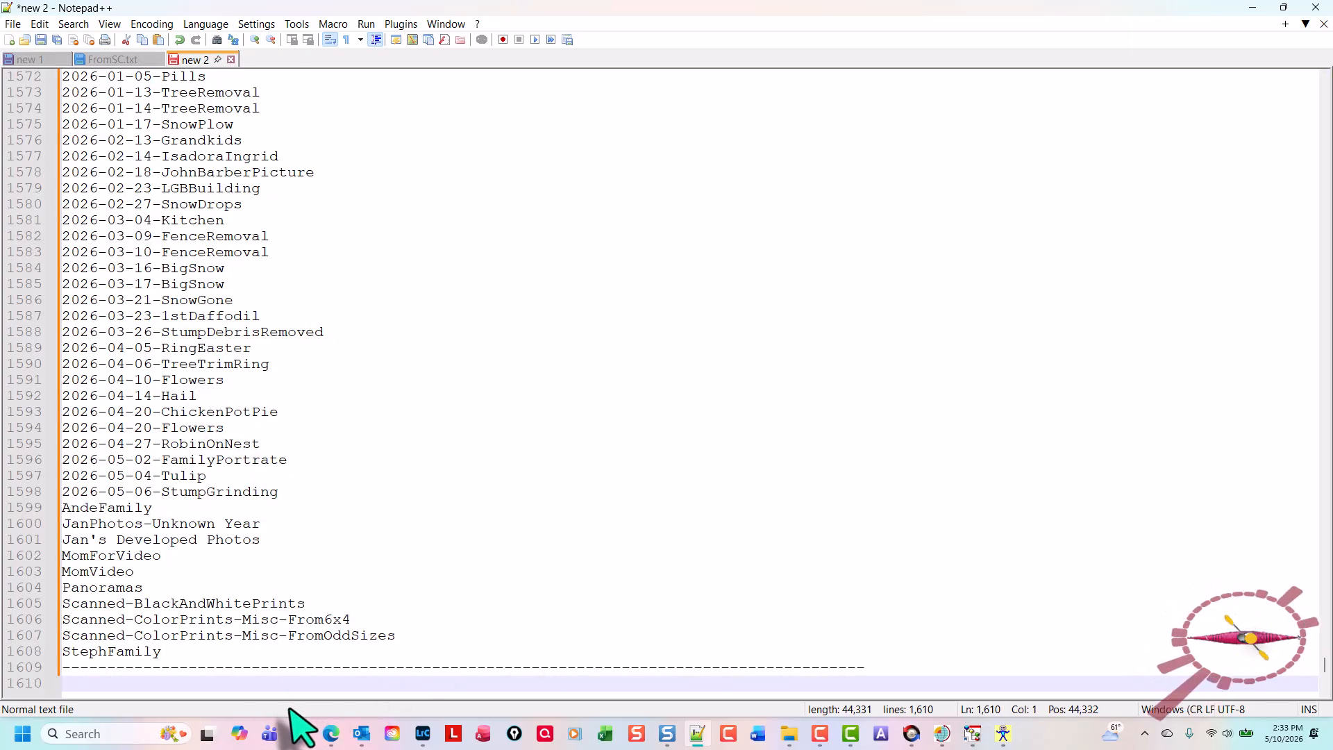
Step: Delete the undated folder names from AndeFamily through StephFamily and the closing dashed line at the end of the report
key("shift+Up")
key("shift+Up")
key("shift+Up")
key("shift+Up")
key("shift+Up")
key("shift+Up")
key("shift+Up")
key("shift+Up")
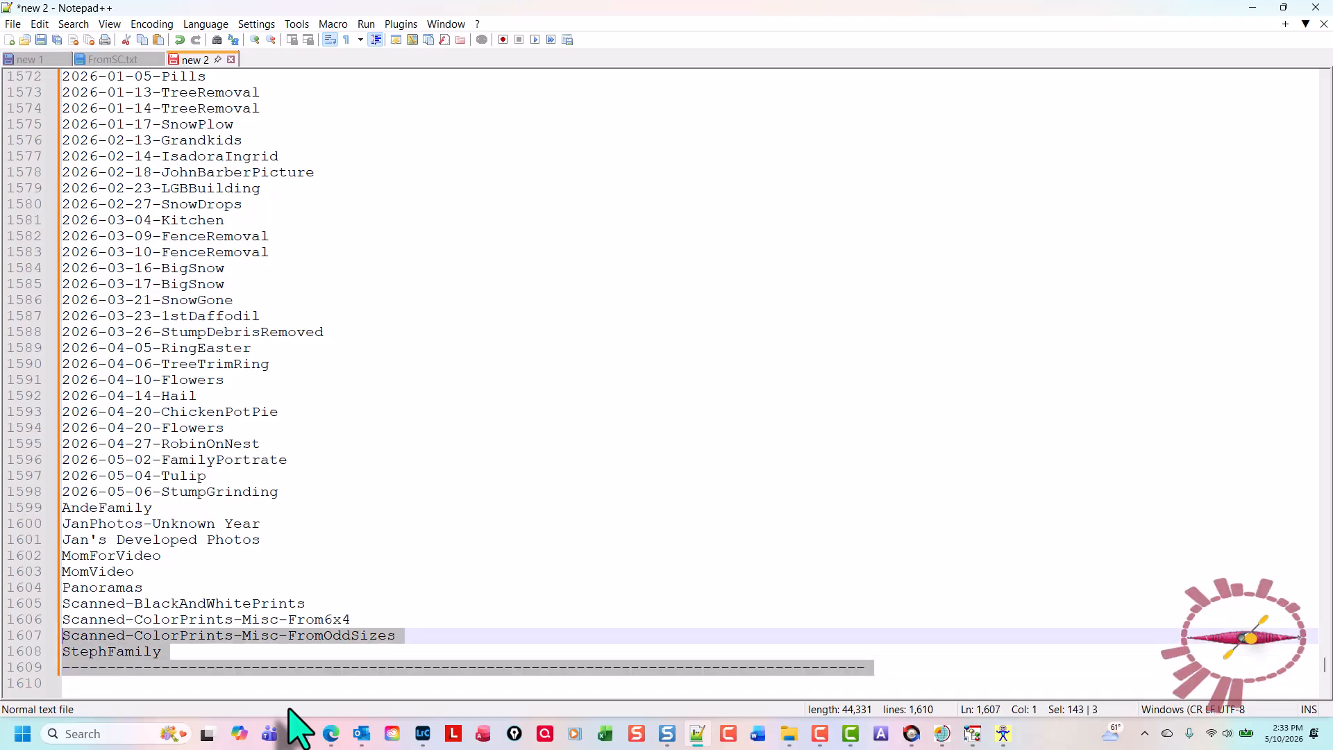
key("shift+Up")
key("shift+Up")
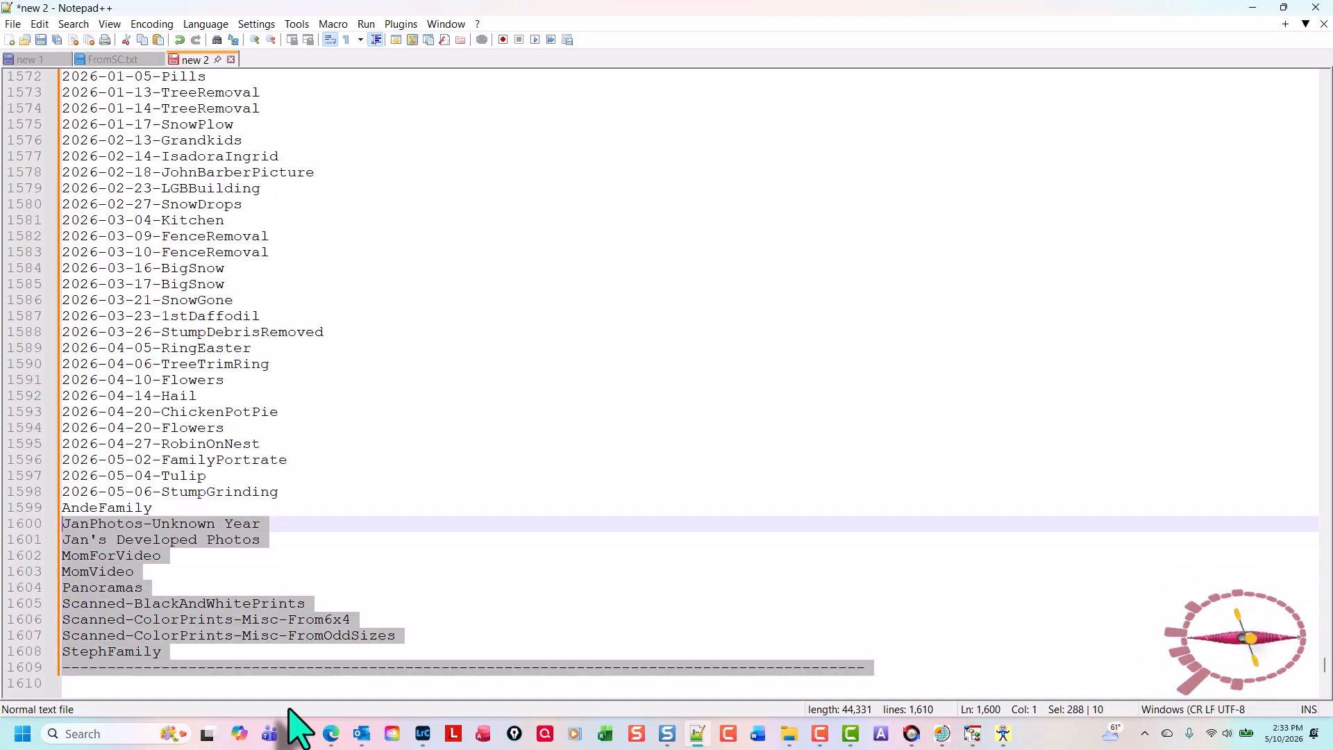
key("Delete")
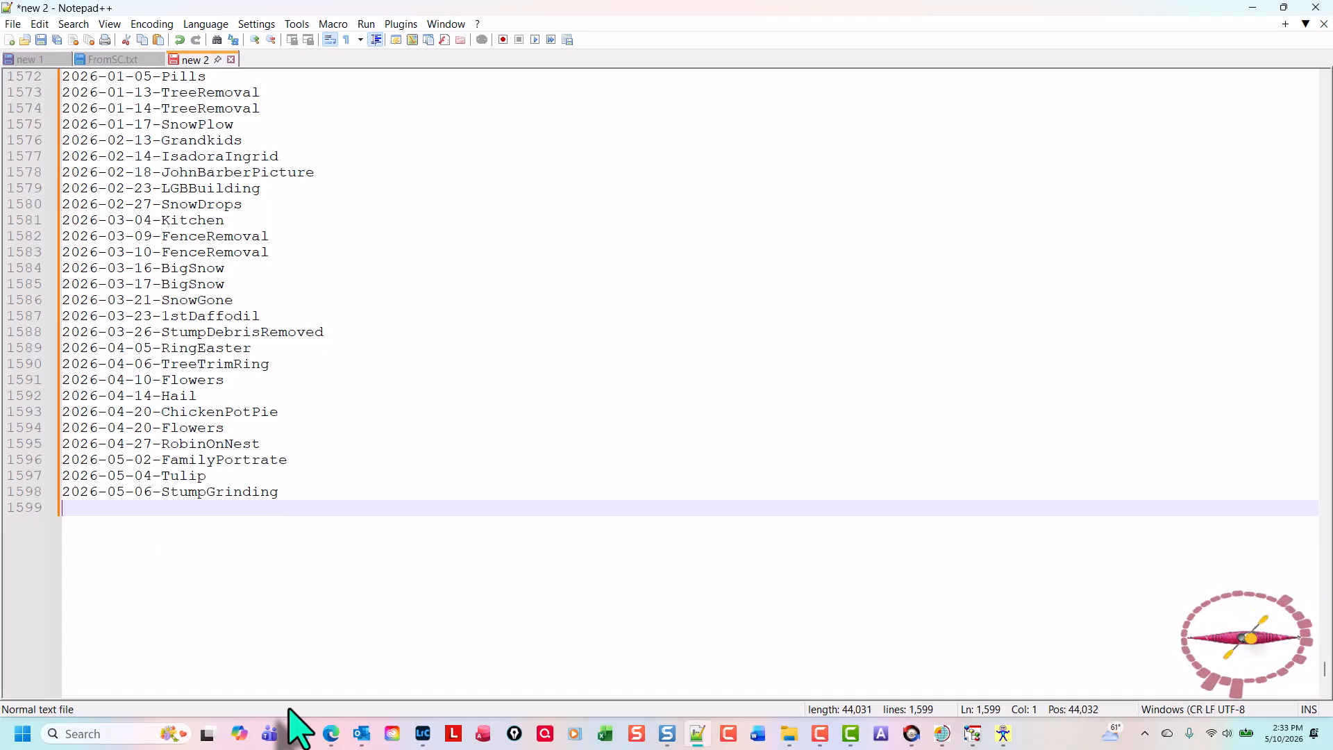
Step: Delete the report header above the first dated folder name, from the Folder Compare title through the dashed line
key("ctrl+Home")
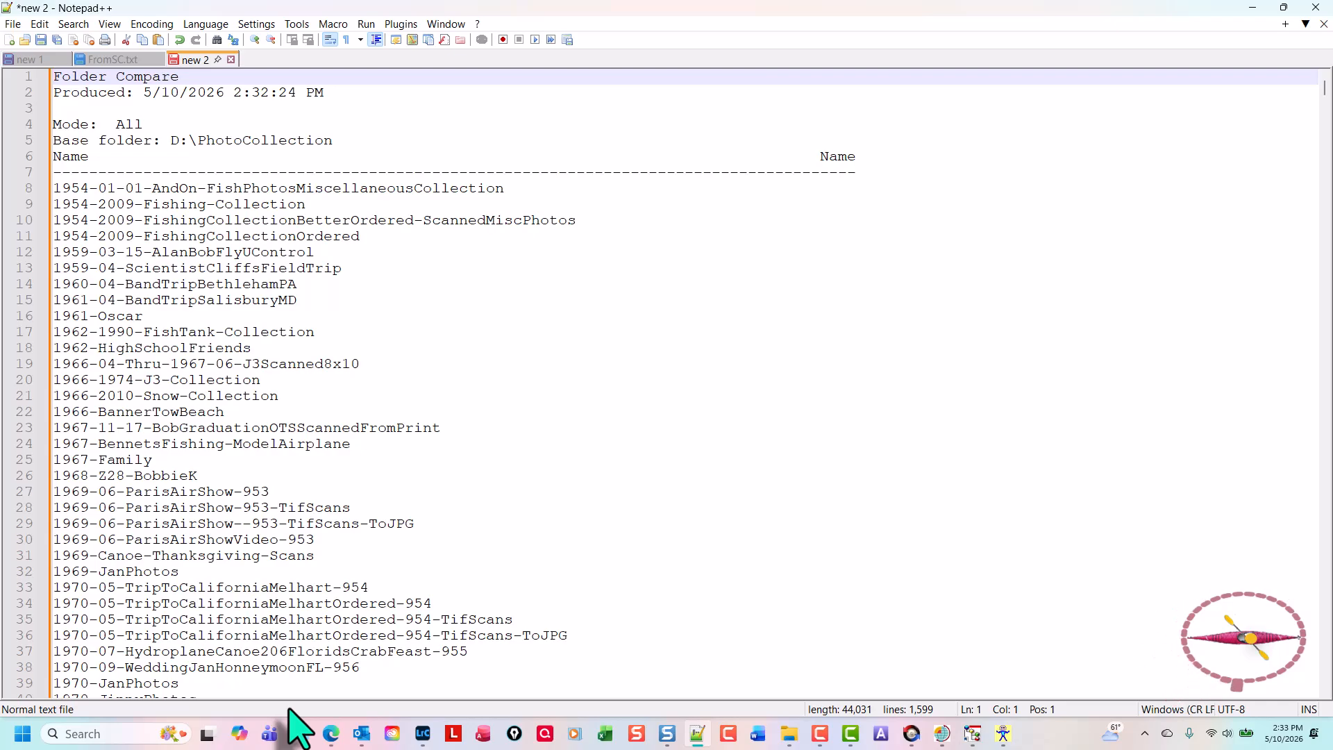
key("shift+Down")
key("shift+Down")
key("shift+Down")
key("shift+Down")
key("shift+Down")
key("shift+Down")
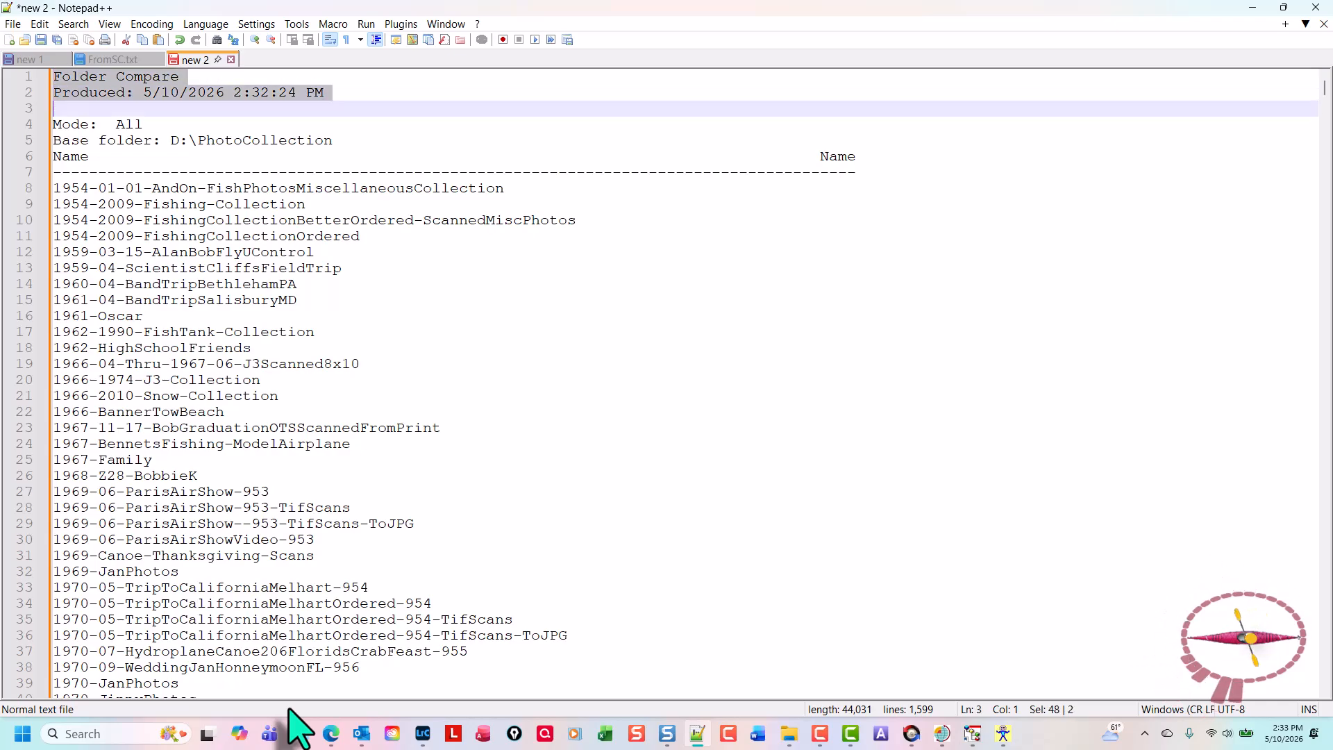
key("shift+Down")
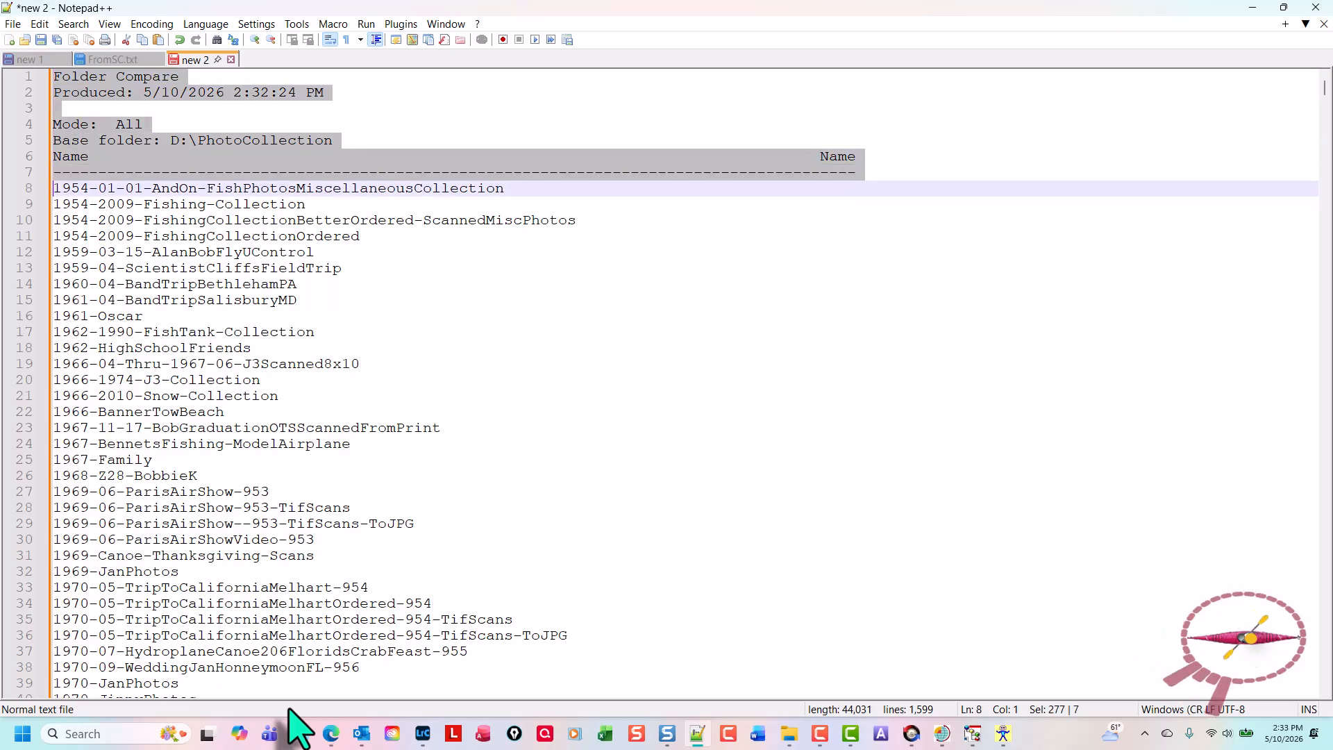
key("Delete")
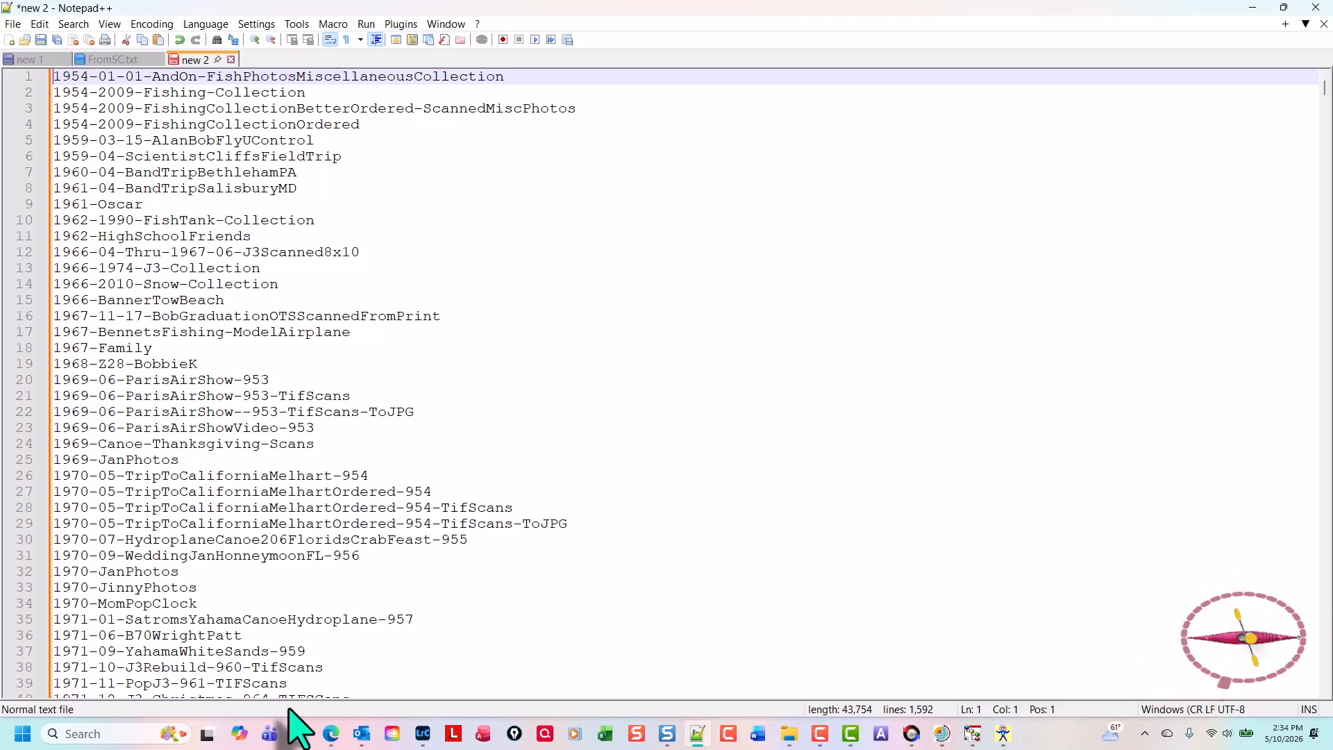
Step: Save the cleaned list as FromExplorer.txt in WORKINGFOLDER NL, replacing the existing file
key("ctrl+s")
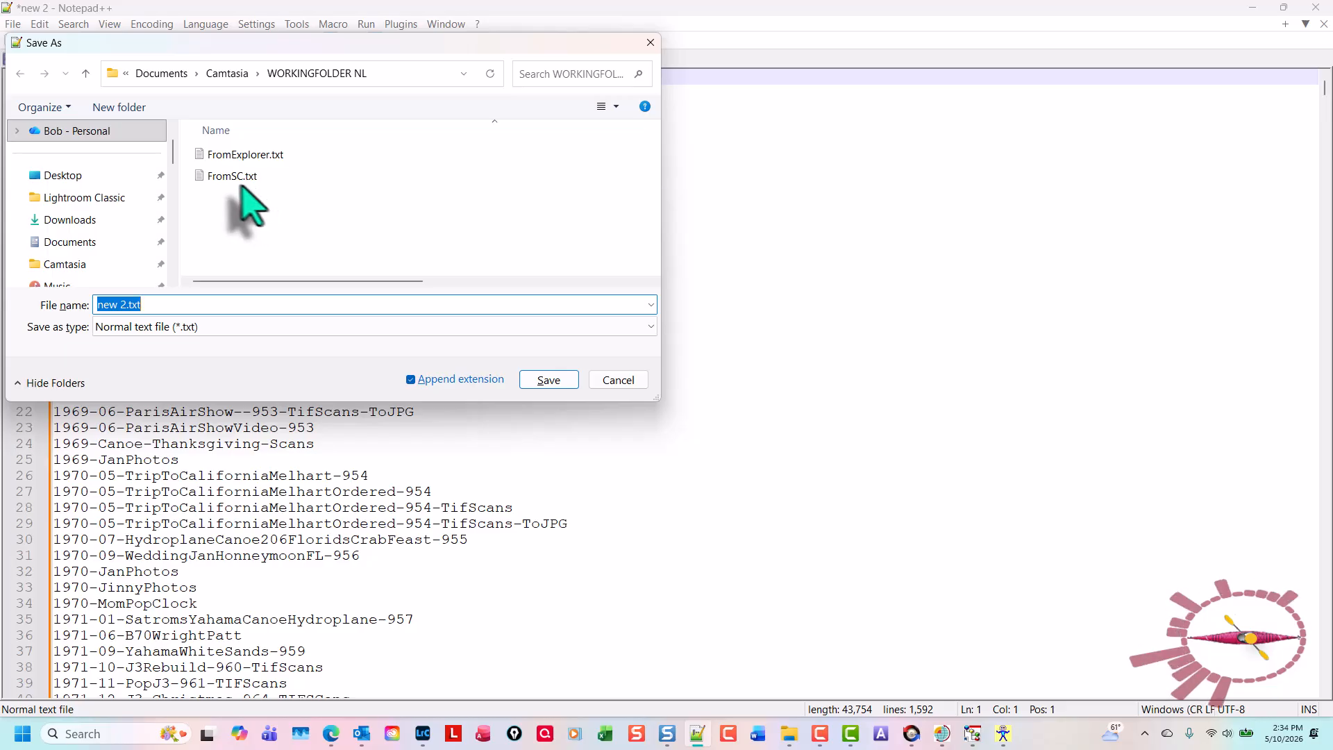
left_click(257, 154)
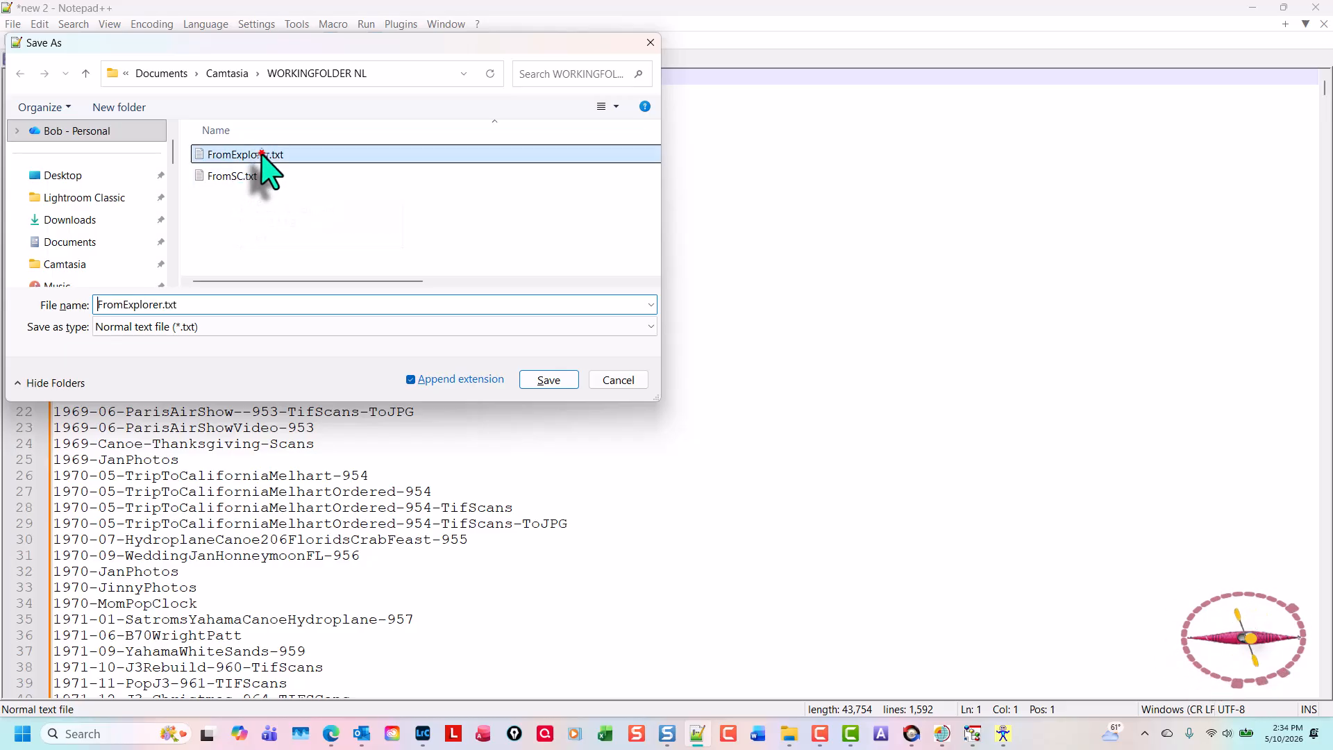
left_click(548, 380)
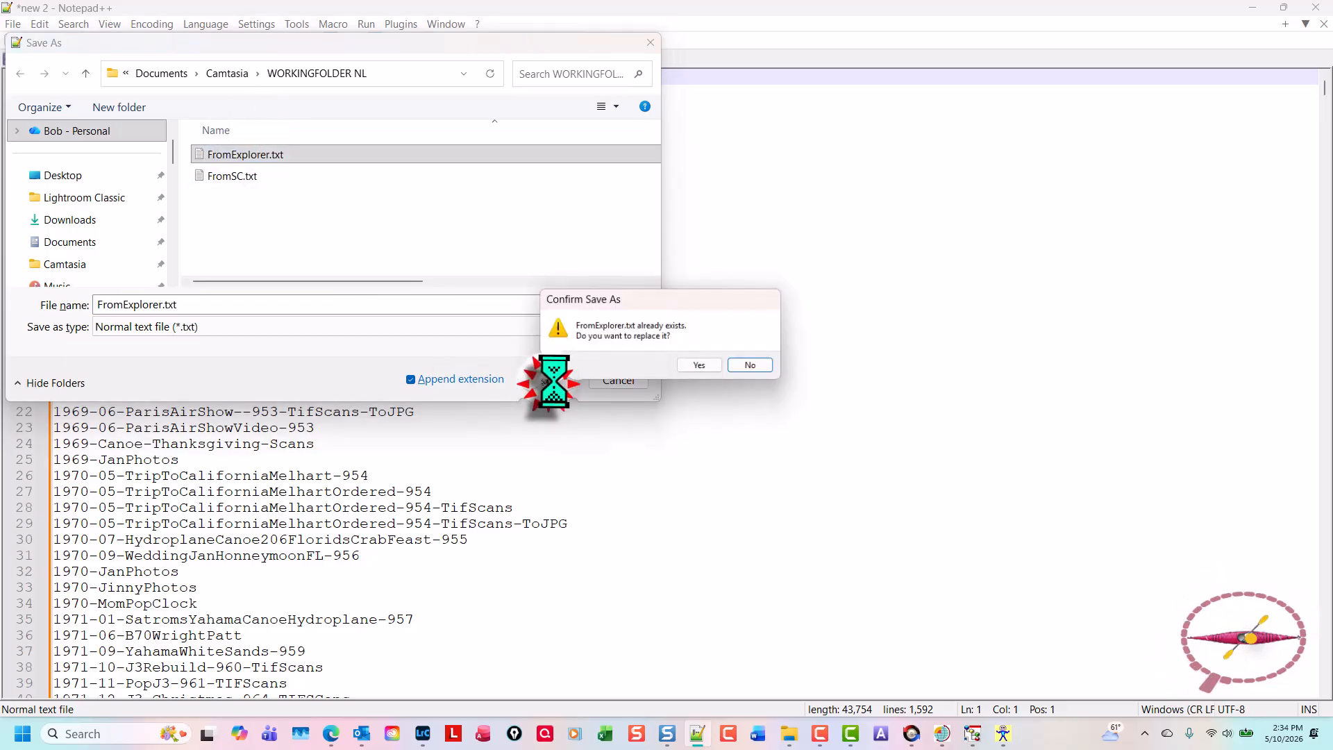
left_click(698, 365)
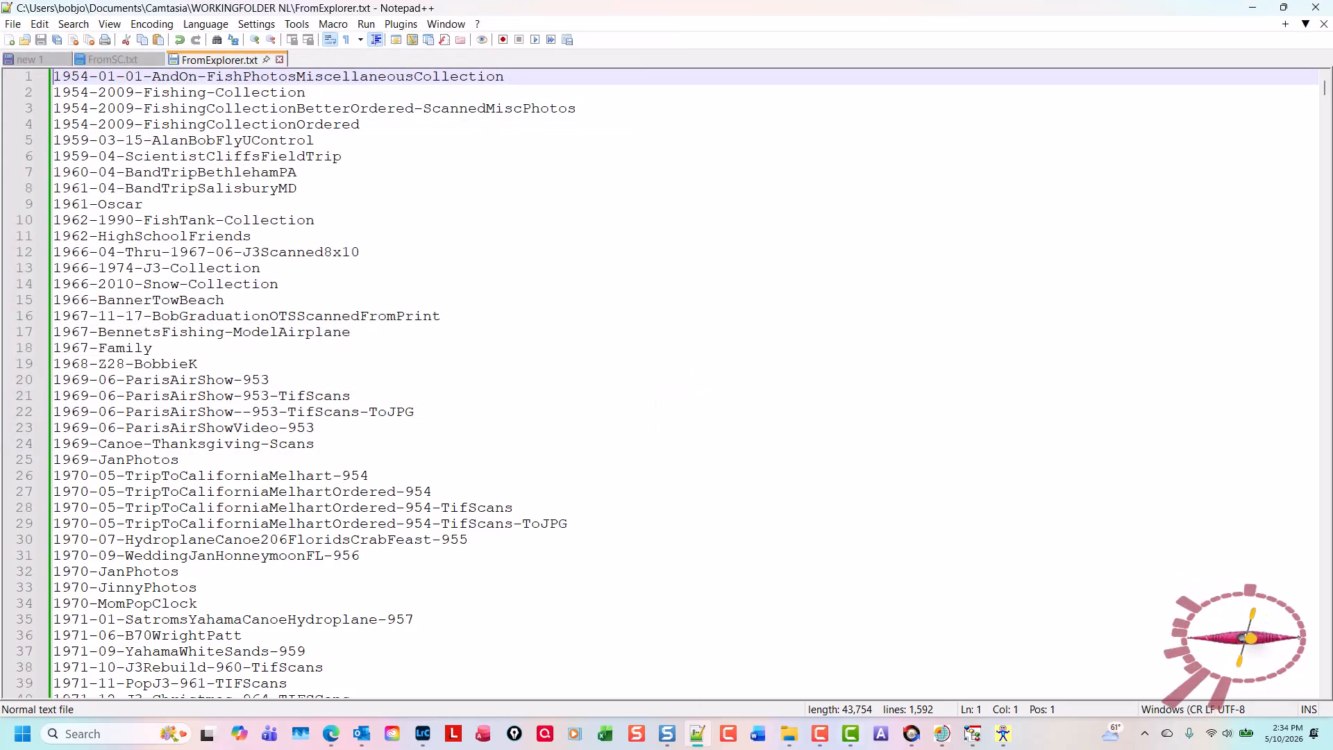
Step: Switch to File Explorer, open WORKINGFOLDER NL and set FromExplorer.txt as the left file for compare
left_click(783, 740)
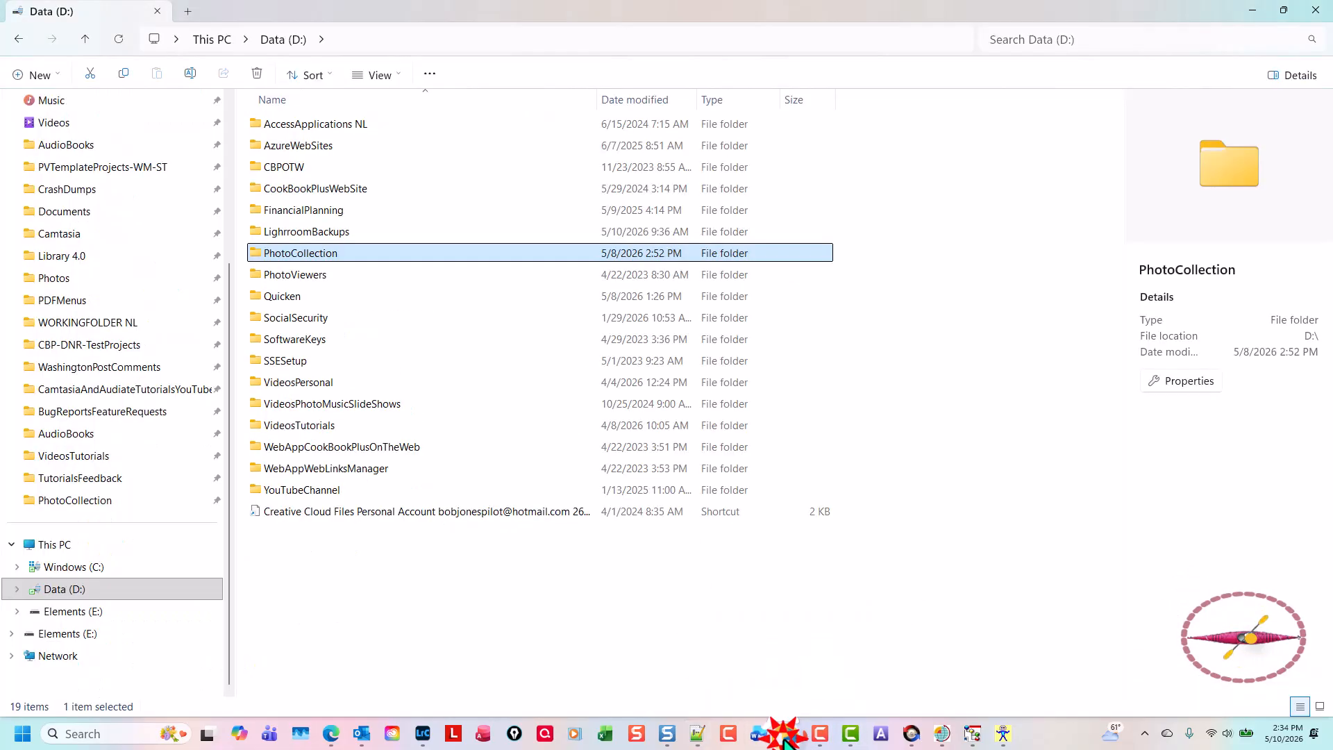
left_click(63, 322)
left_click(263, 146)
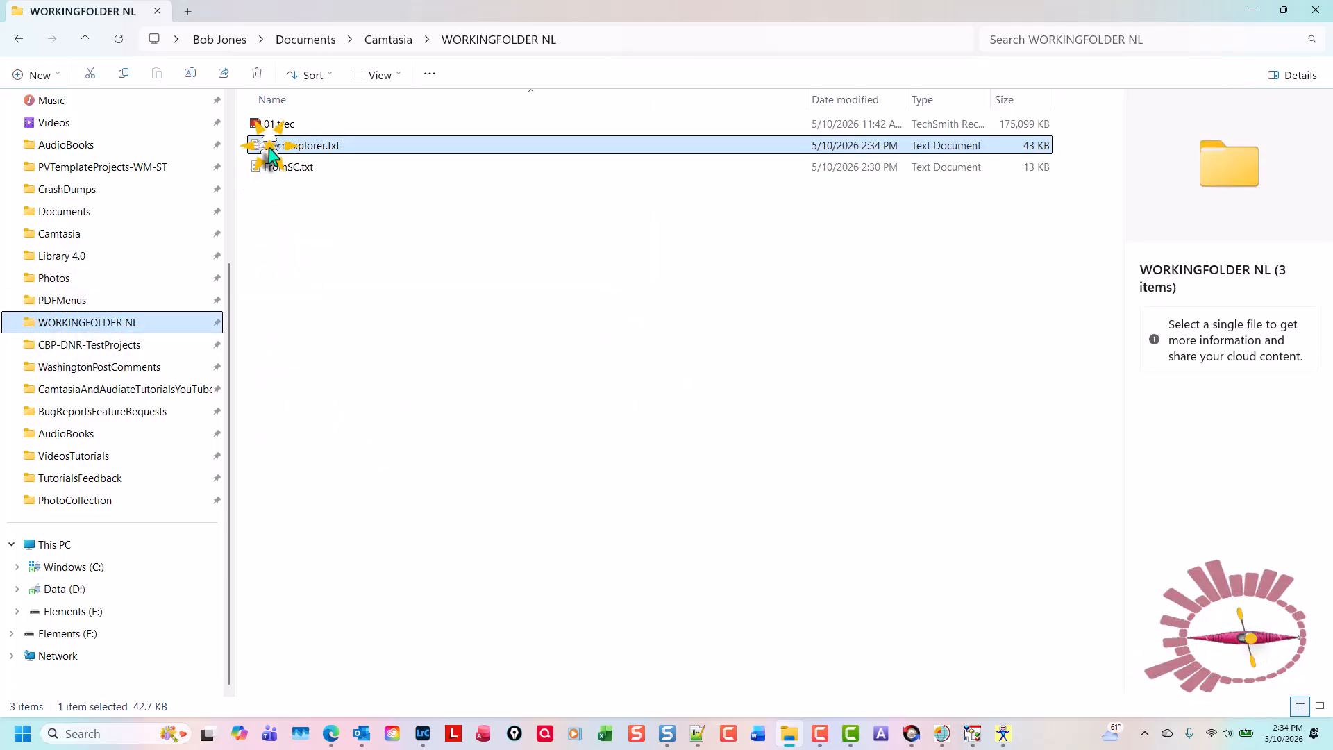
right_click(270, 148)
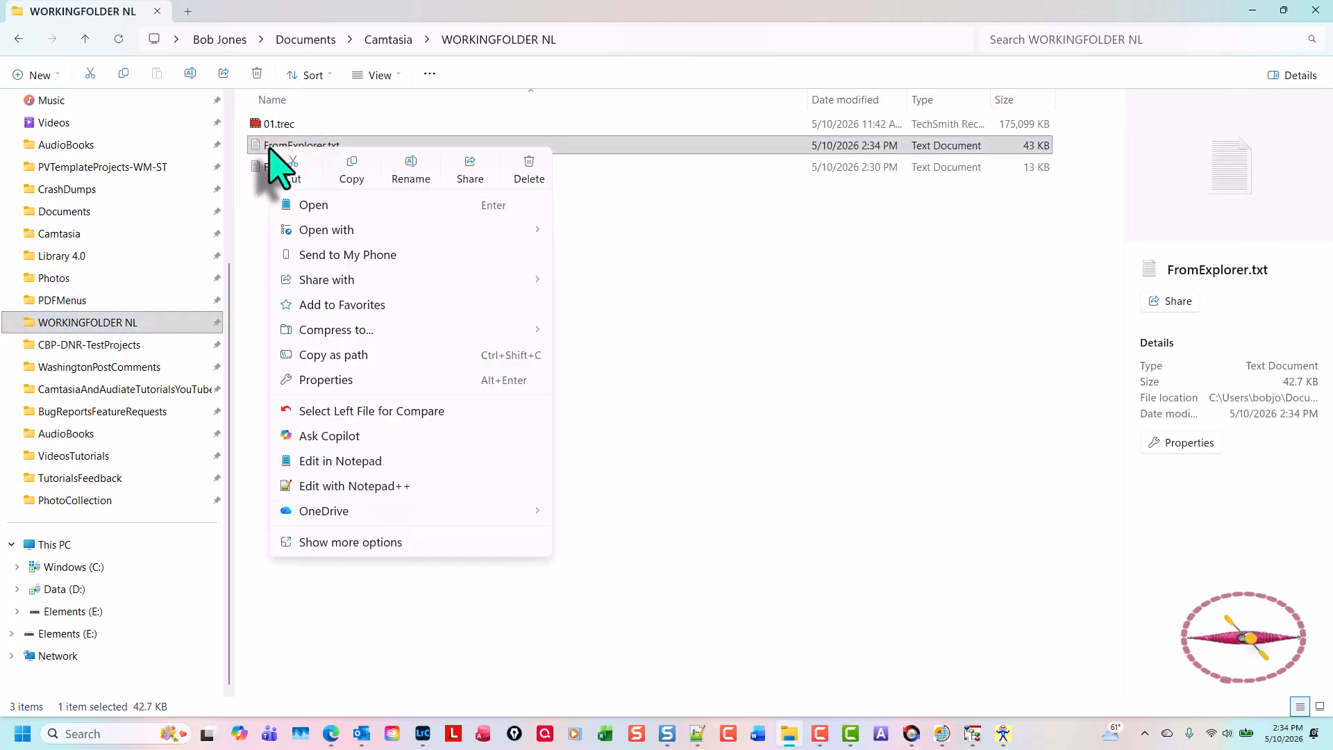
left_click(405, 410)
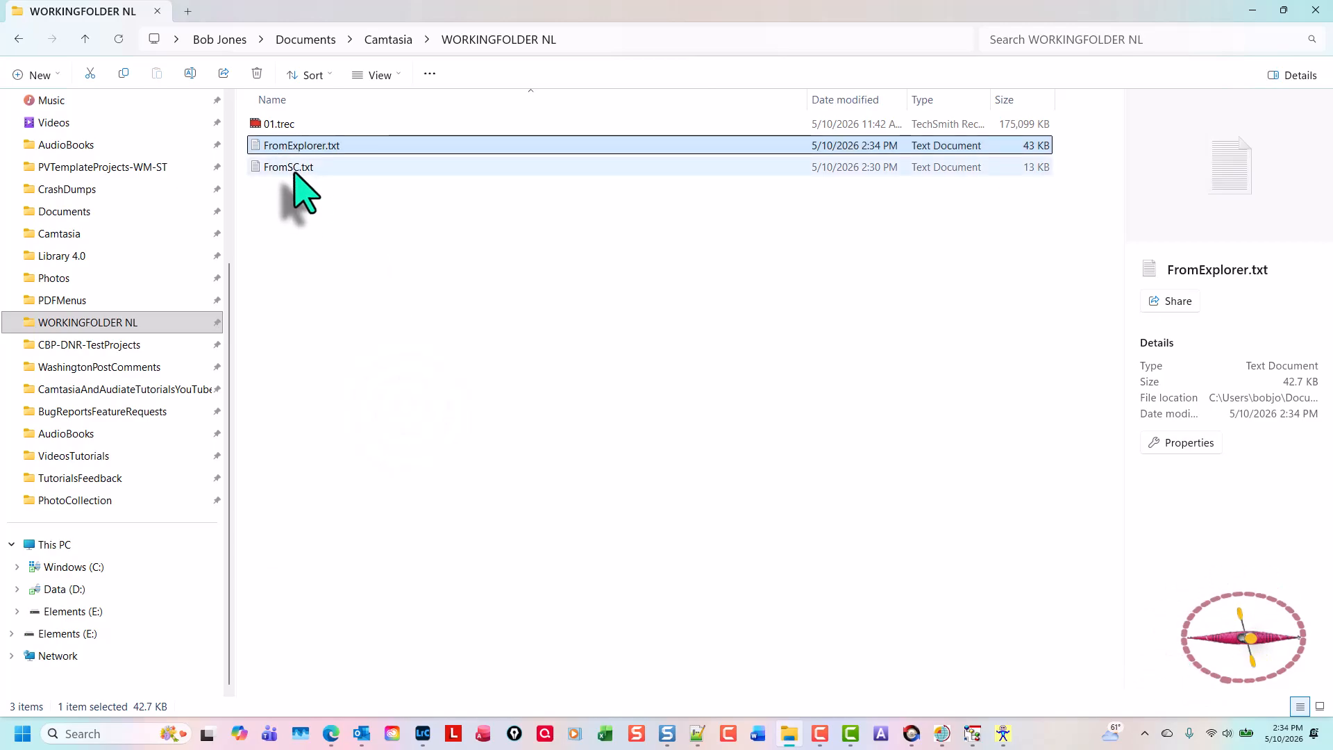
Step: Compare FromSC.txt to FromExplorer.txt in Beyond Compare 5
right_click(294, 171)
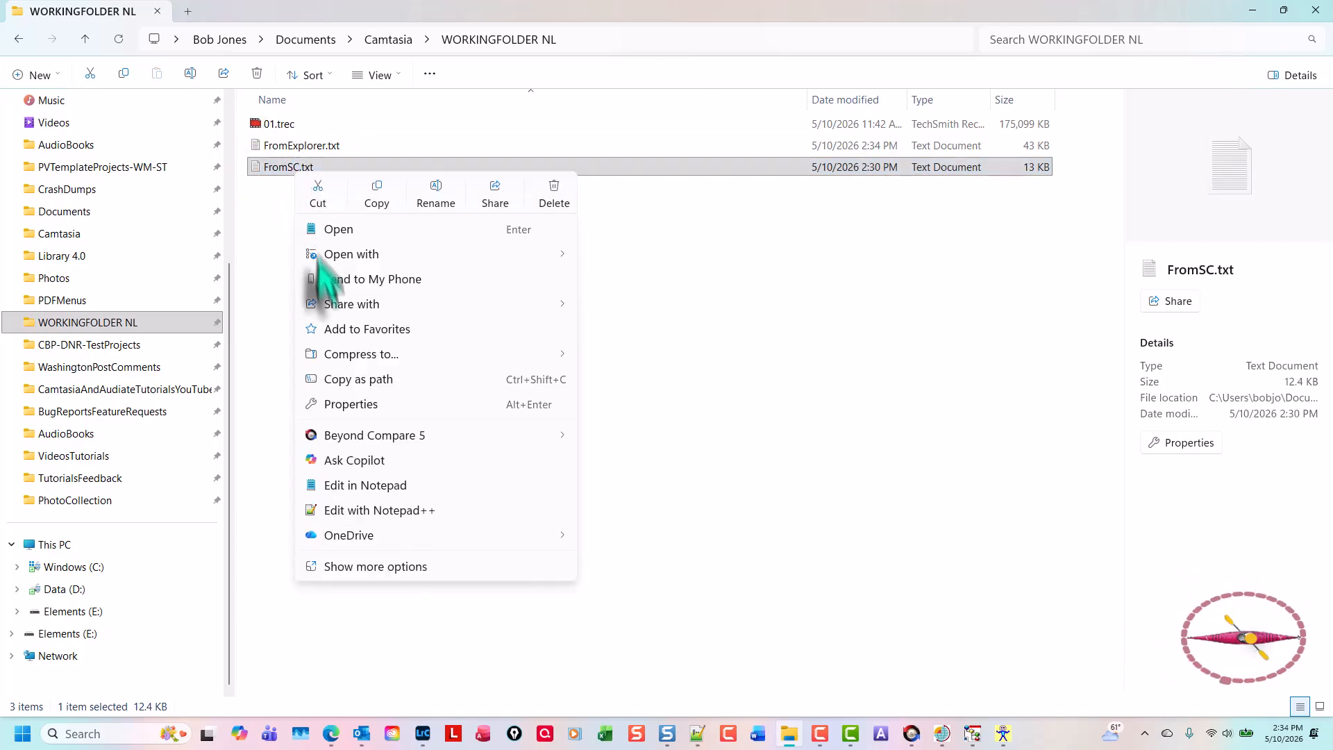
mouse_move(375, 439)
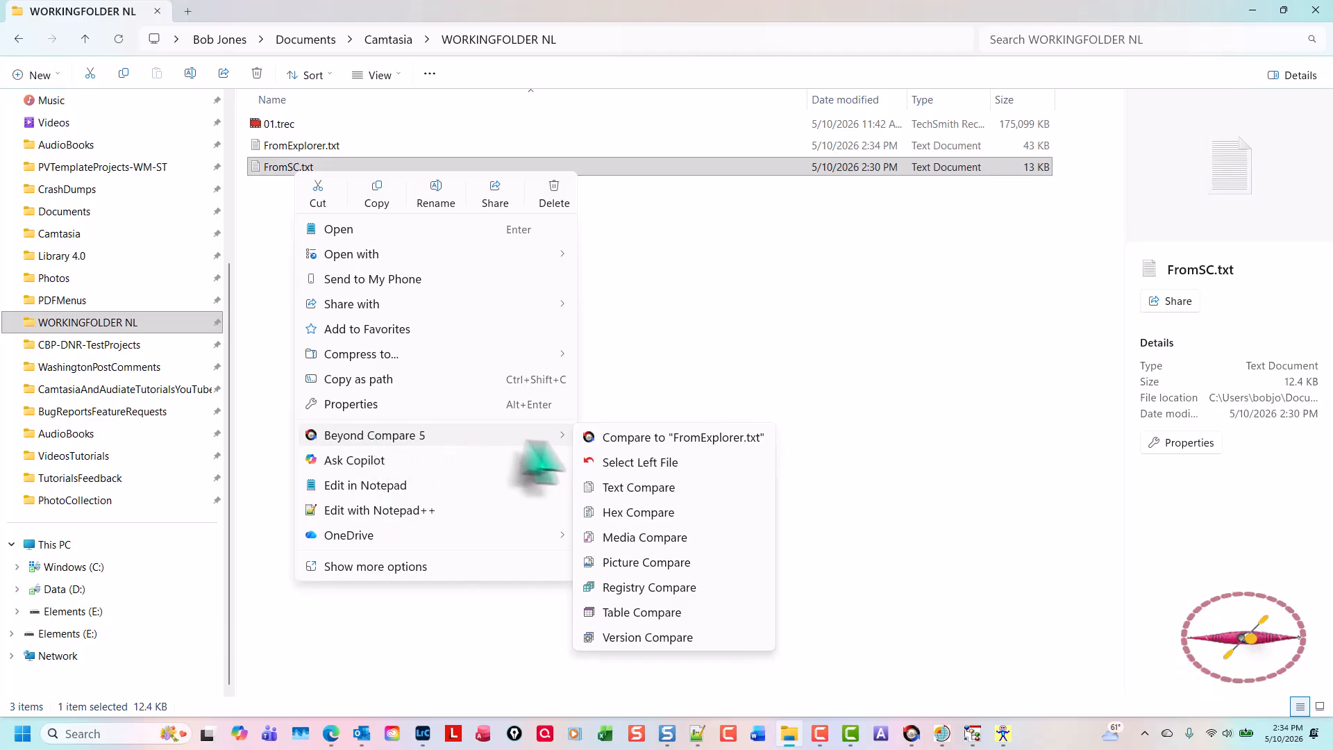
left_click(653, 438)
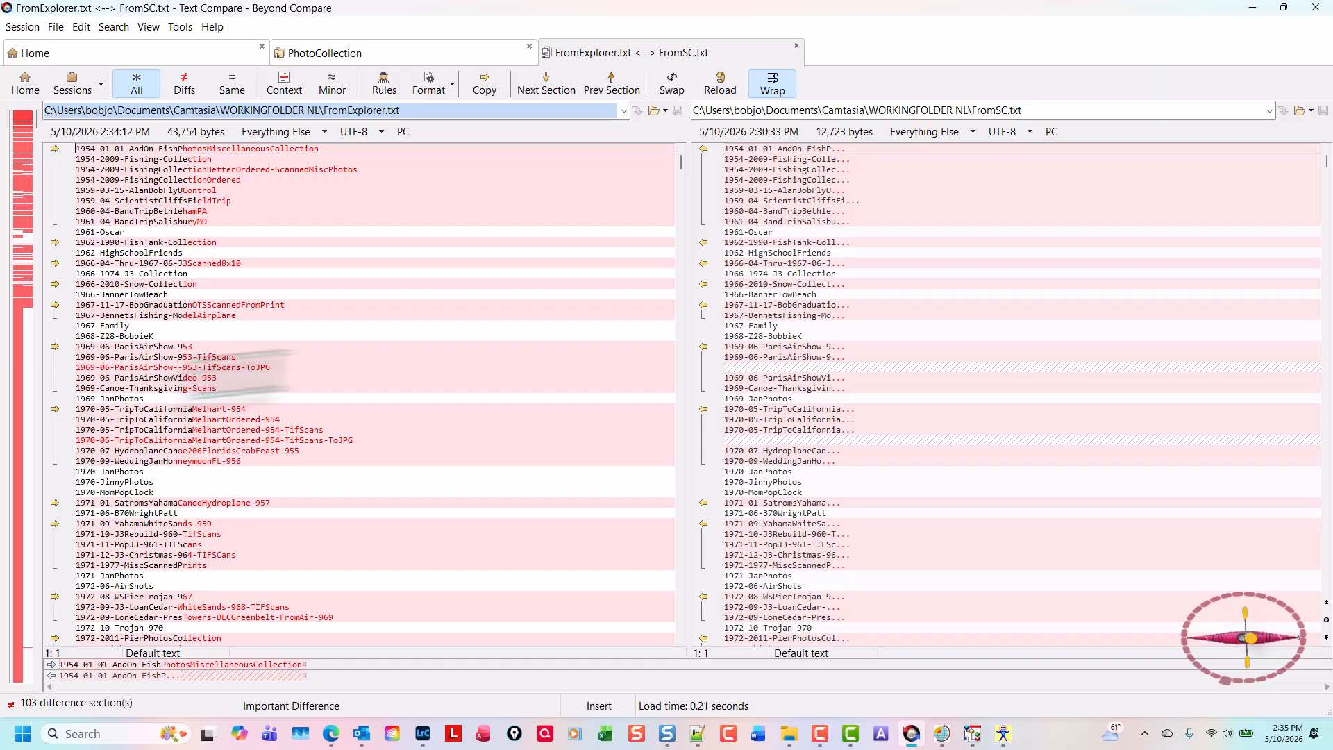
Step: Examine the unmatched 1969 to 1978 folder names, including the ParisAirShow, TripToCalifornia and HawaiiVacation TifScans-ToJPG entries
left_click(286, 366)
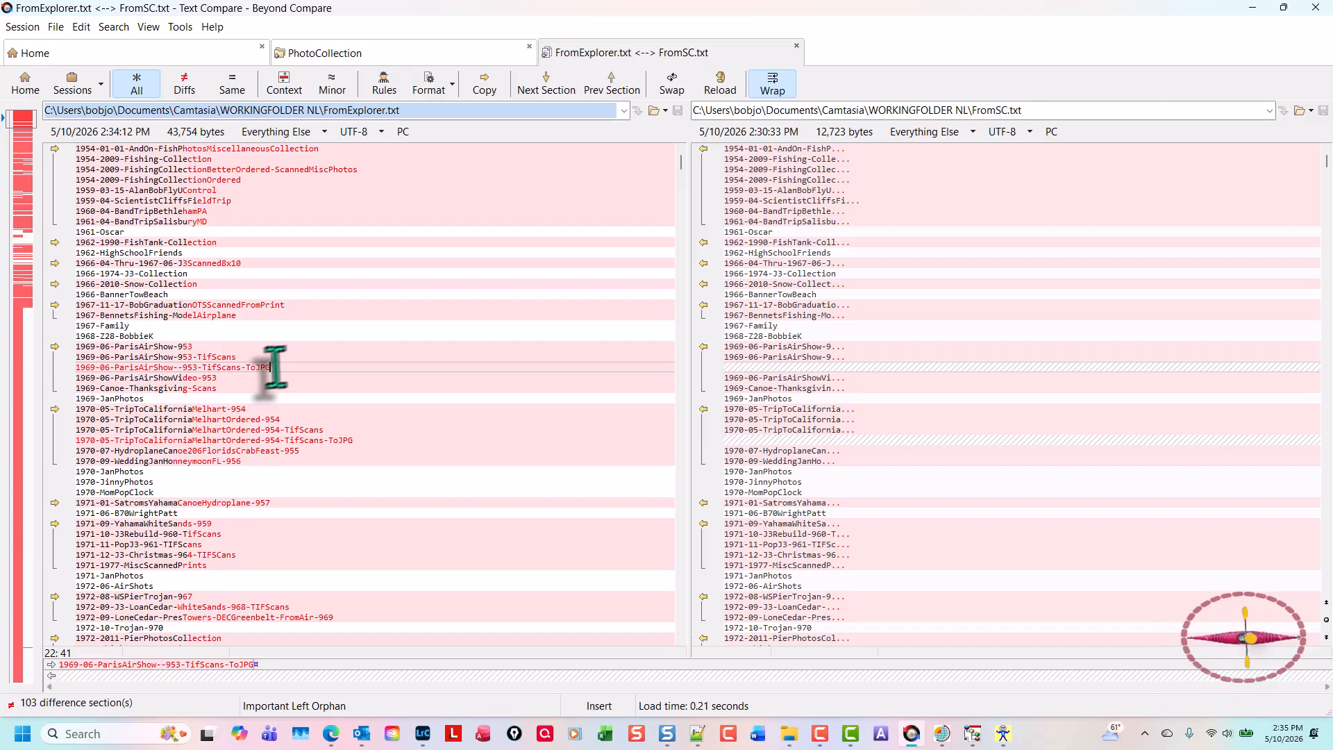
left_click(762, 440)
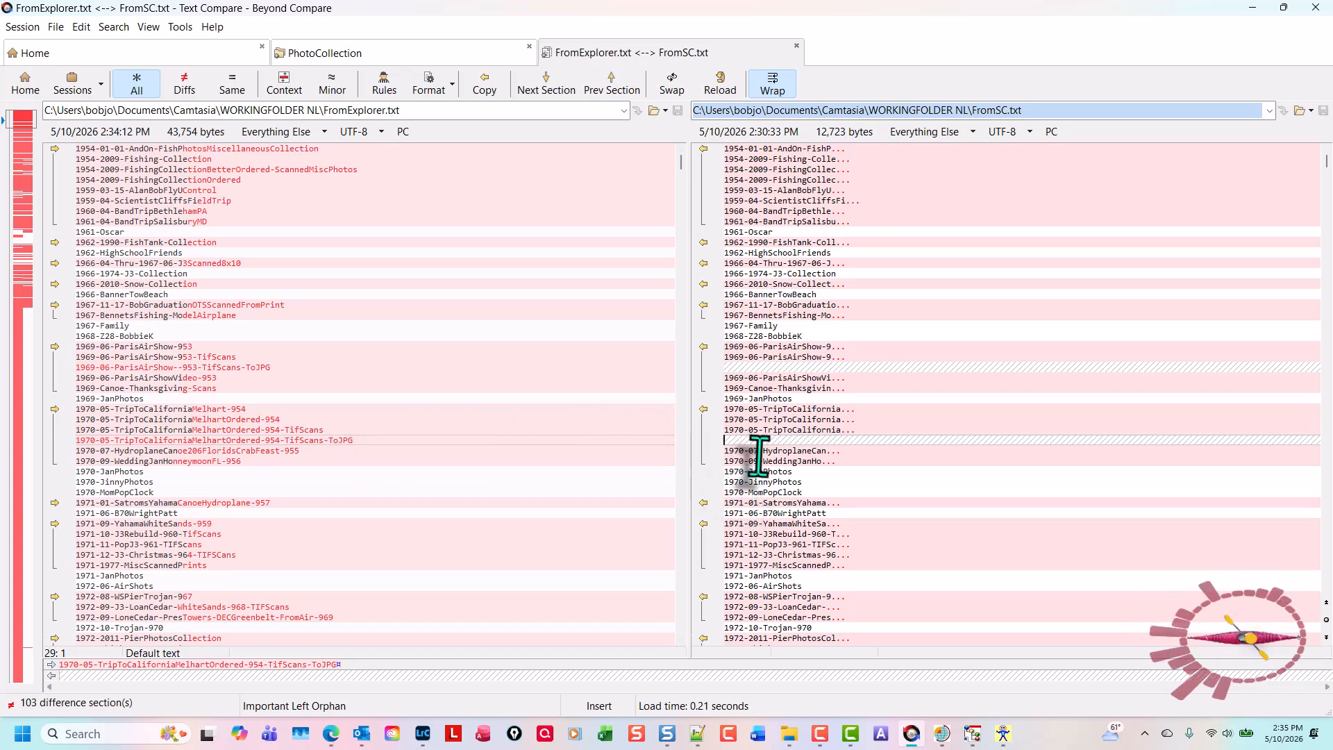
scroll(779, 445, "down", 3)
scroll(798, 449, "down", 3)
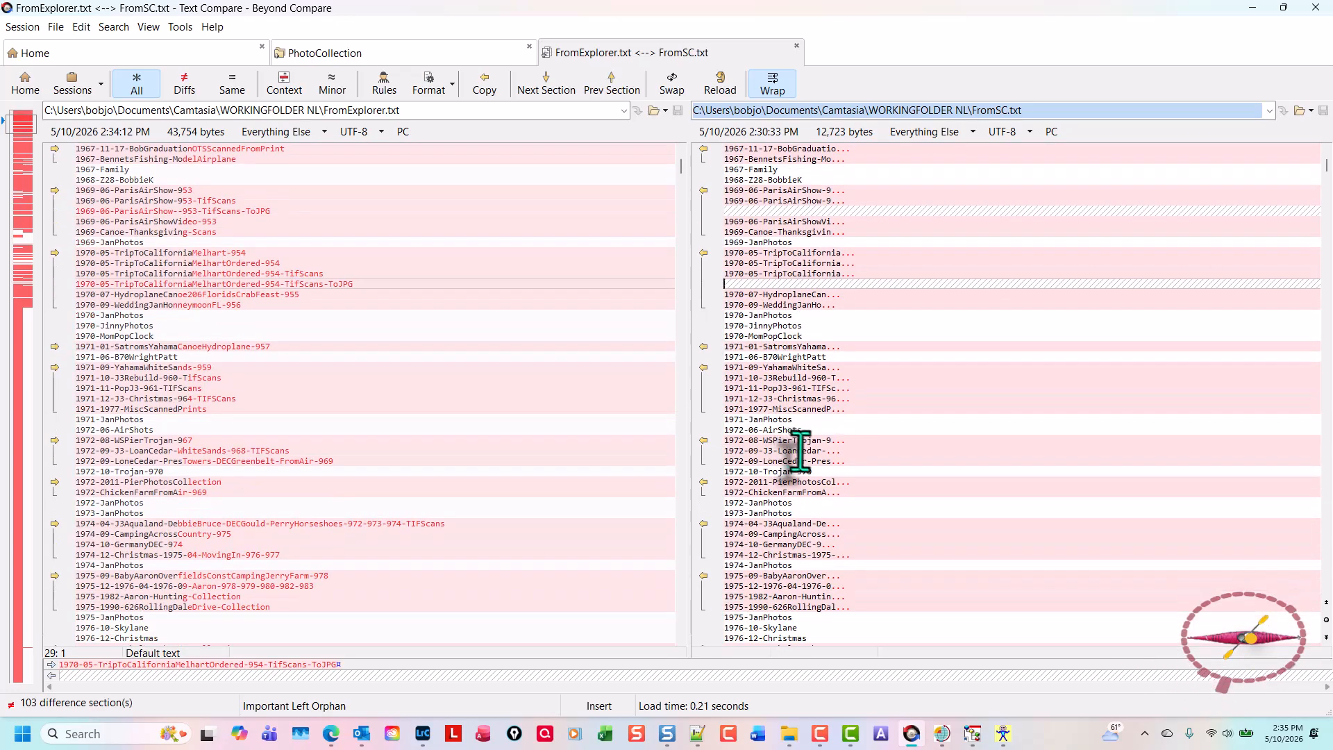
scroll(807, 454, "down", 2)
scroll(811, 459, "down", 3)
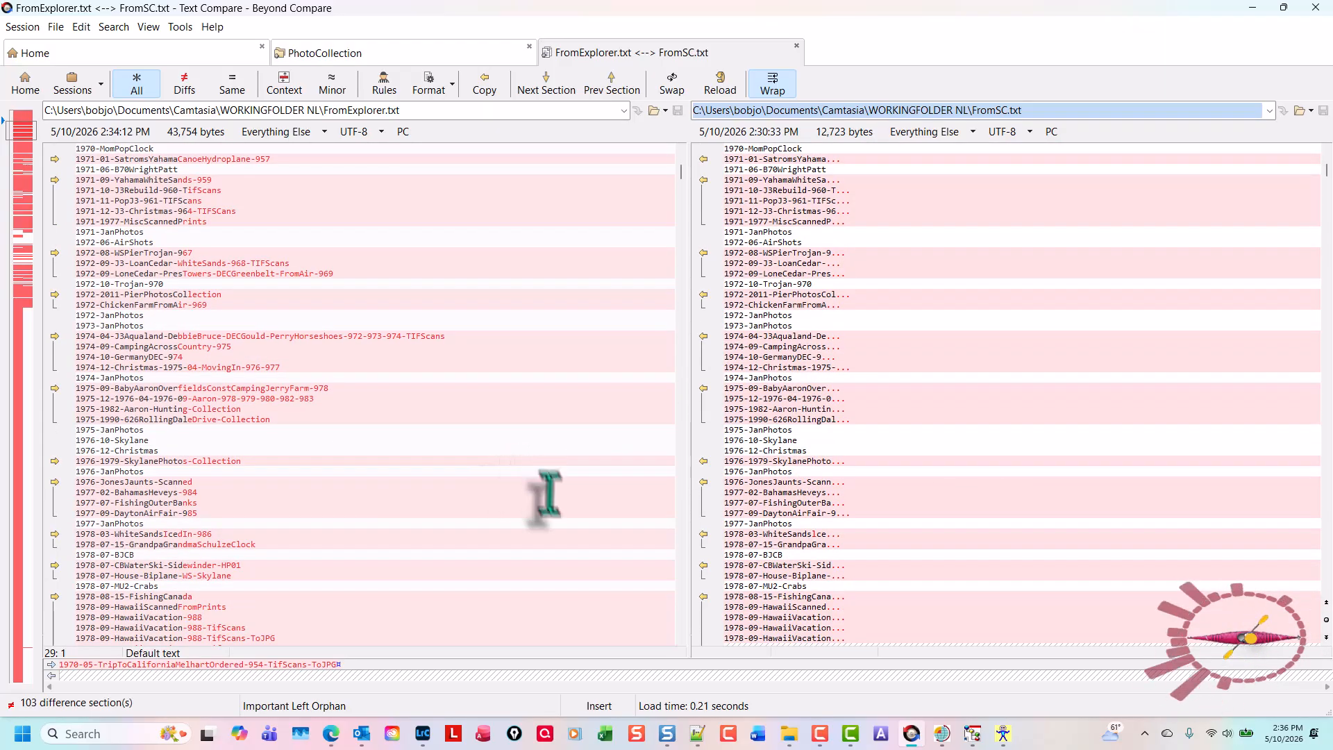
scroll(548, 501, "down", 2)
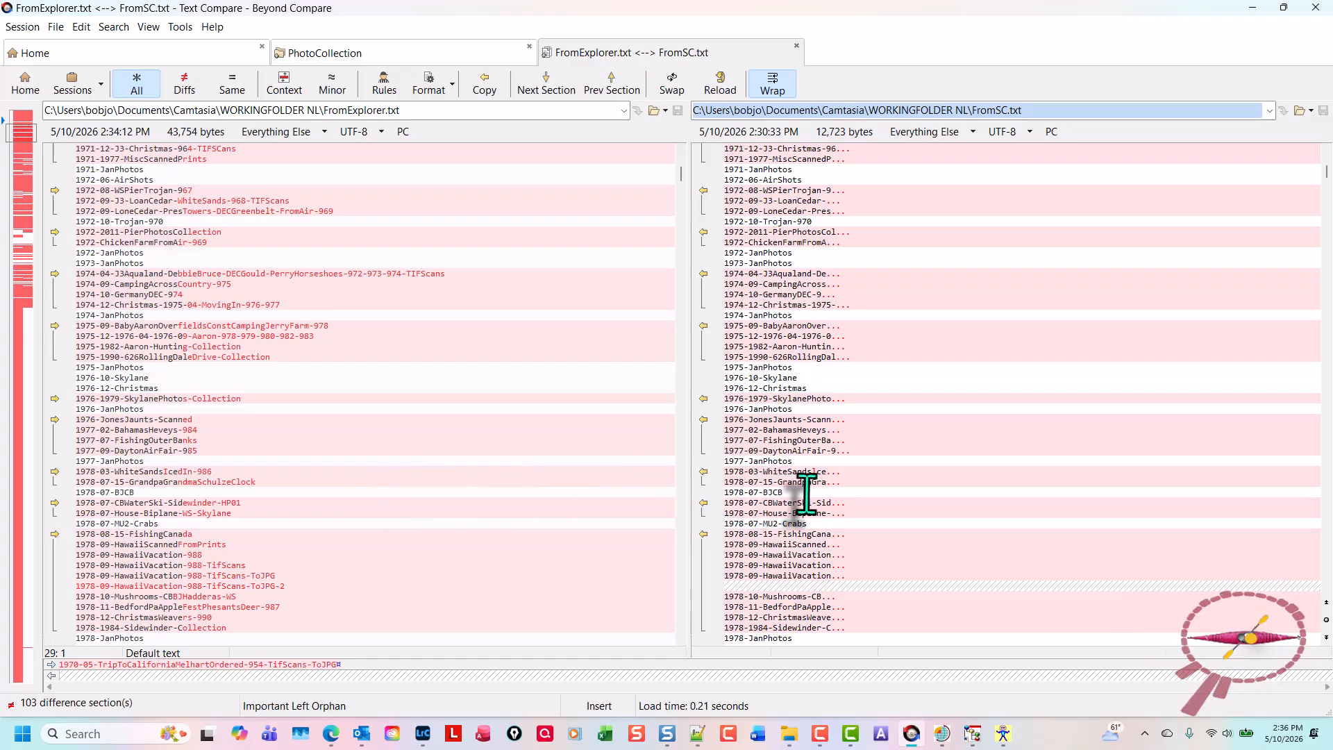
scroll(806, 494, "down", 2)
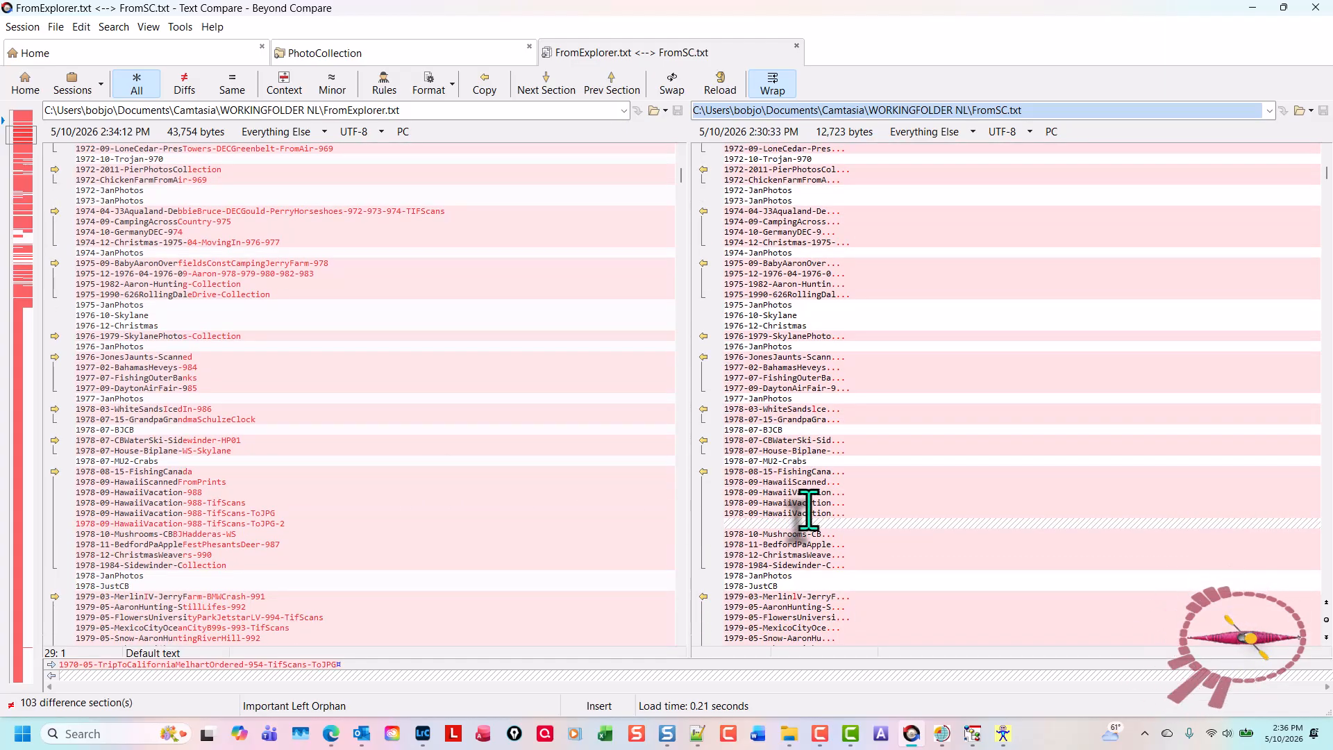
left_click(746, 524)
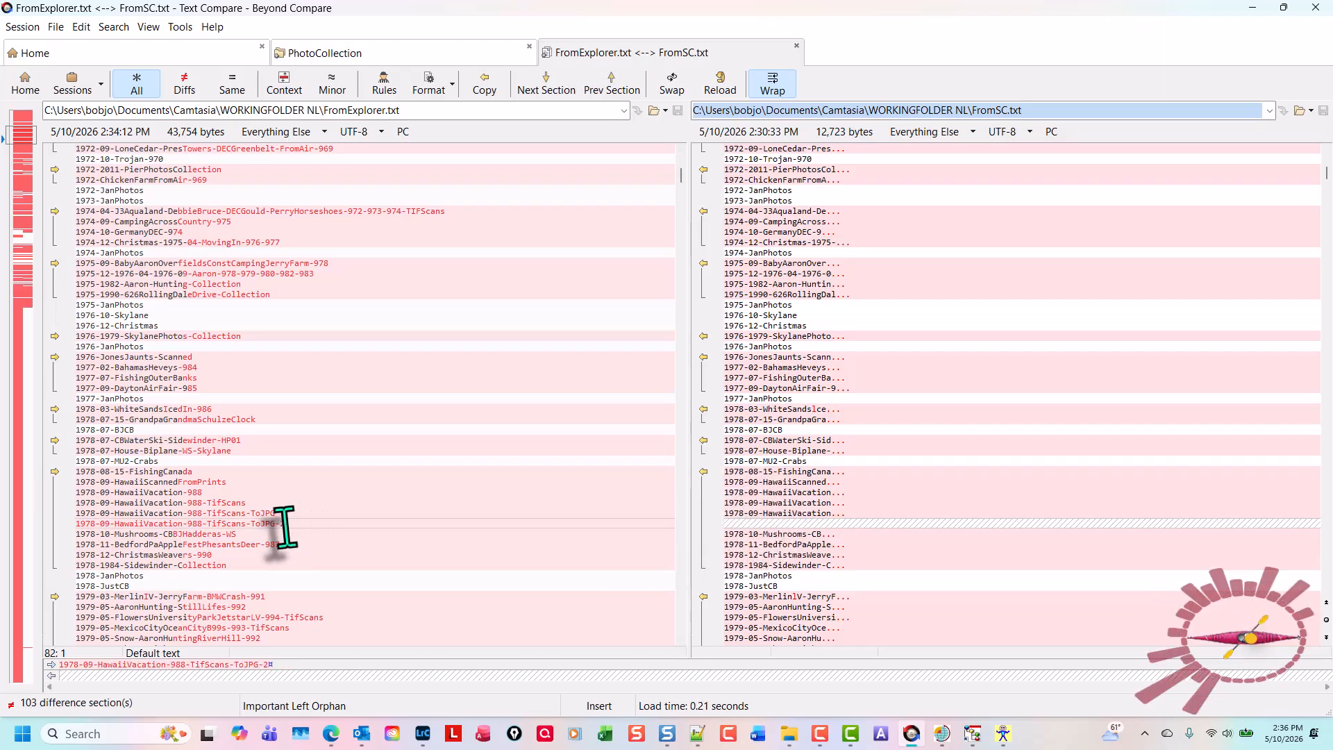
Step: Check how the 1979-09-AnnapolisFromAir folder line is paired between the two lists
scroll(703, 461, "down", 1)
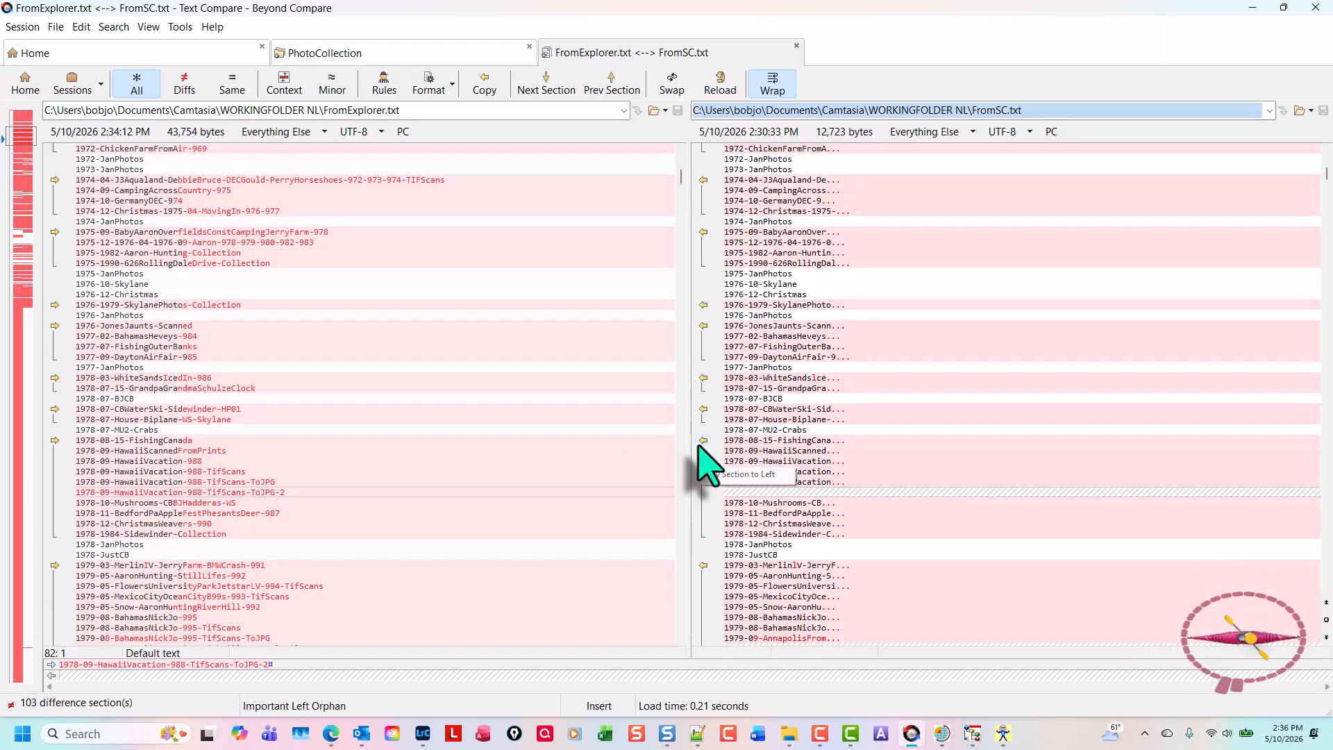
scroll(764, 510, "down", 2)
scroll(763, 510, "down", 1)
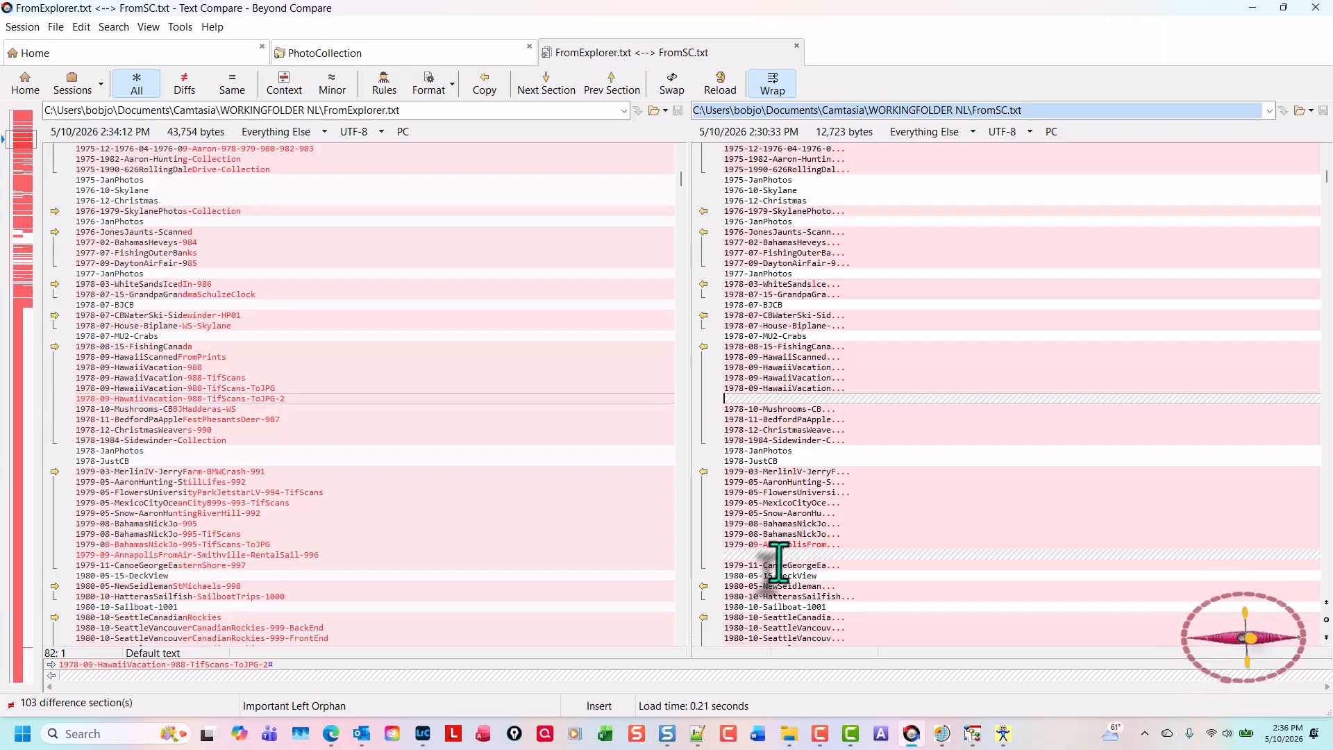
left_click(779, 557)
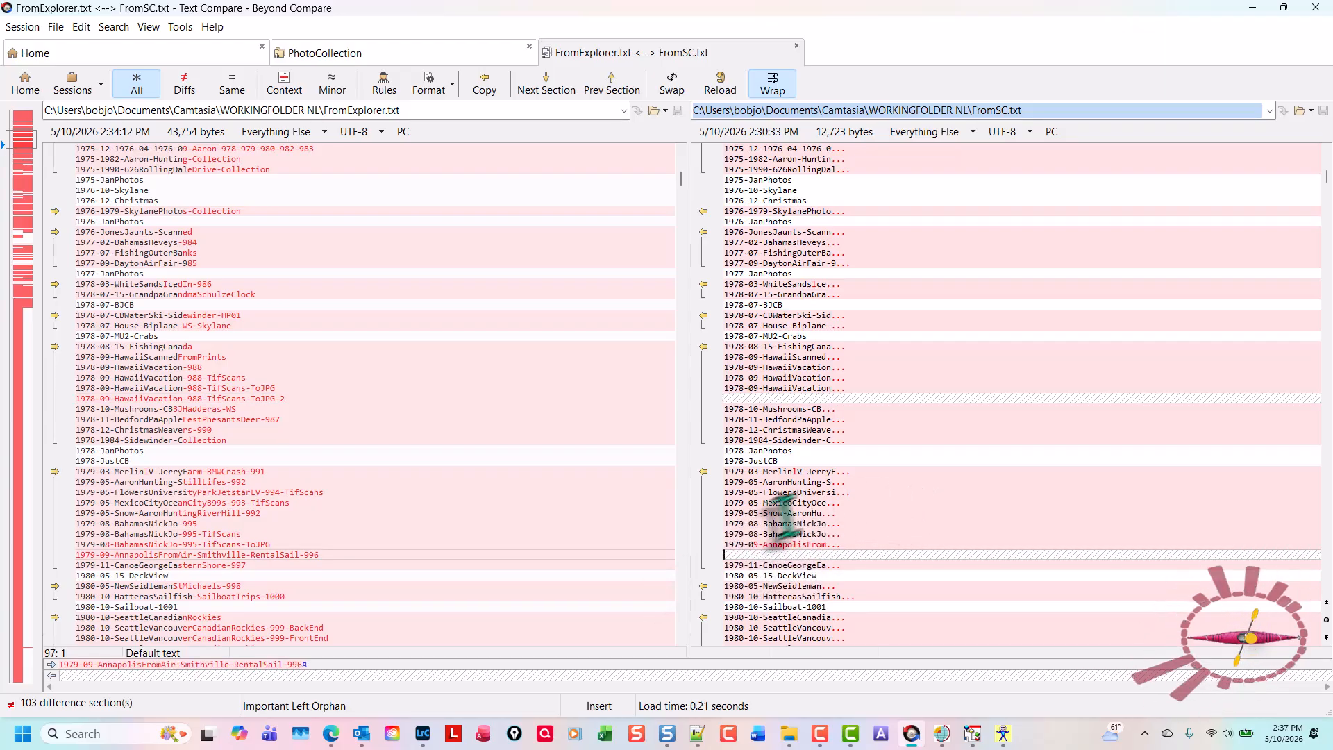
left_click(788, 544)
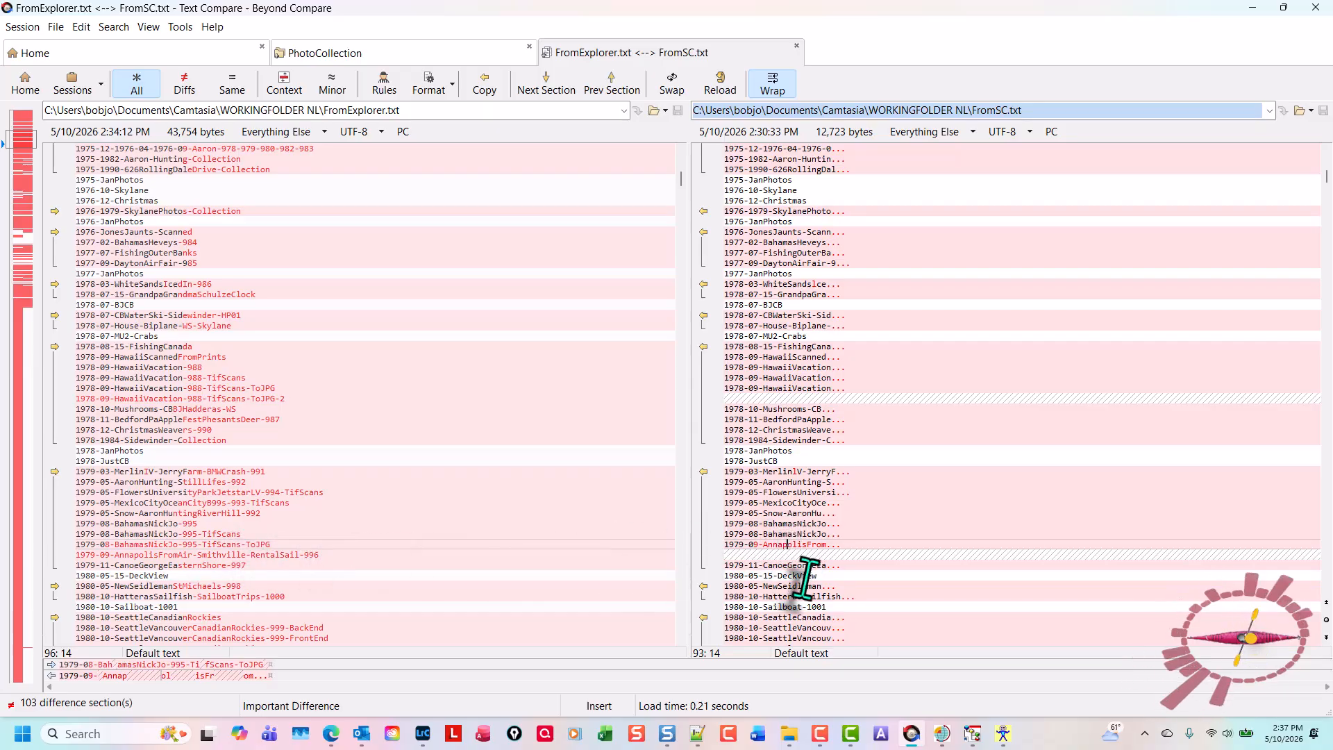
Step: Review the differences between the two lists for the folders dated 1980 through 1988
scroll(722, 493, "down", 6)
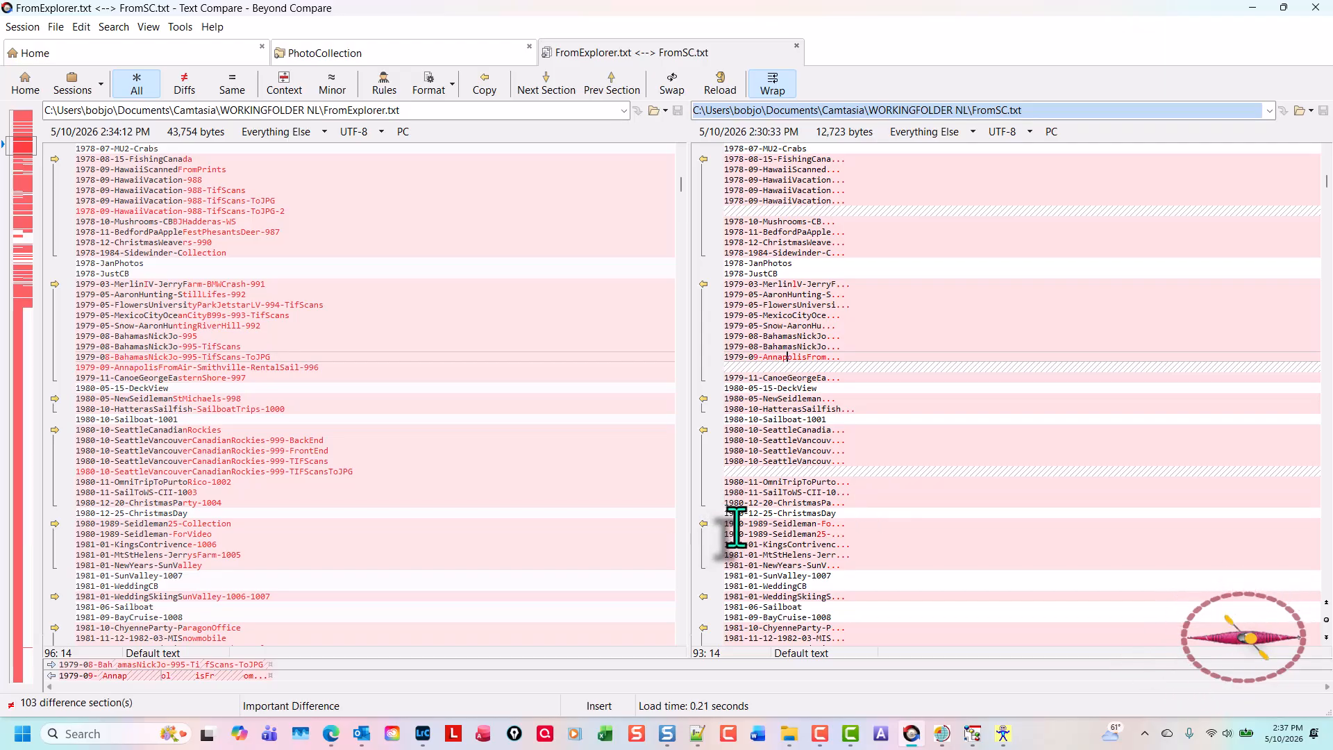
scroll(805, 561, "down", 3)
scroll(810, 561, "down", 5)
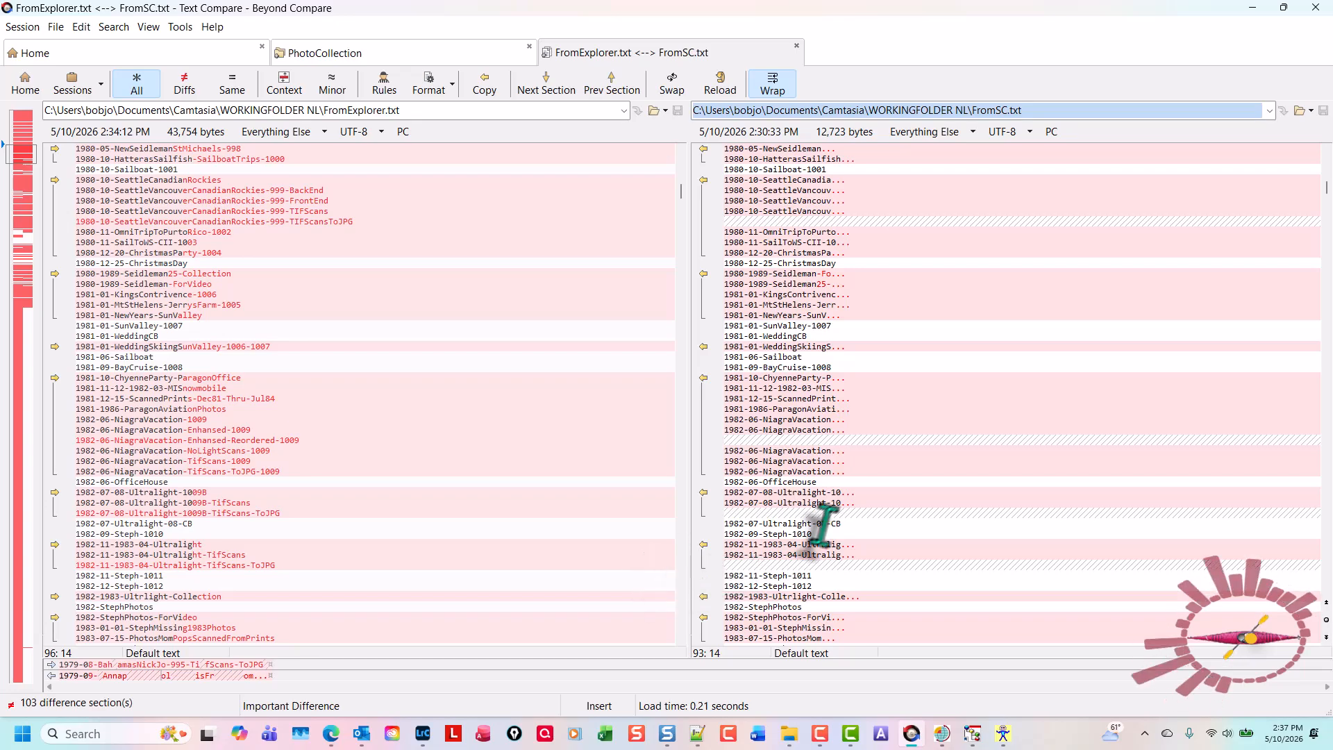
scroll(818, 541, "down", 3)
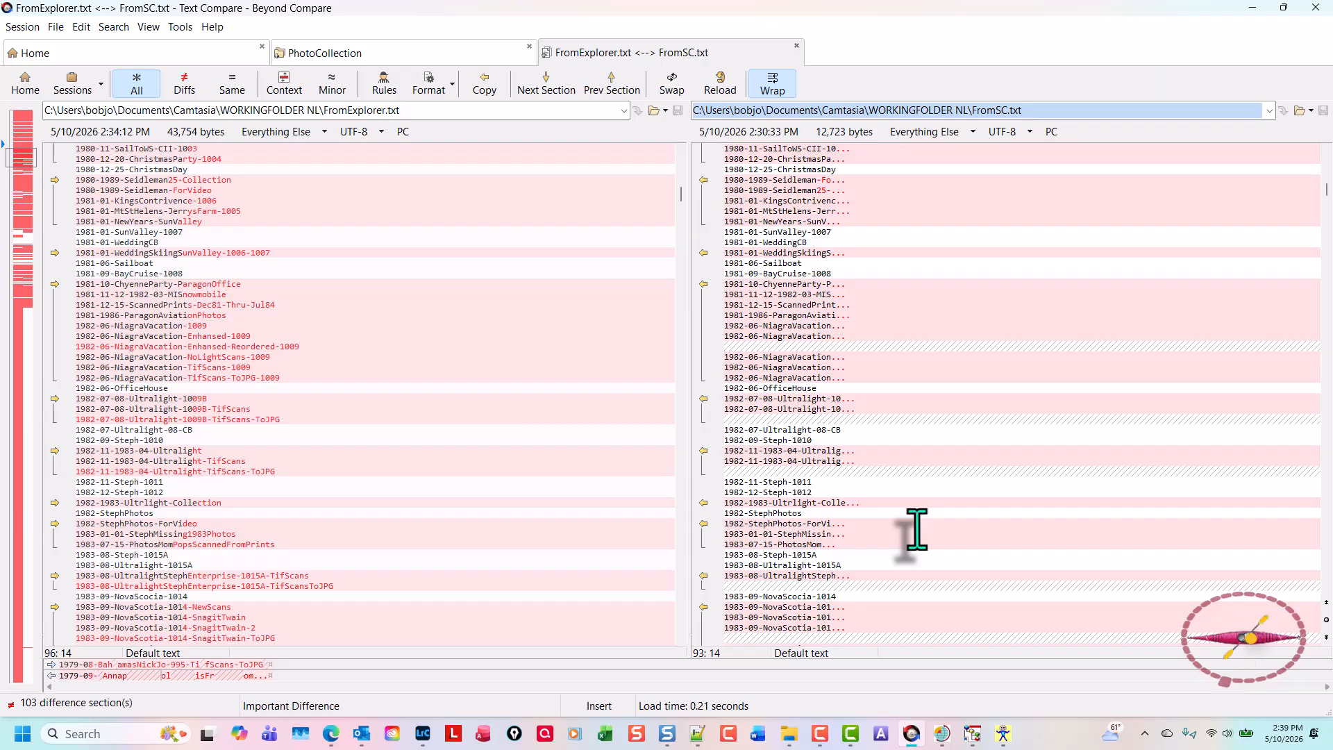
scroll(917, 530, "down", 20)
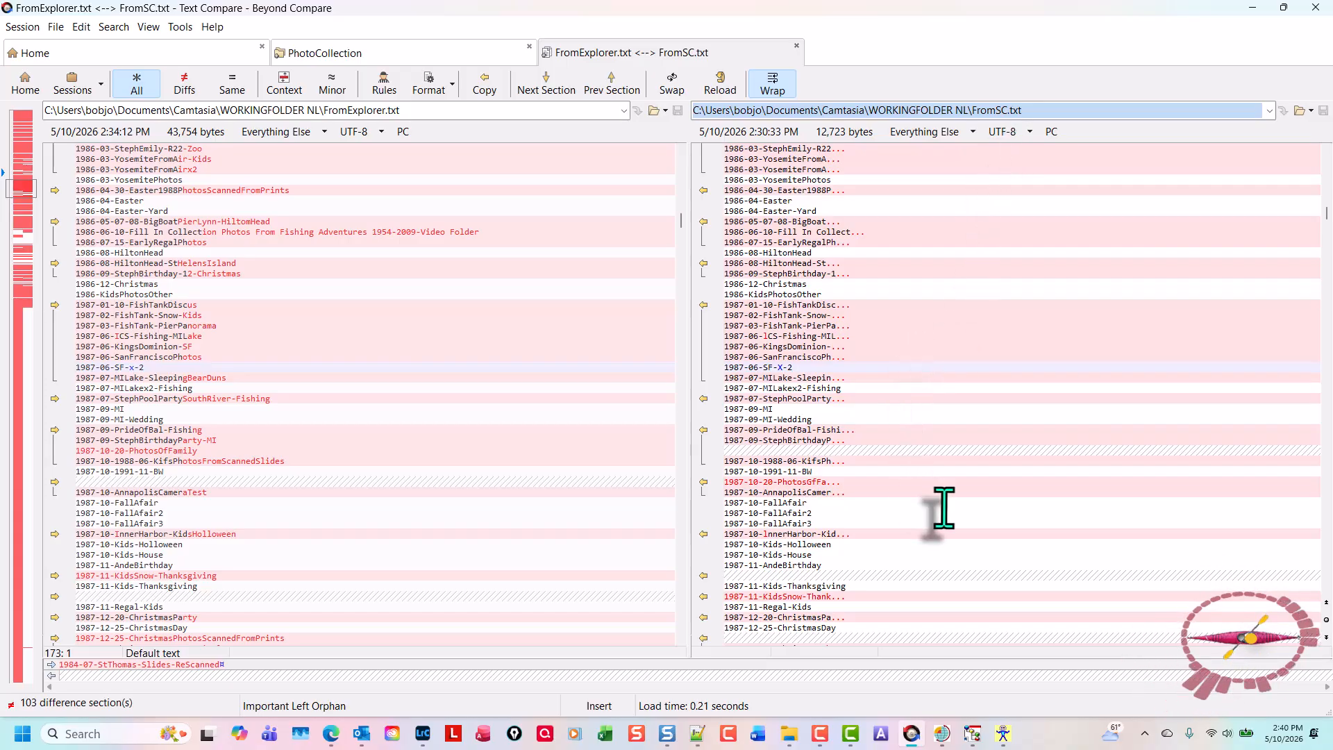
scroll(942, 496, "down", 3)
scroll(946, 494, "down", 7)
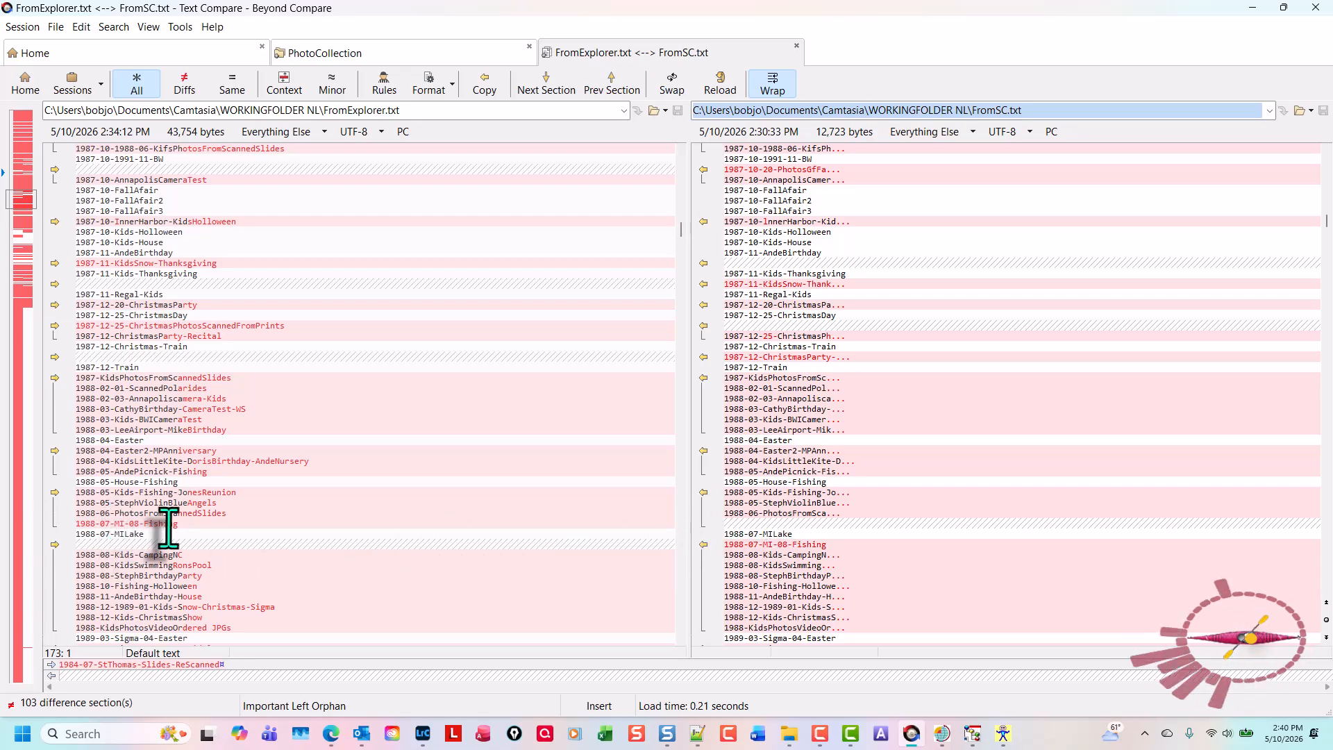
Step: Compare the position of 1988-07-MI-08-Fishing relative to 1988-07-MILake in both lists
left_click(769, 525)
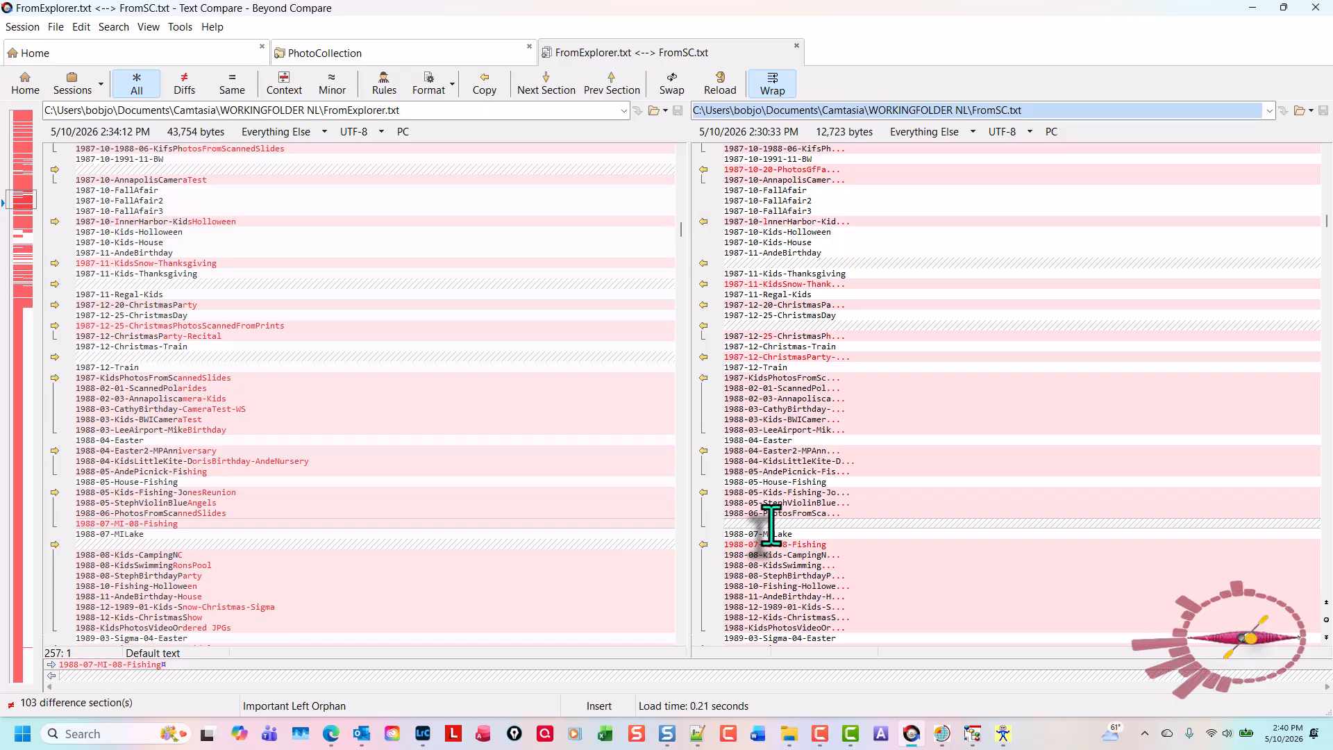
left_click(268, 545)
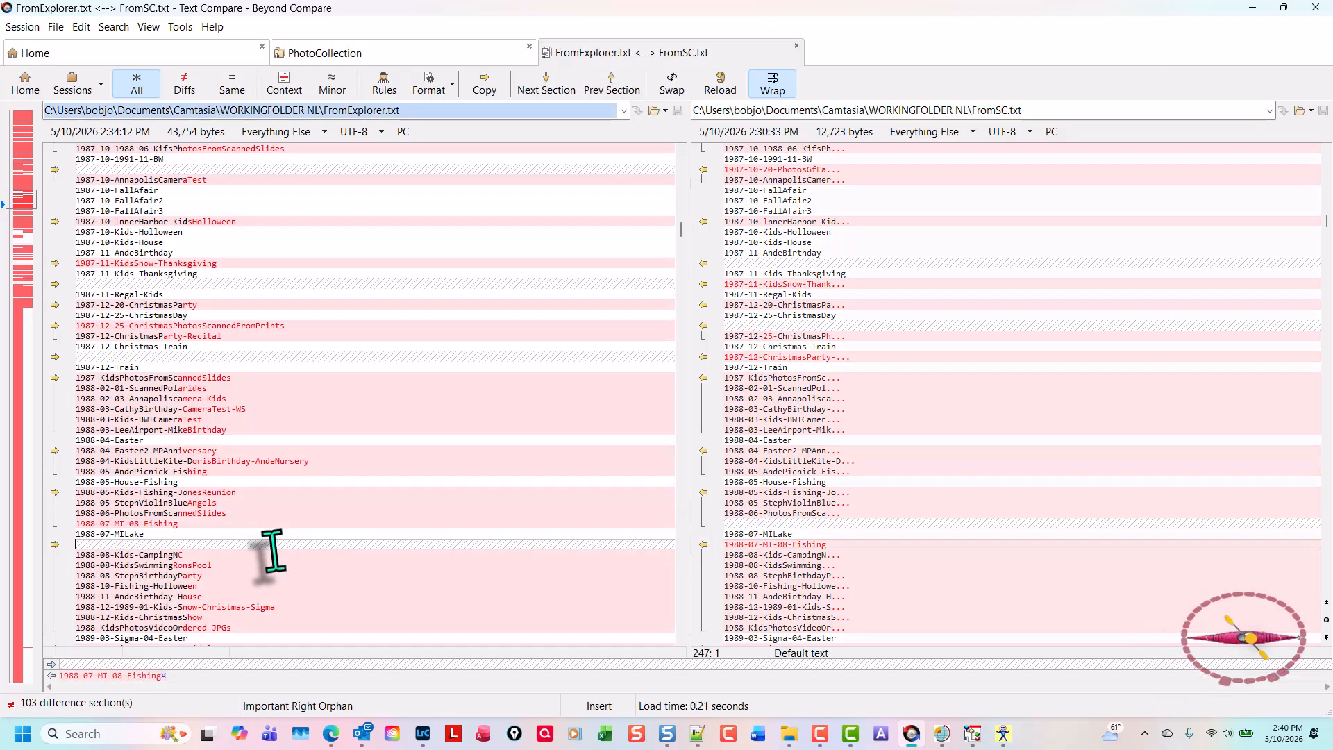
left_click(837, 545)
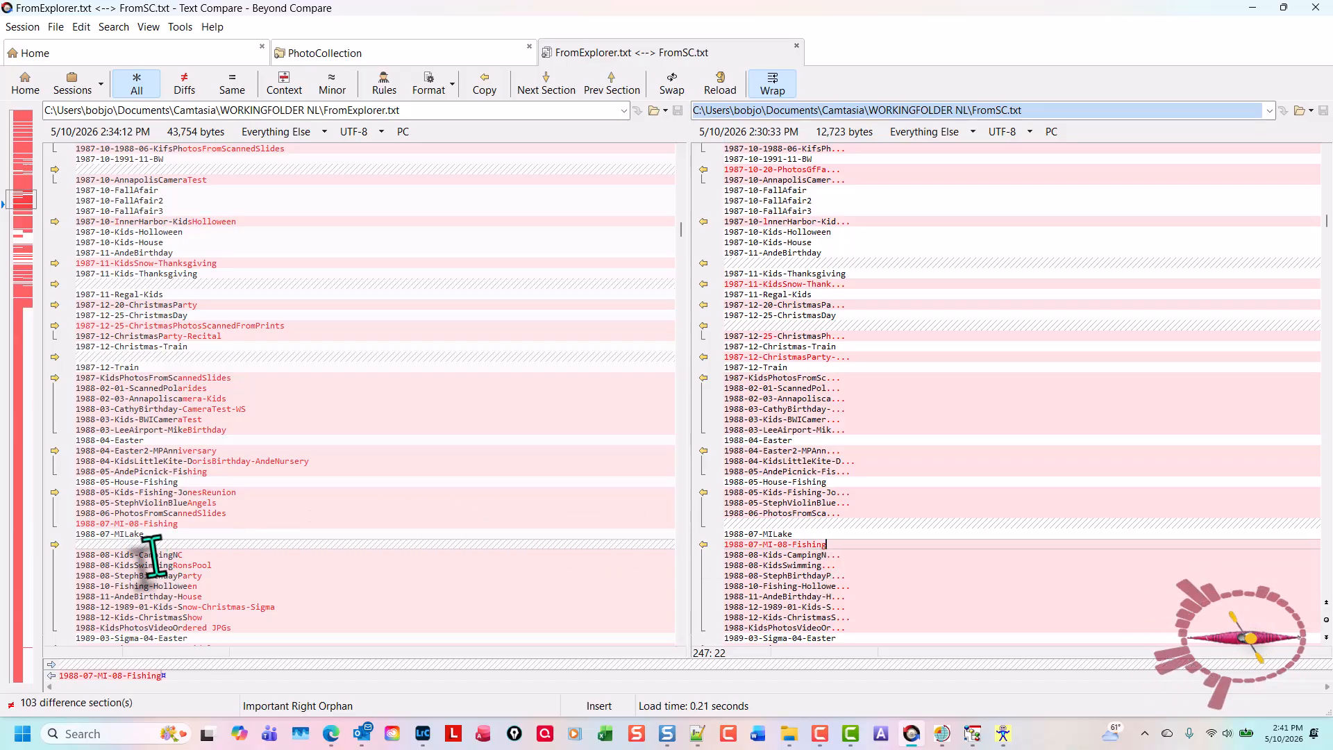
left_click(179, 524)
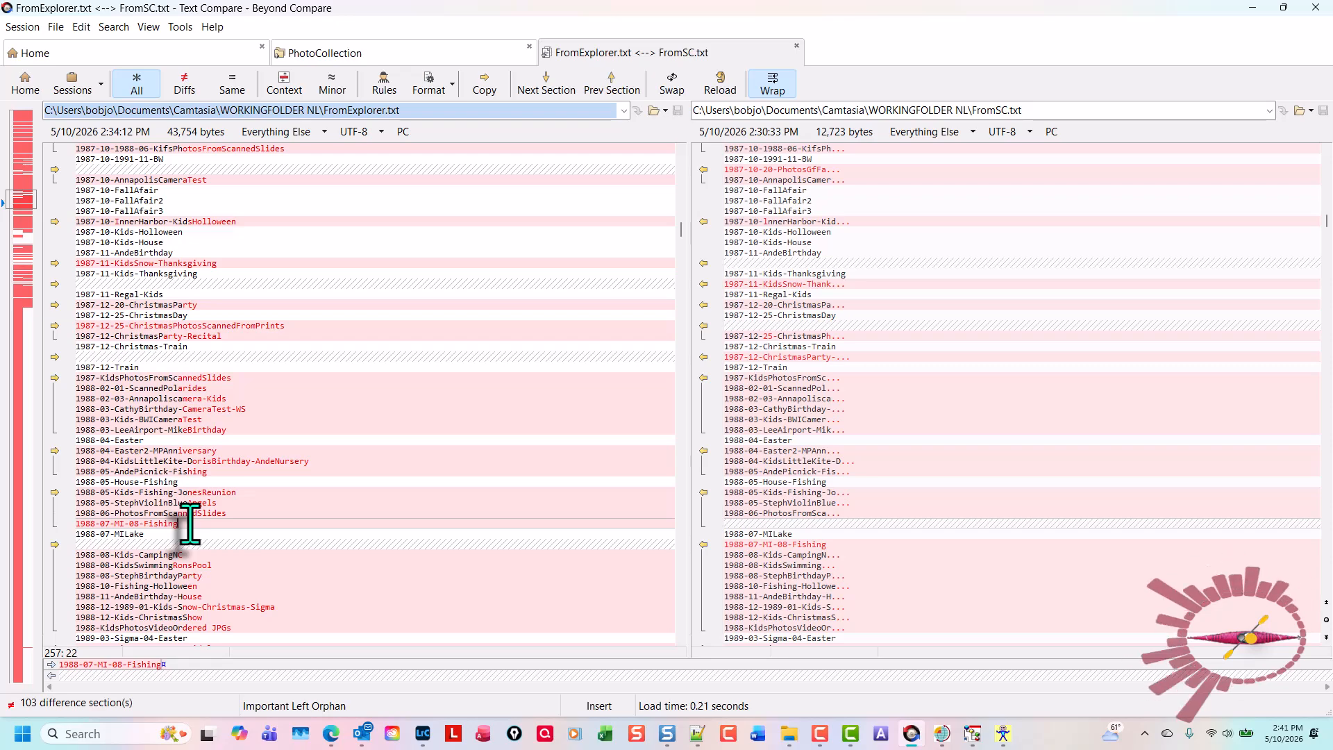
Step: Manually align the 1988-07-MI-08-Fishing line with its match in the FromSC.txt list, and likewise align the 1988-07-MILake line
key("alt+a")
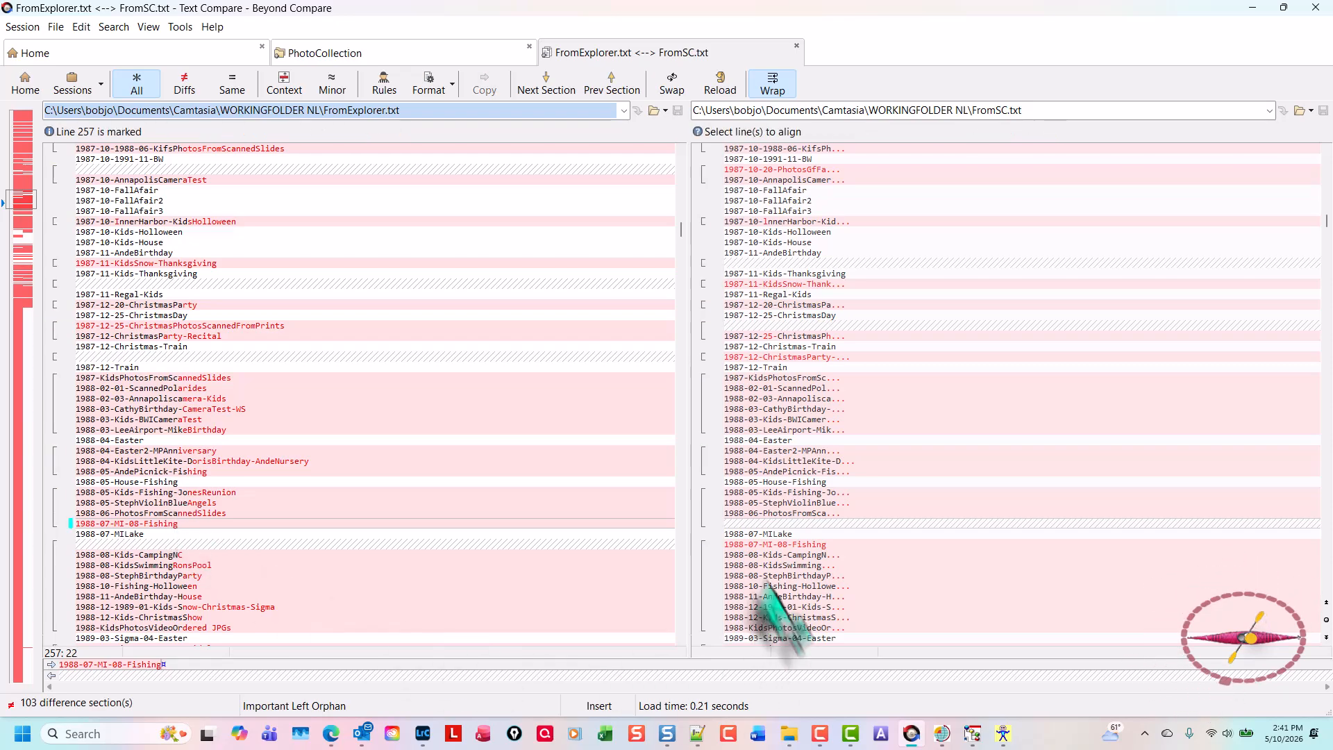
left_click(805, 546)
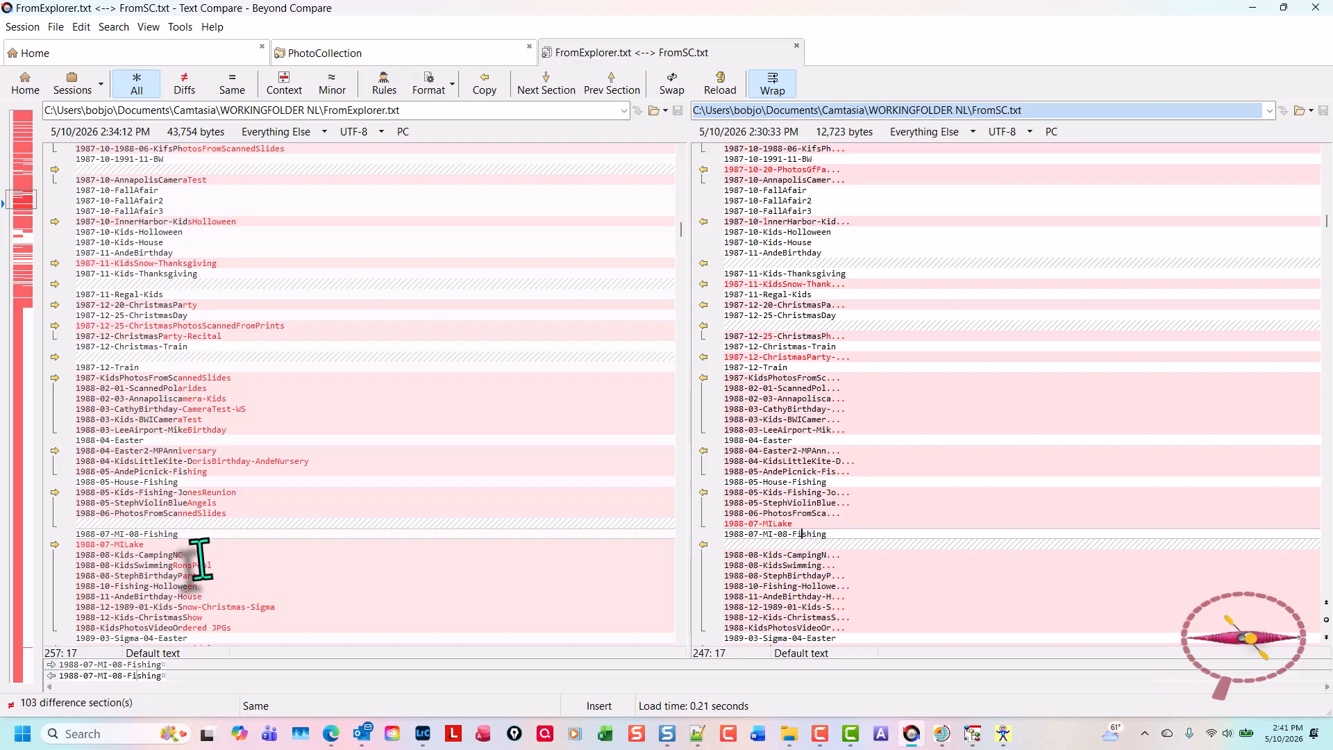
mouse_move(413, 740)
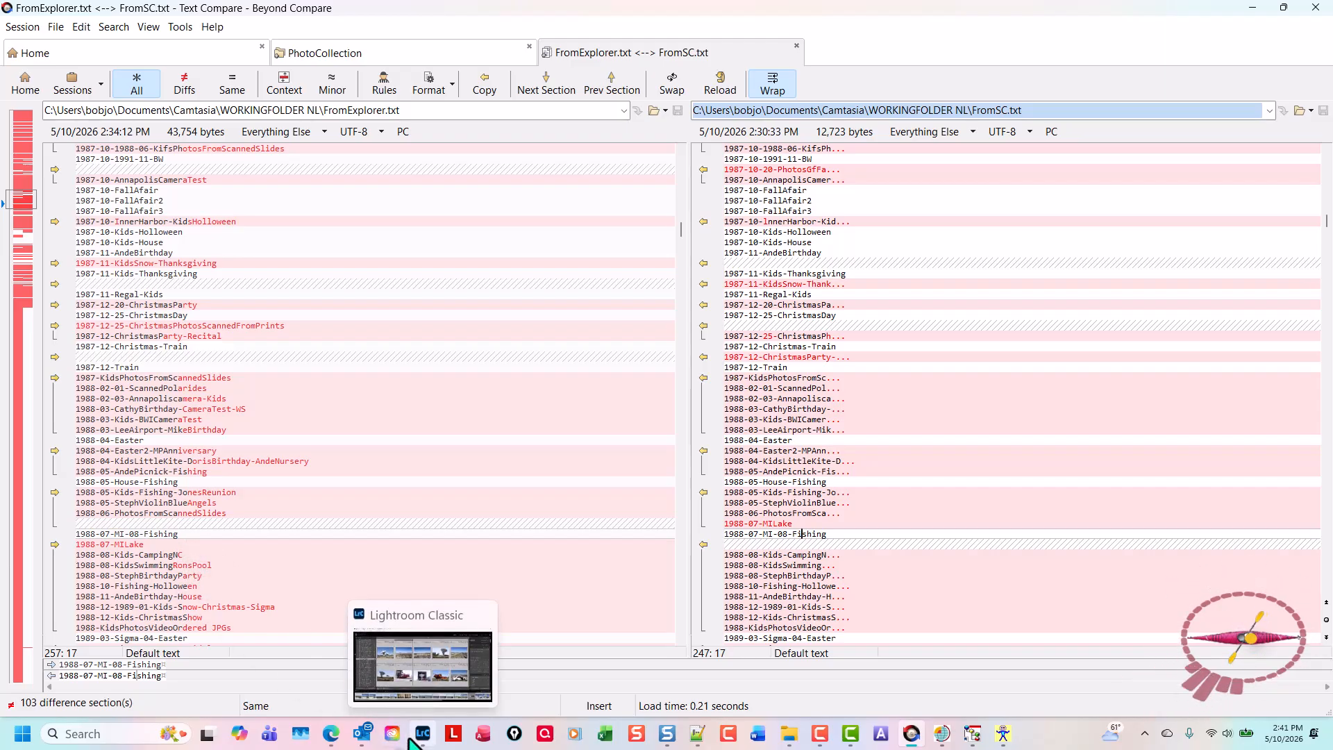
left_click(411, 737)
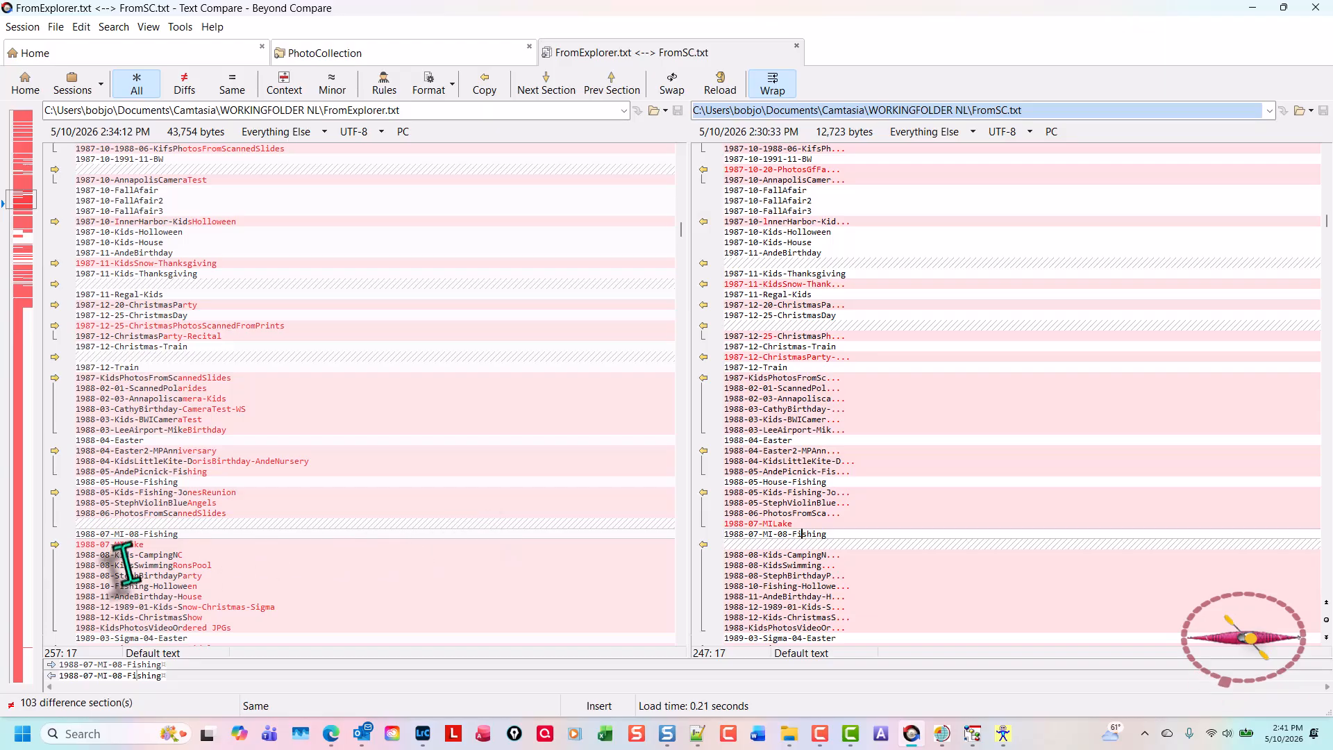
left_click(153, 546)
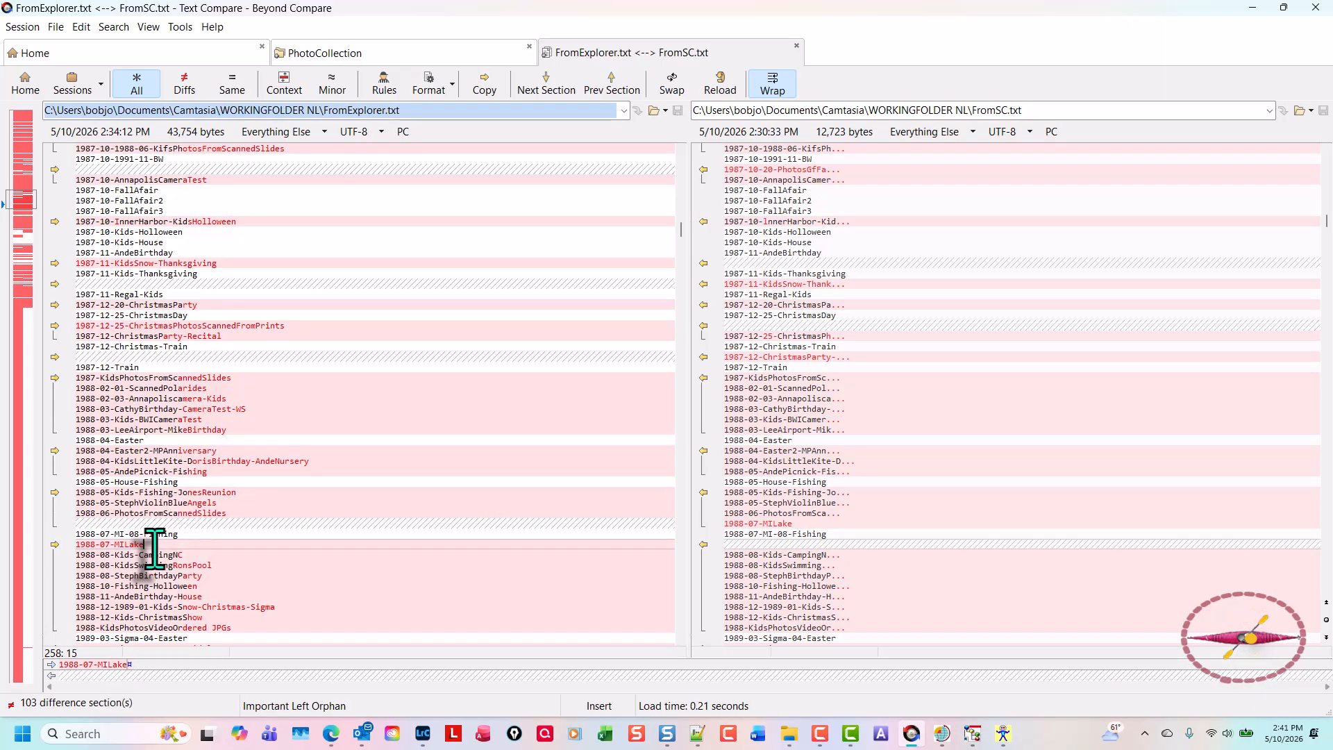
left_click(781, 533)
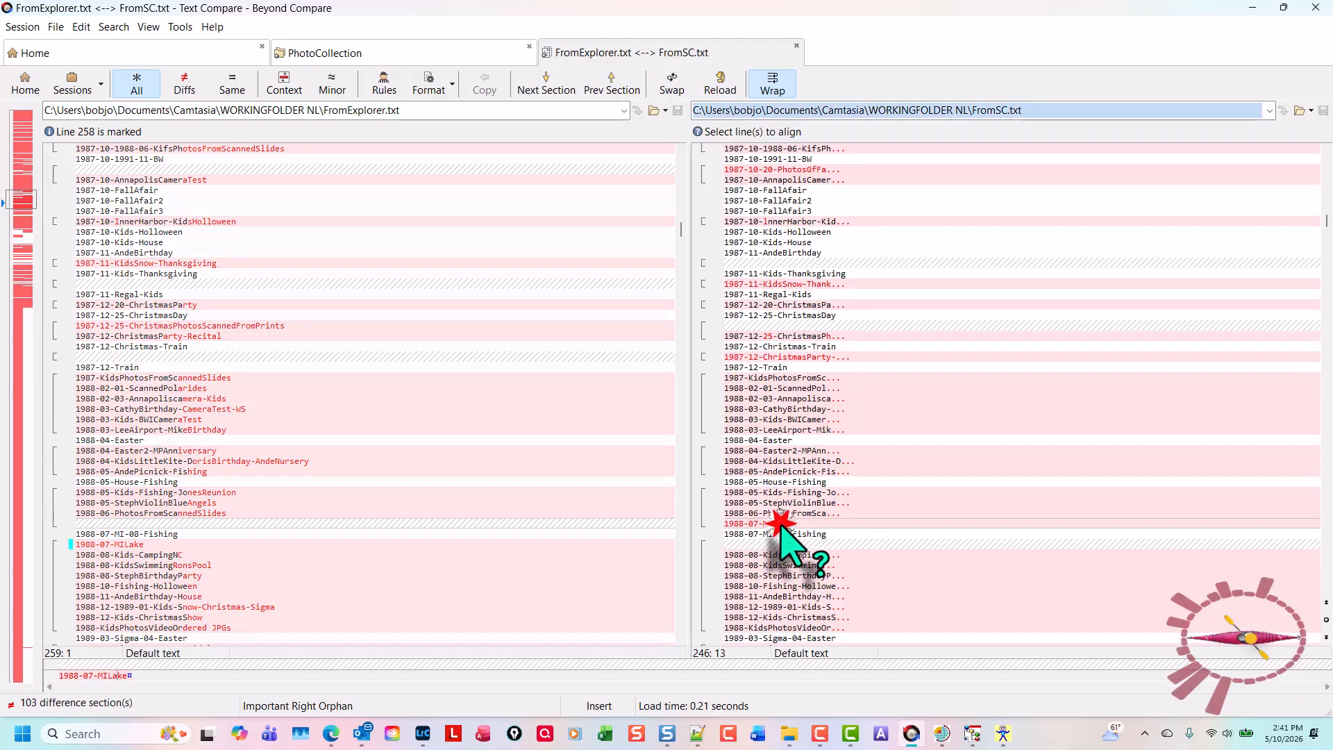